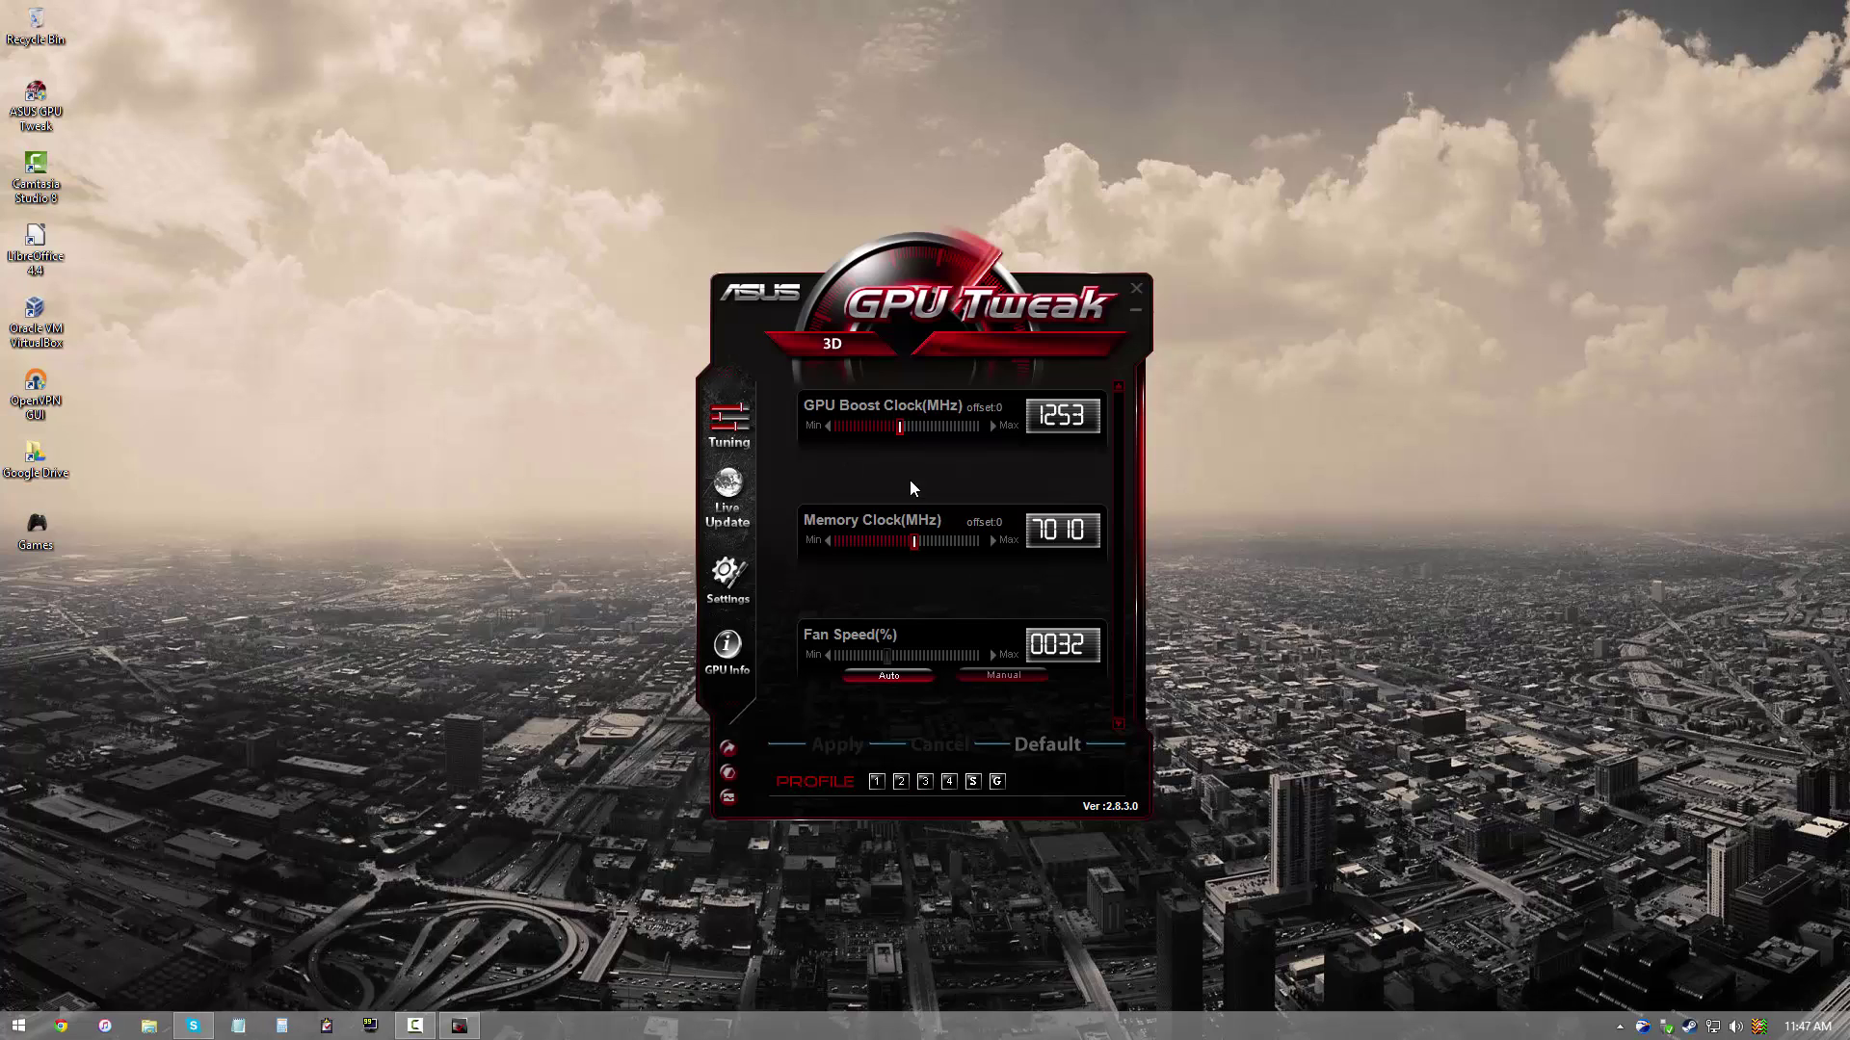
Step: Experiment with the boost and memory clock sliders (1337, 7326), then reset all clocks to default
drag(899, 427, 955, 424)
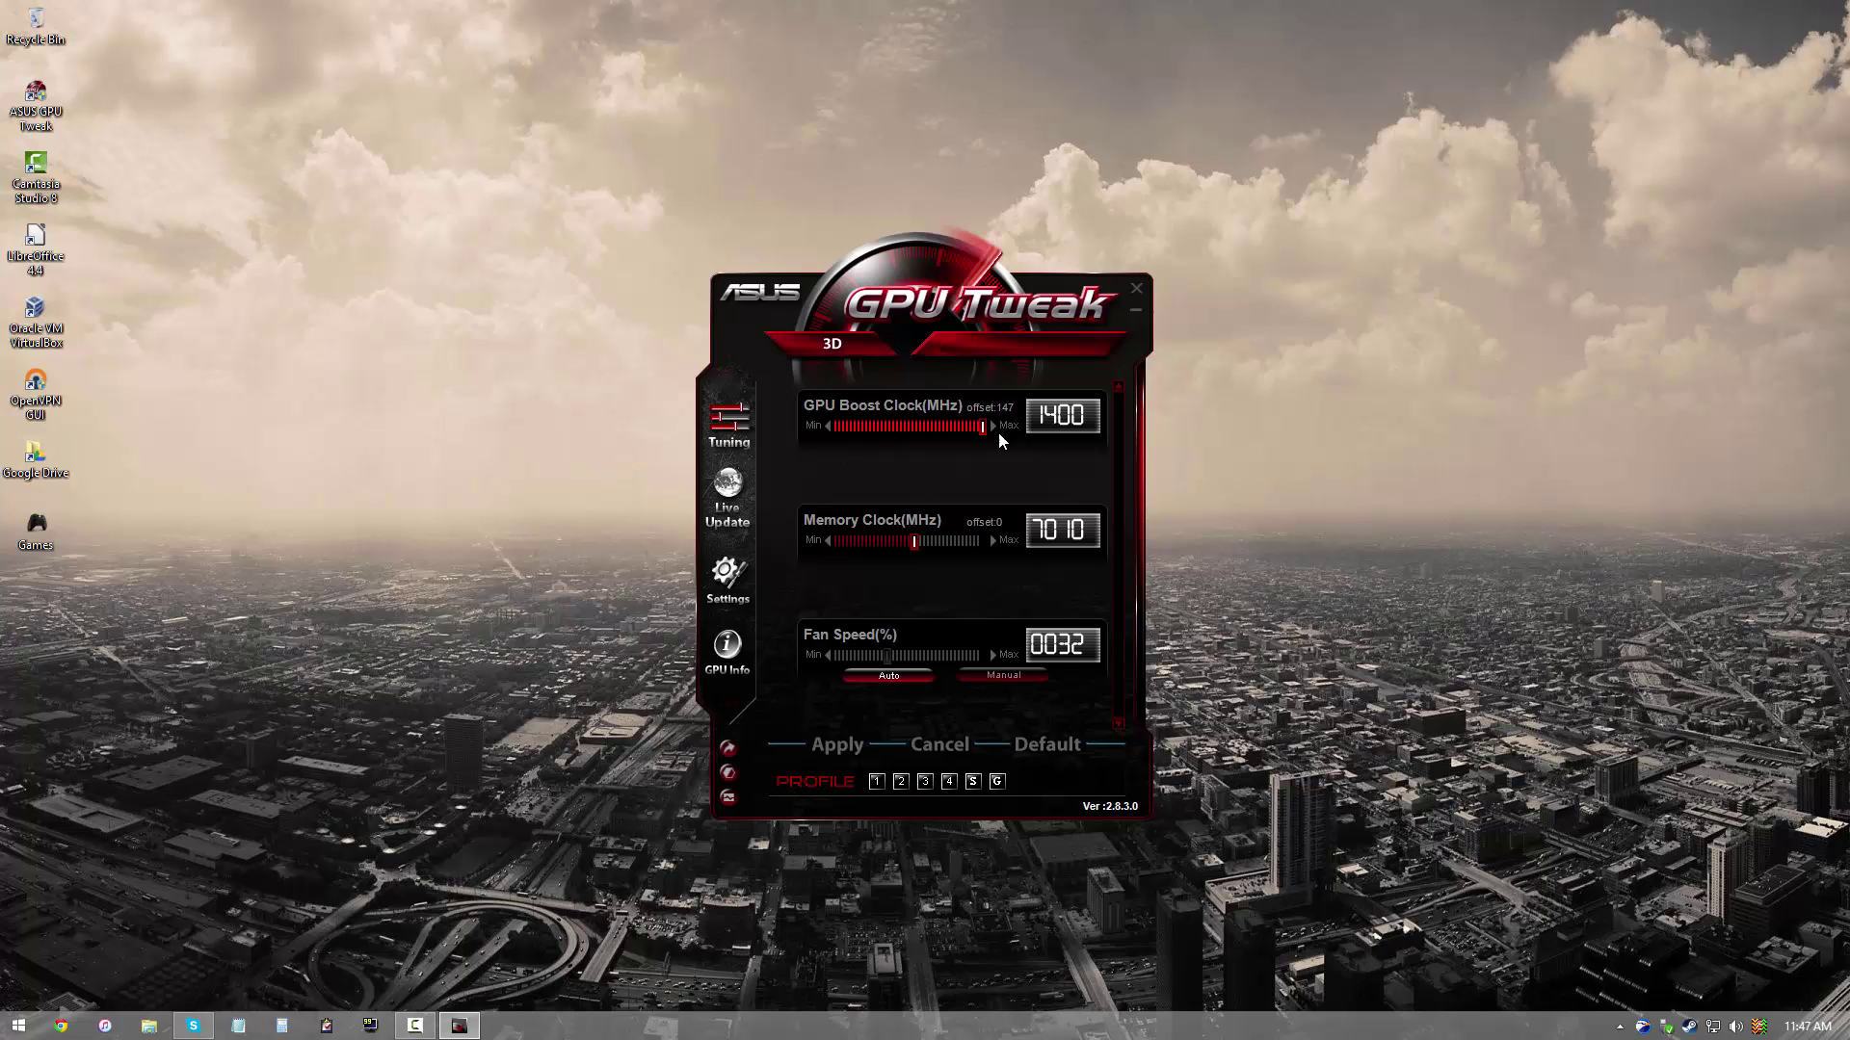
drag(919, 535, 1122, 536)
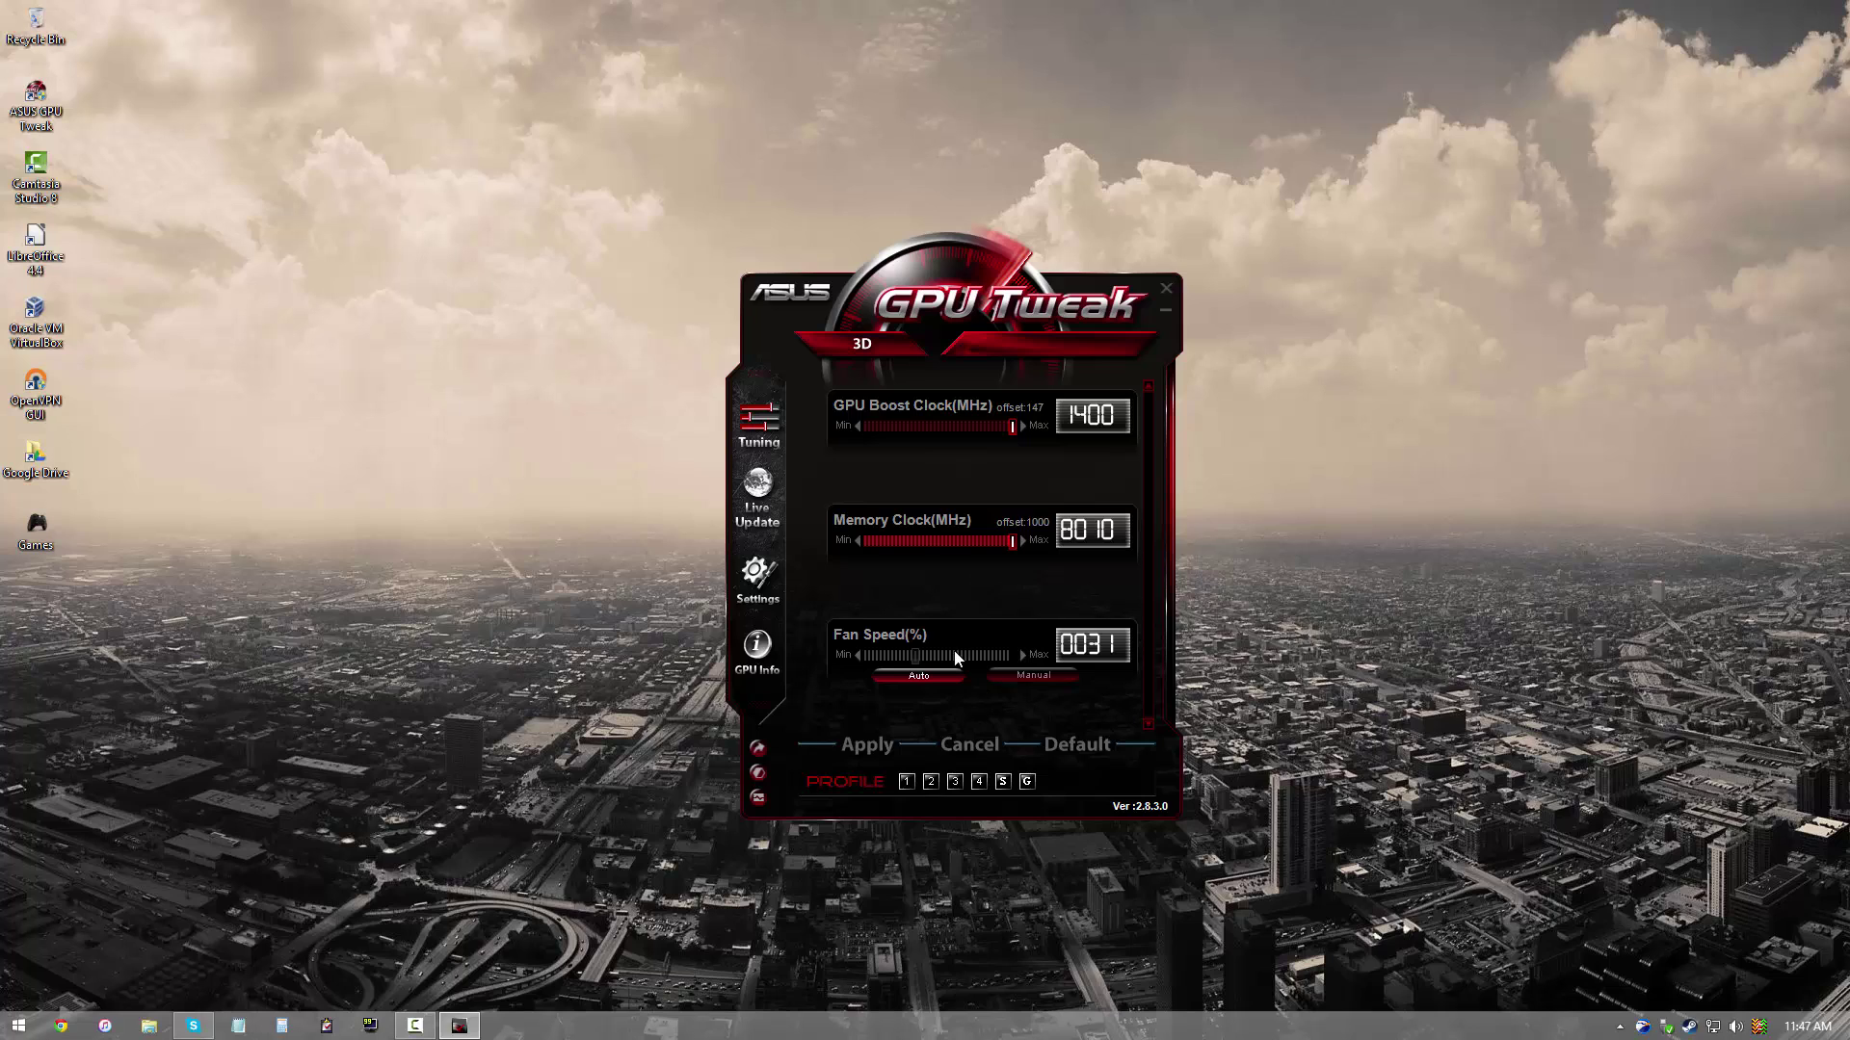
click(979, 428)
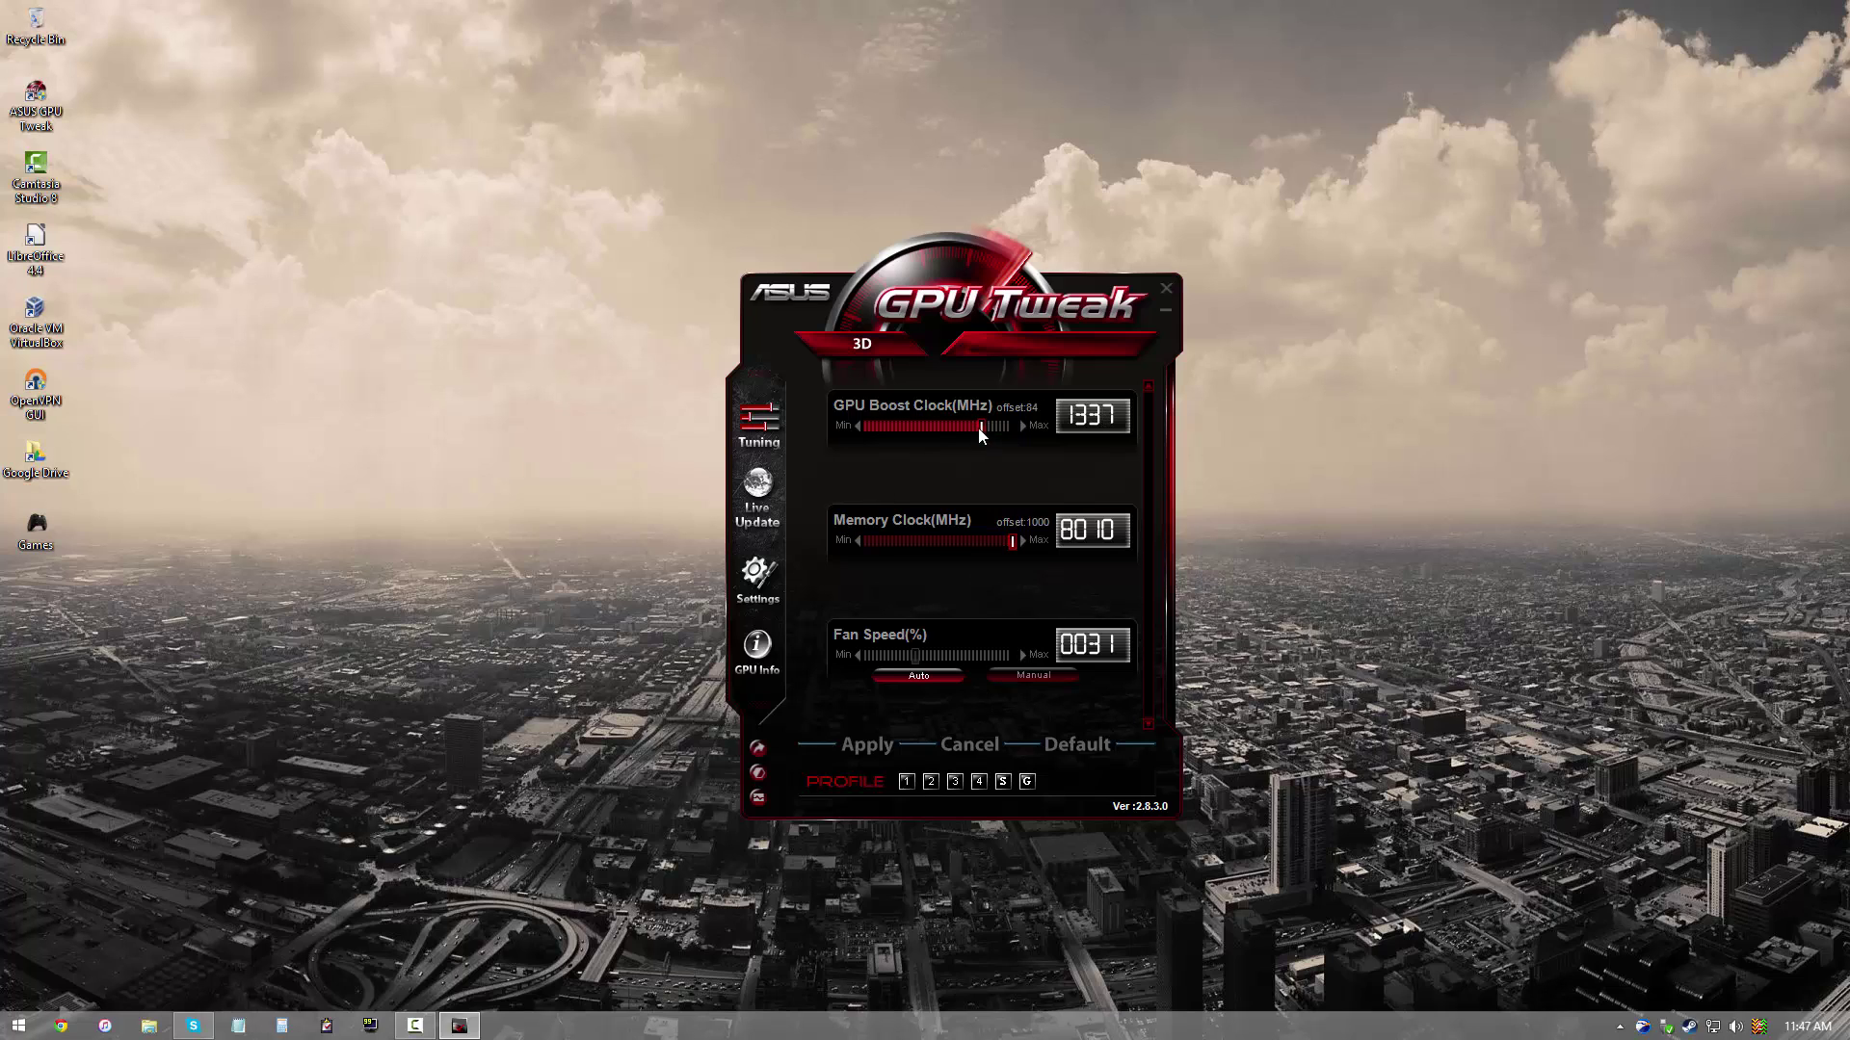
click(964, 545)
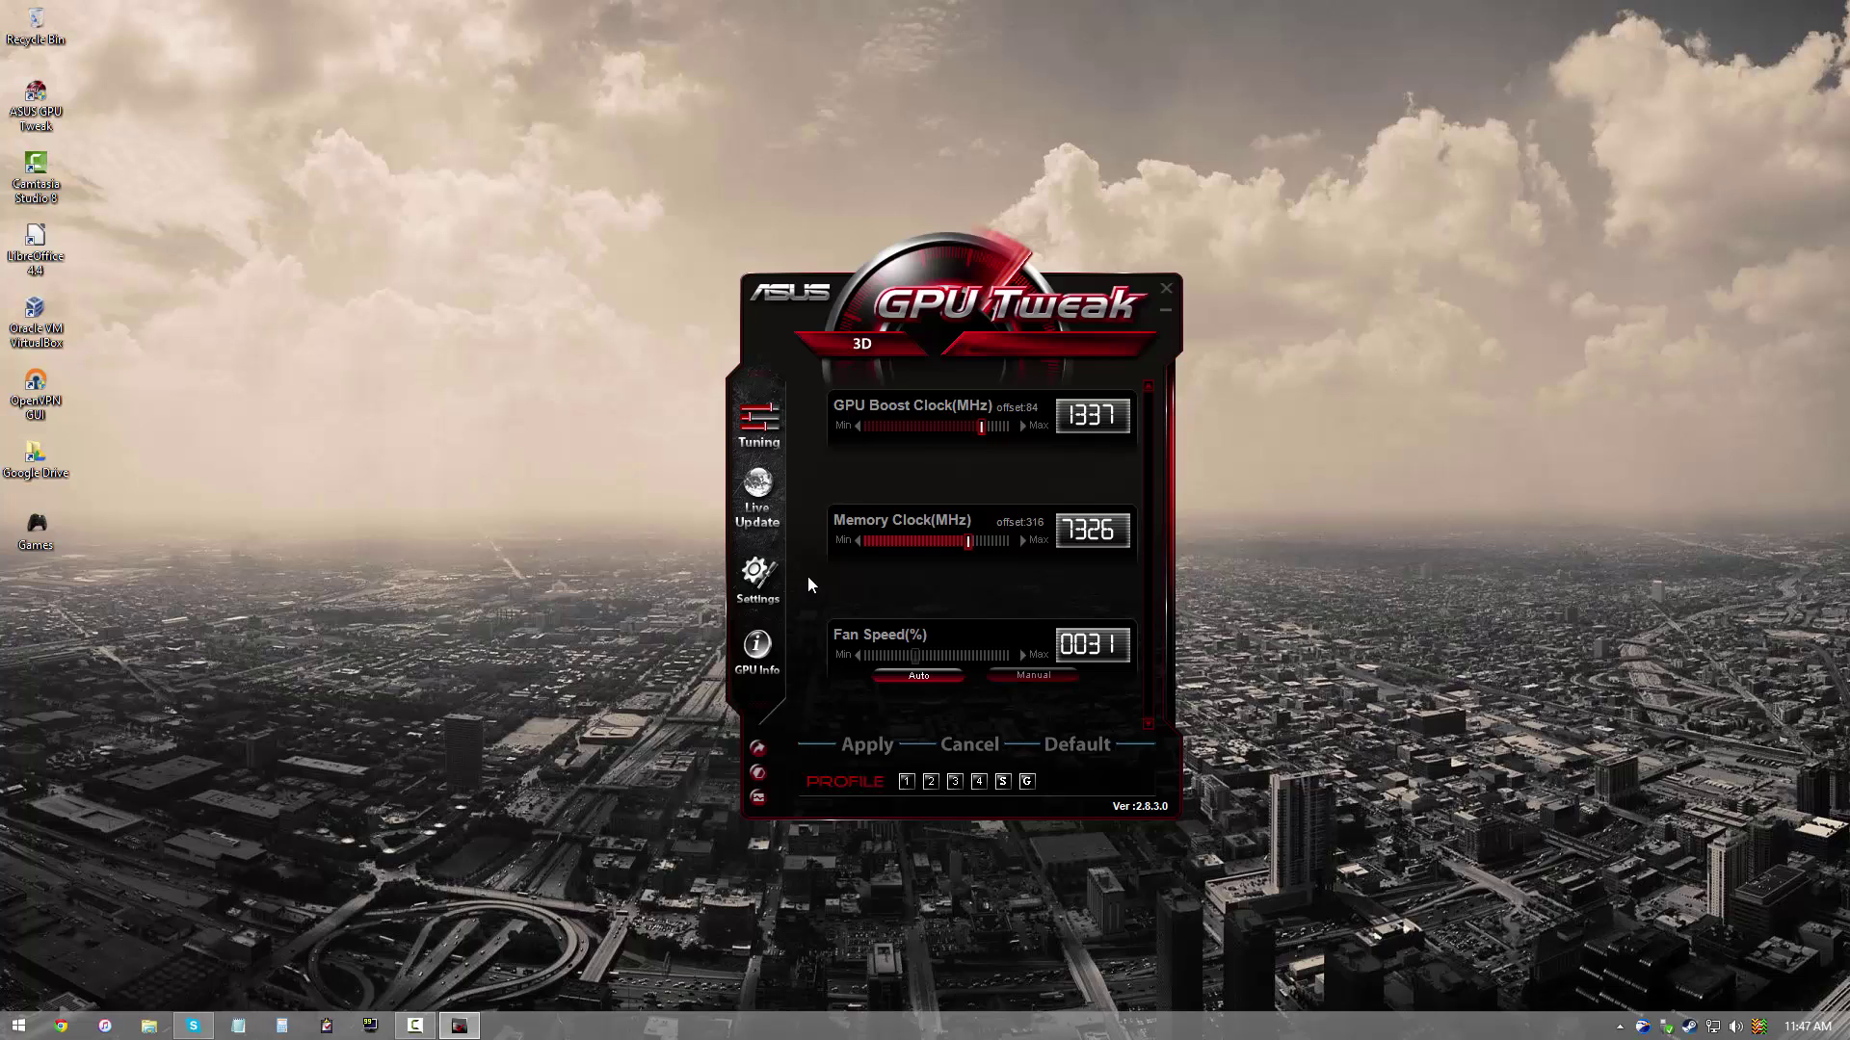
mouse_move(950, 429)
mouse_down()
mouse_move(872, 427)
mouse_move(953, 431)
mouse_up()
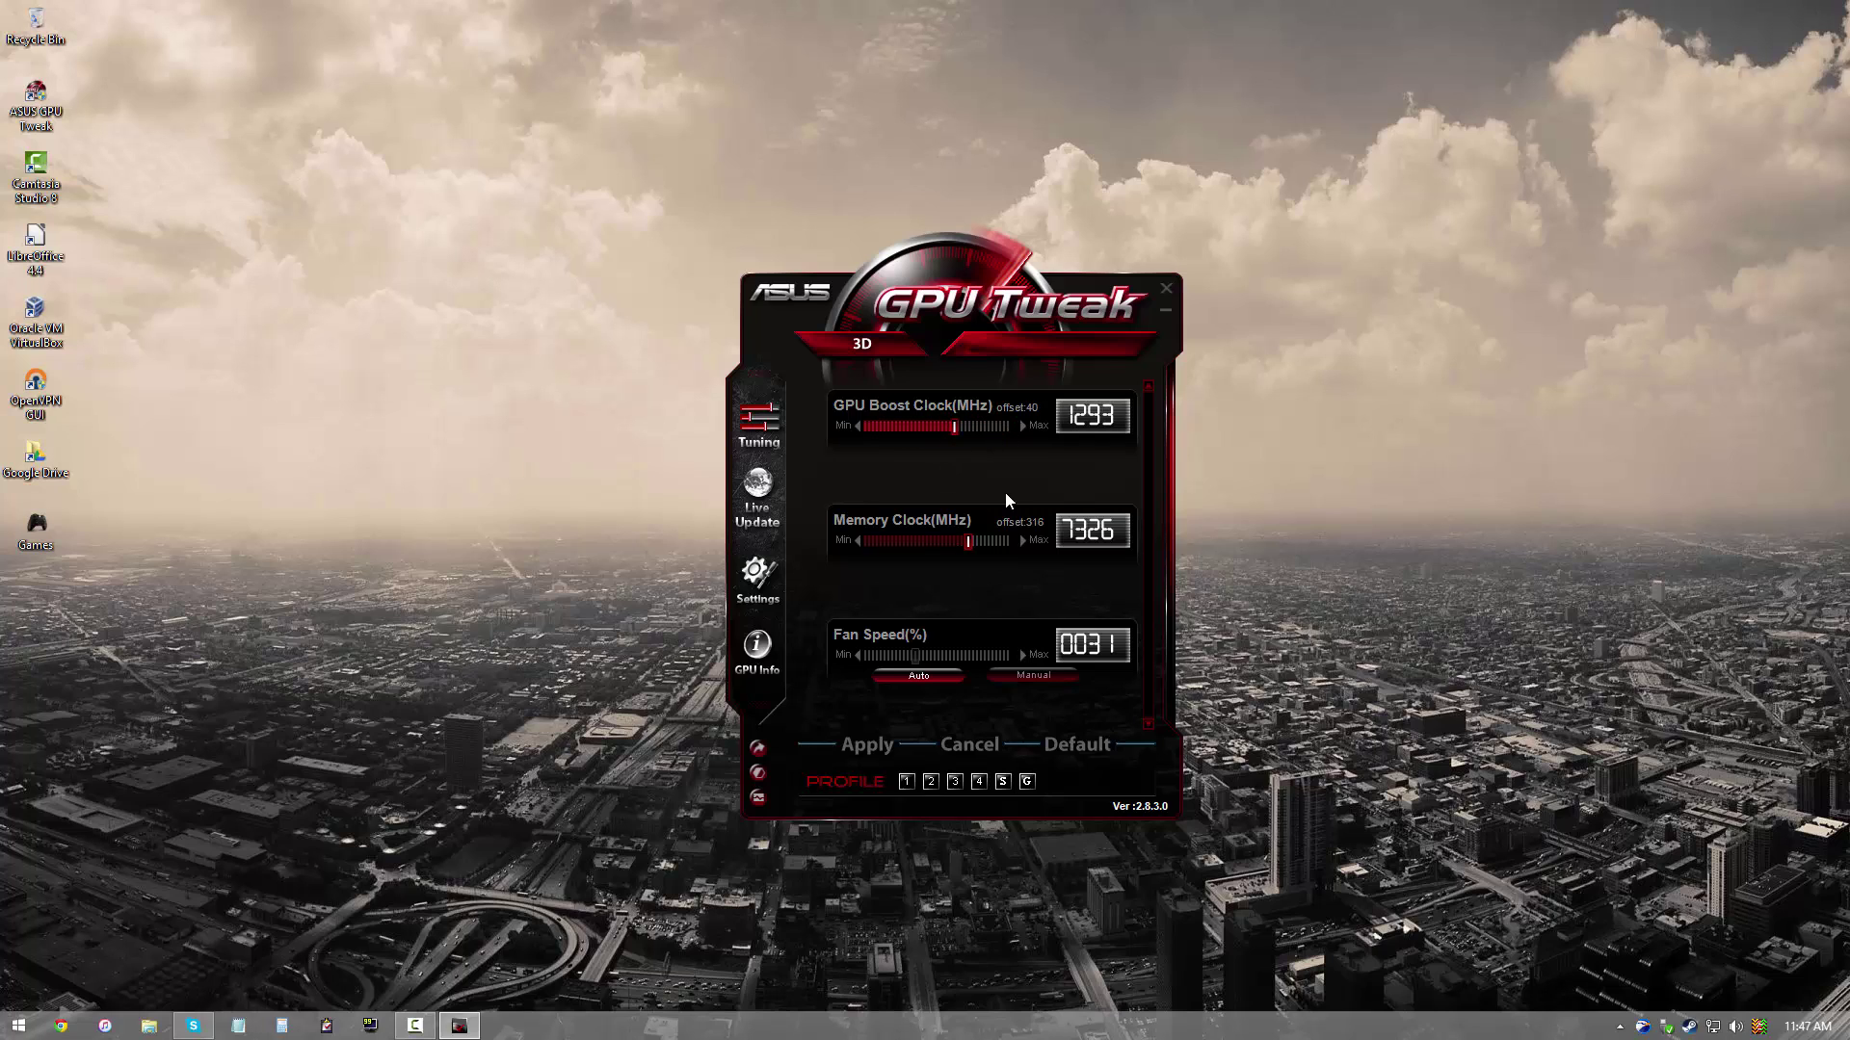
click(1076, 745)
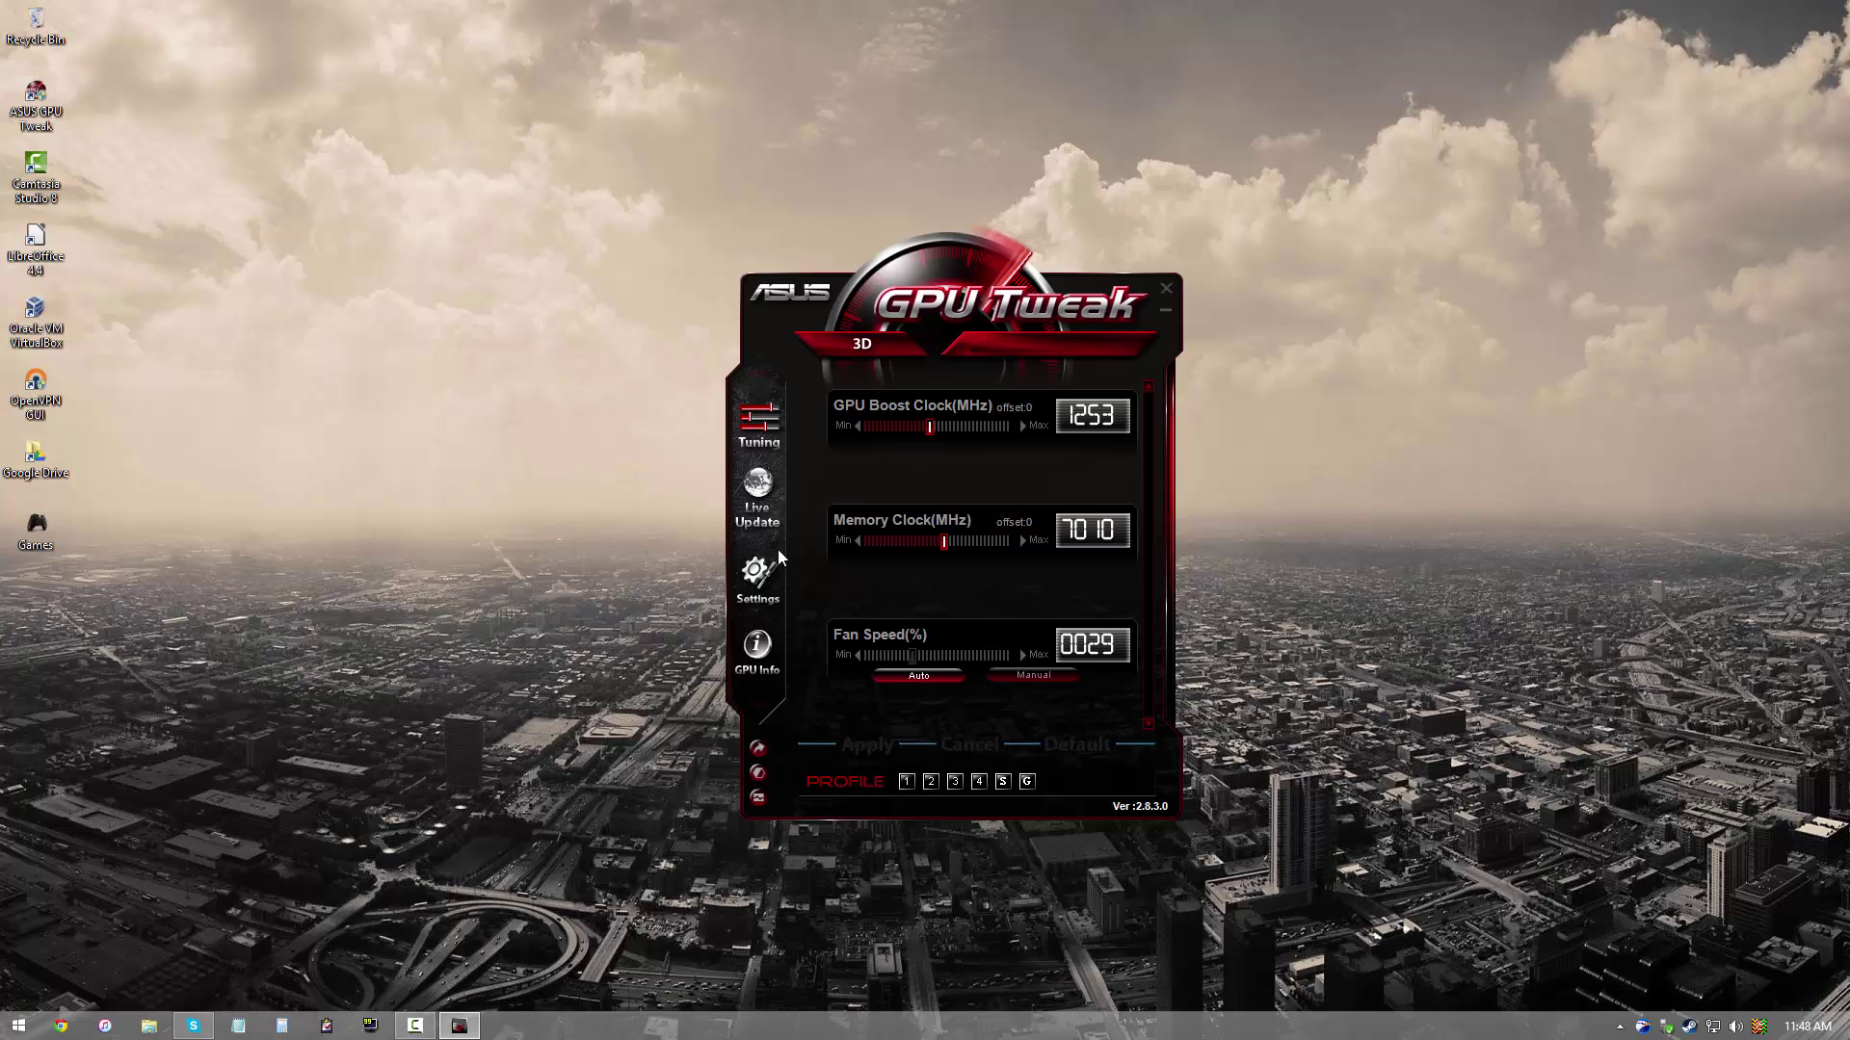
Step: Bring up GPU Tweak's Settings page and shift both windows to the right
click(758, 575)
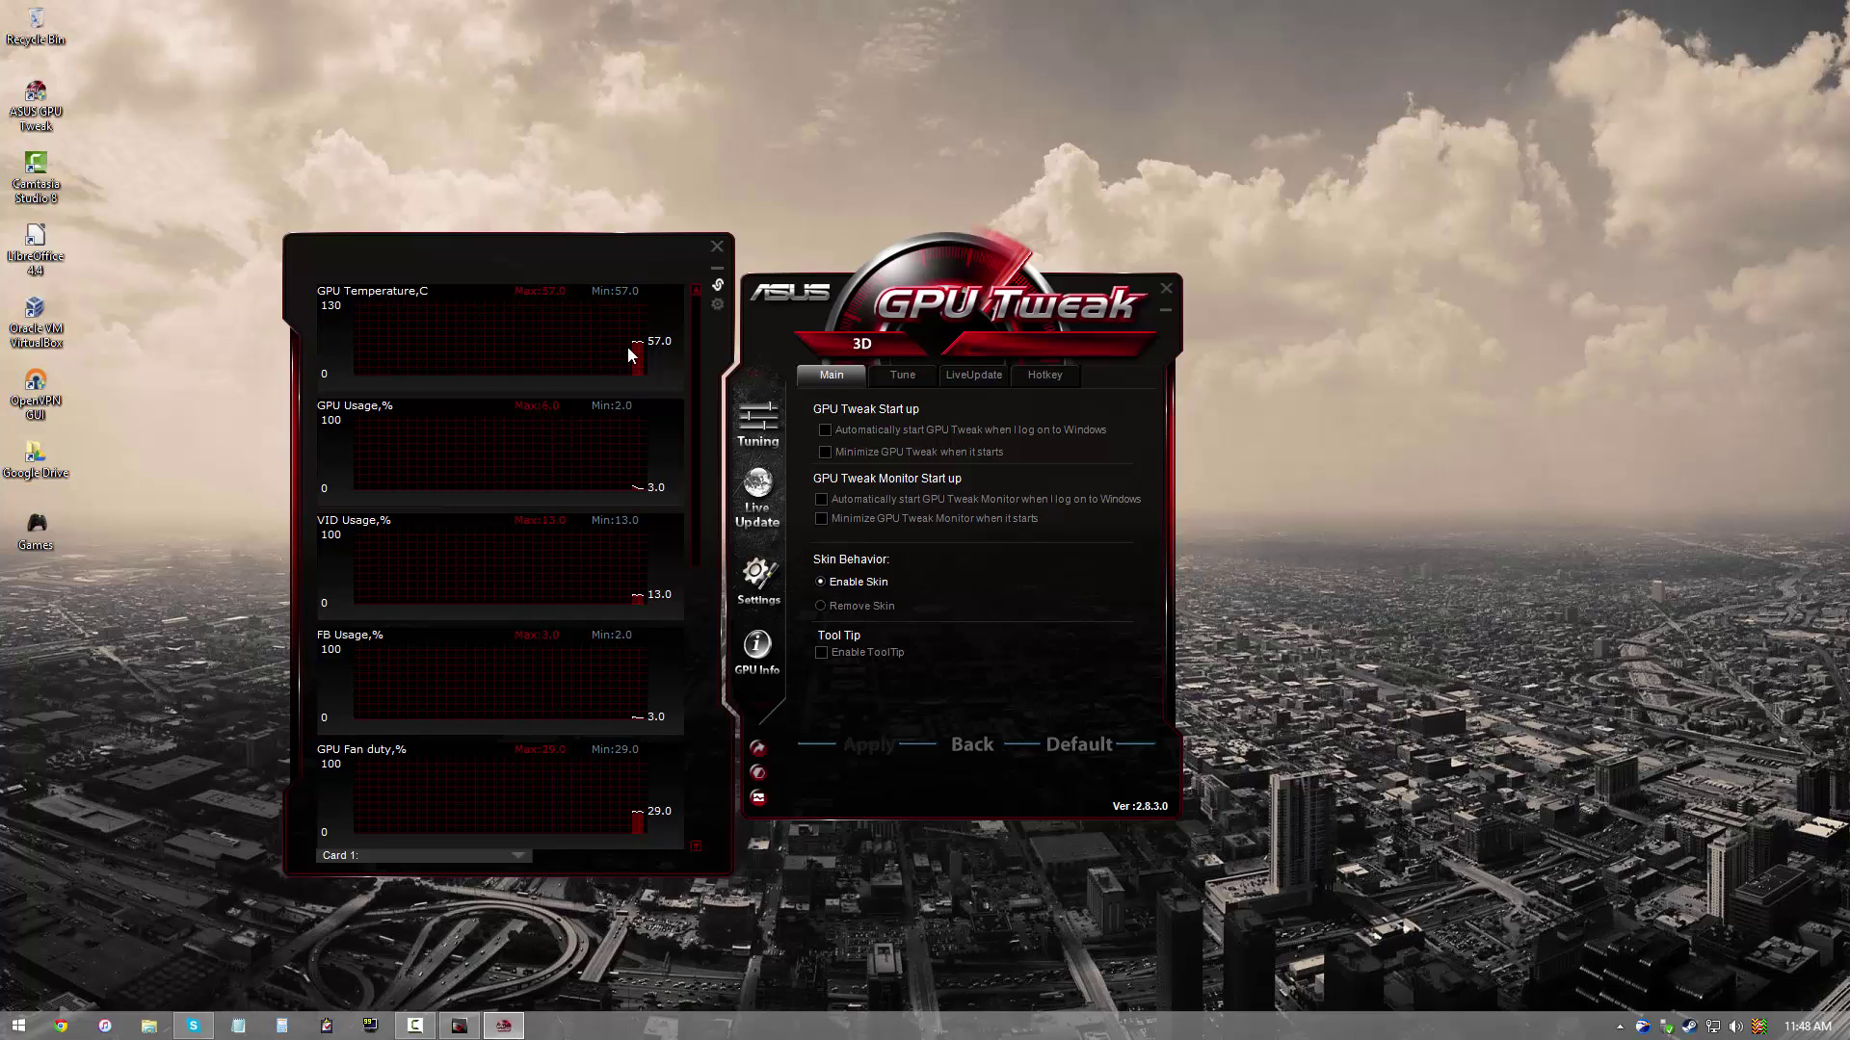
mouse_move(640, 355)
drag(962, 314, 1071, 302)
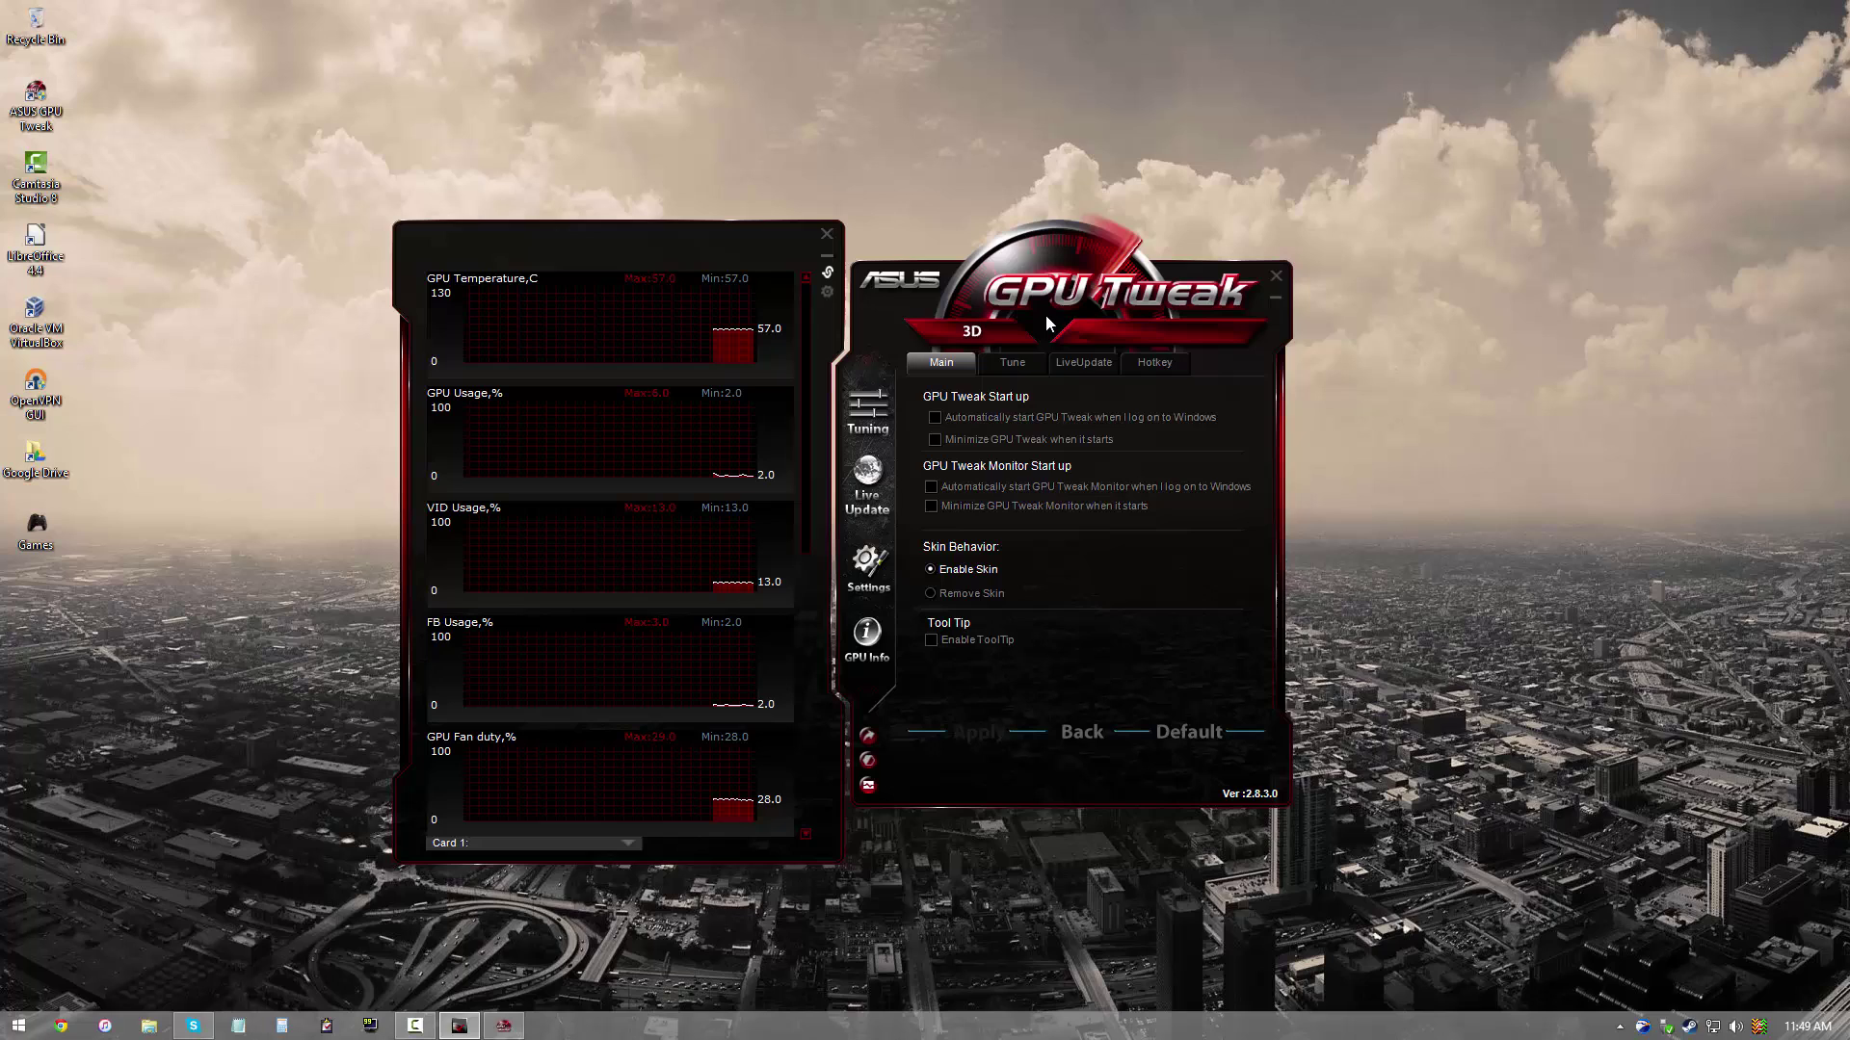
Step: Enable Max GPU Voltage and Power Target under Tune display priority, apply, and go back to Tuning
click(986, 370)
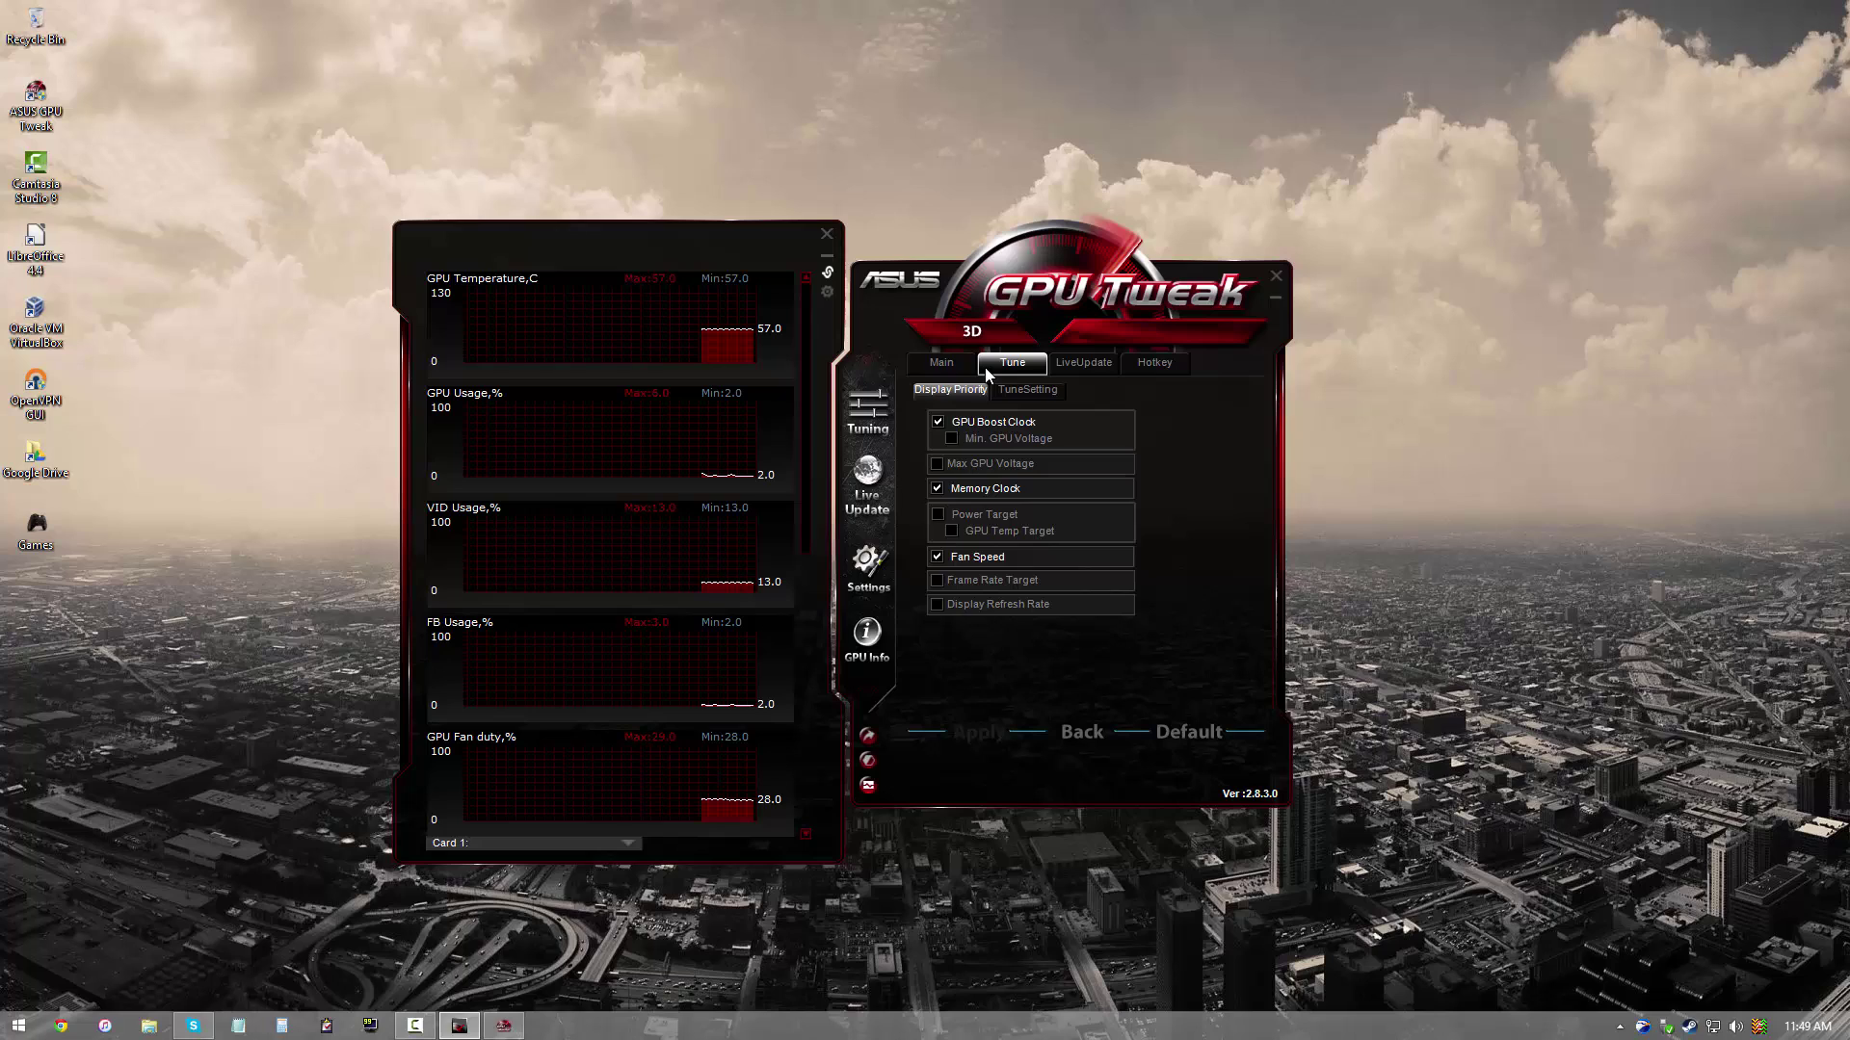
click(940, 463)
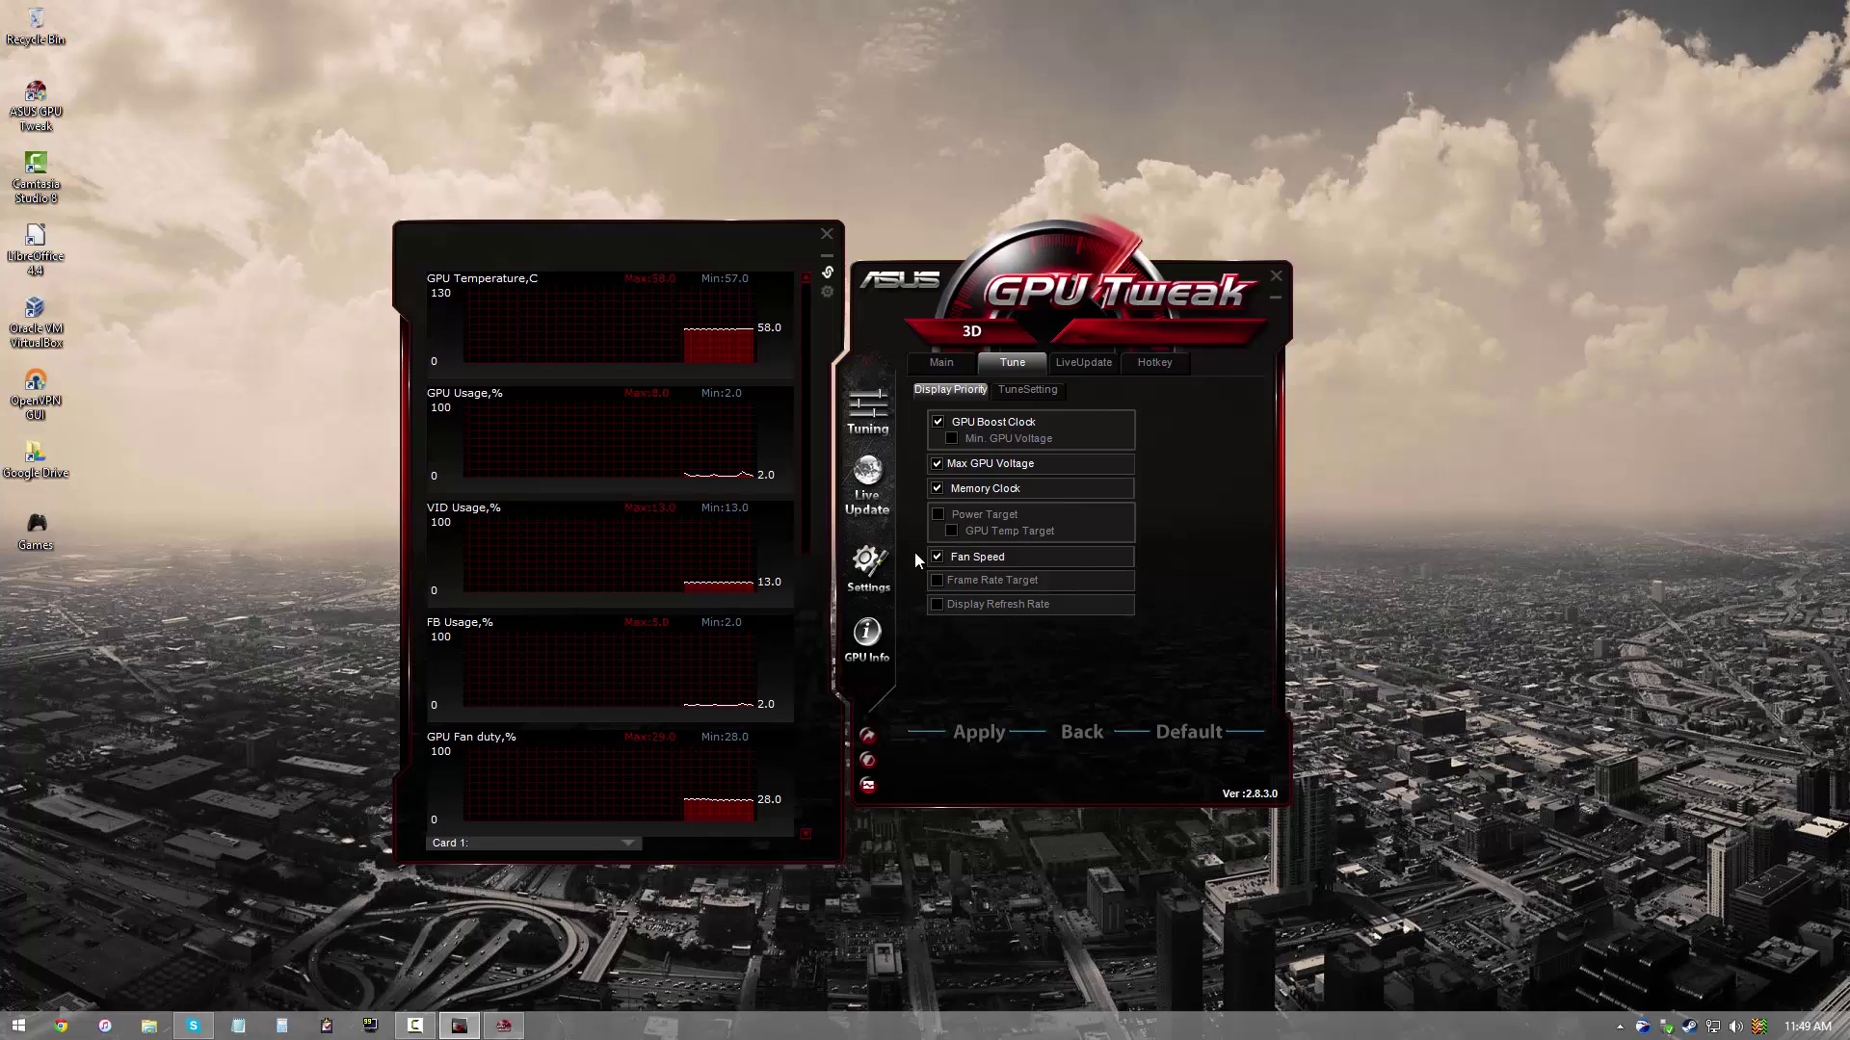
click(936, 516)
click(977, 732)
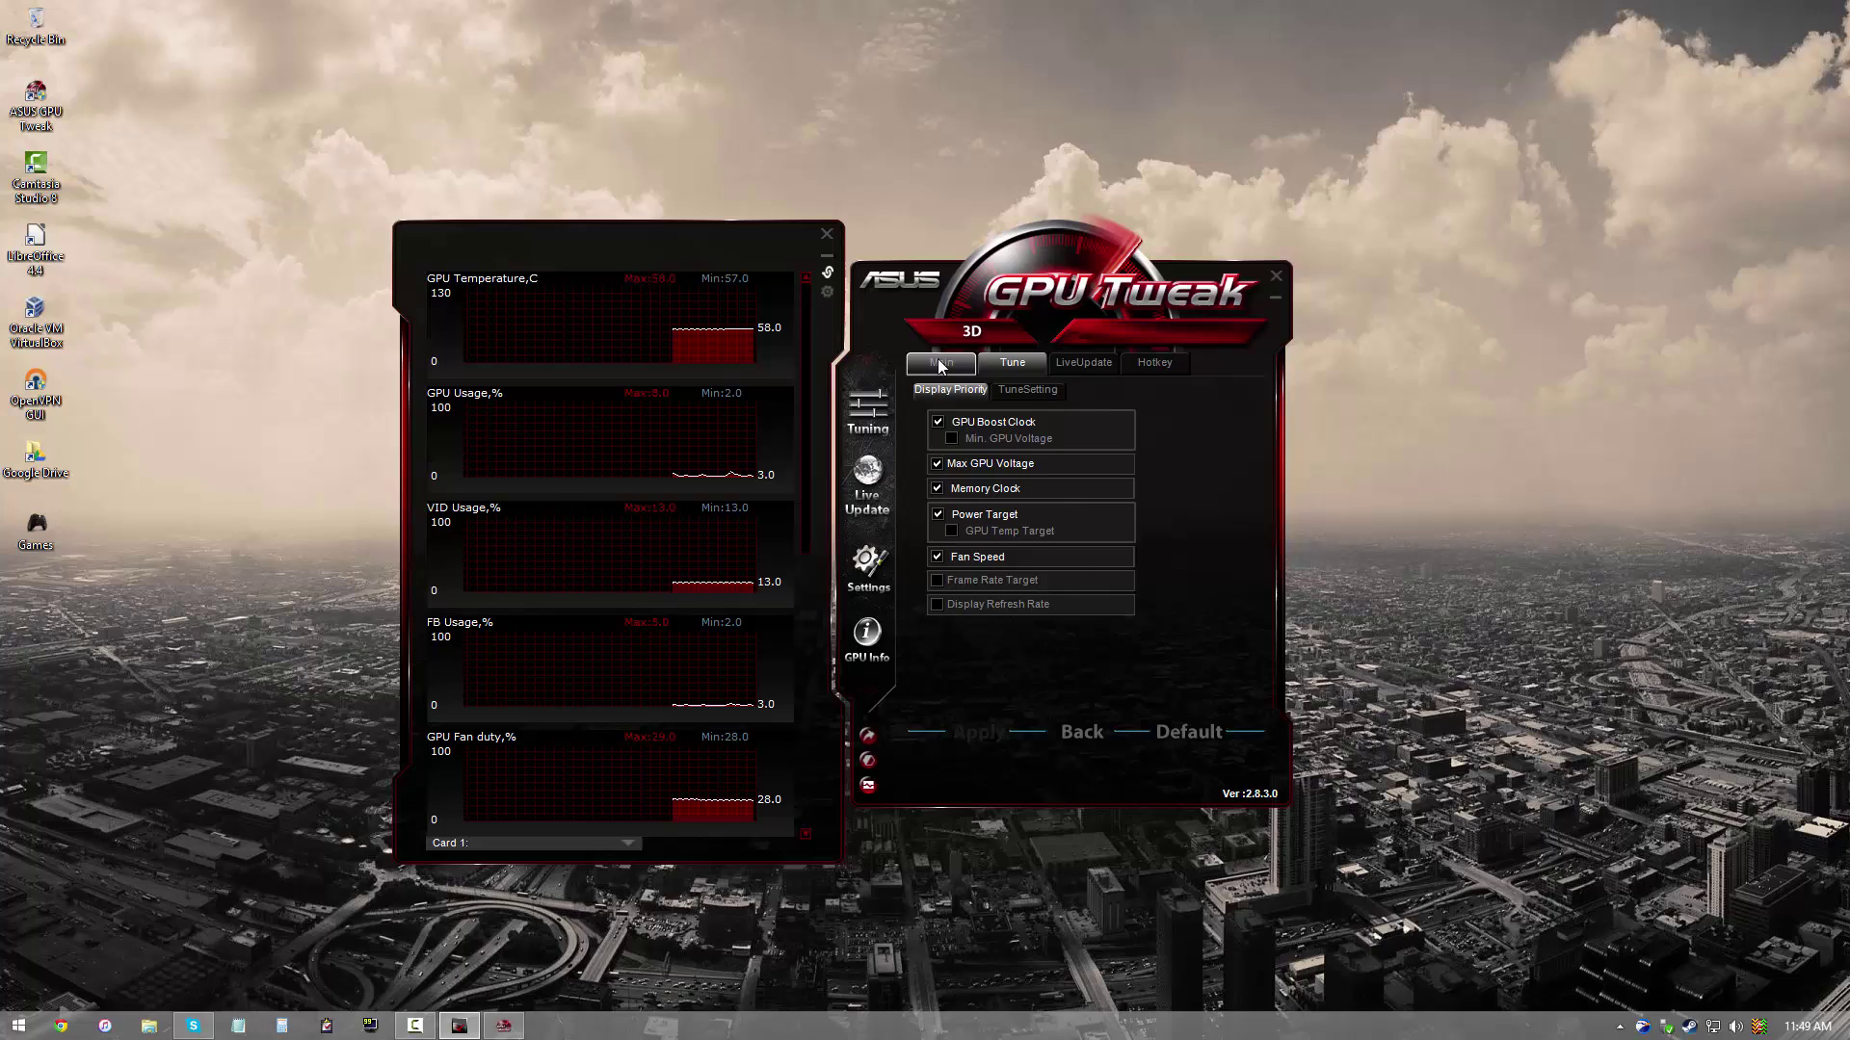
click(869, 434)
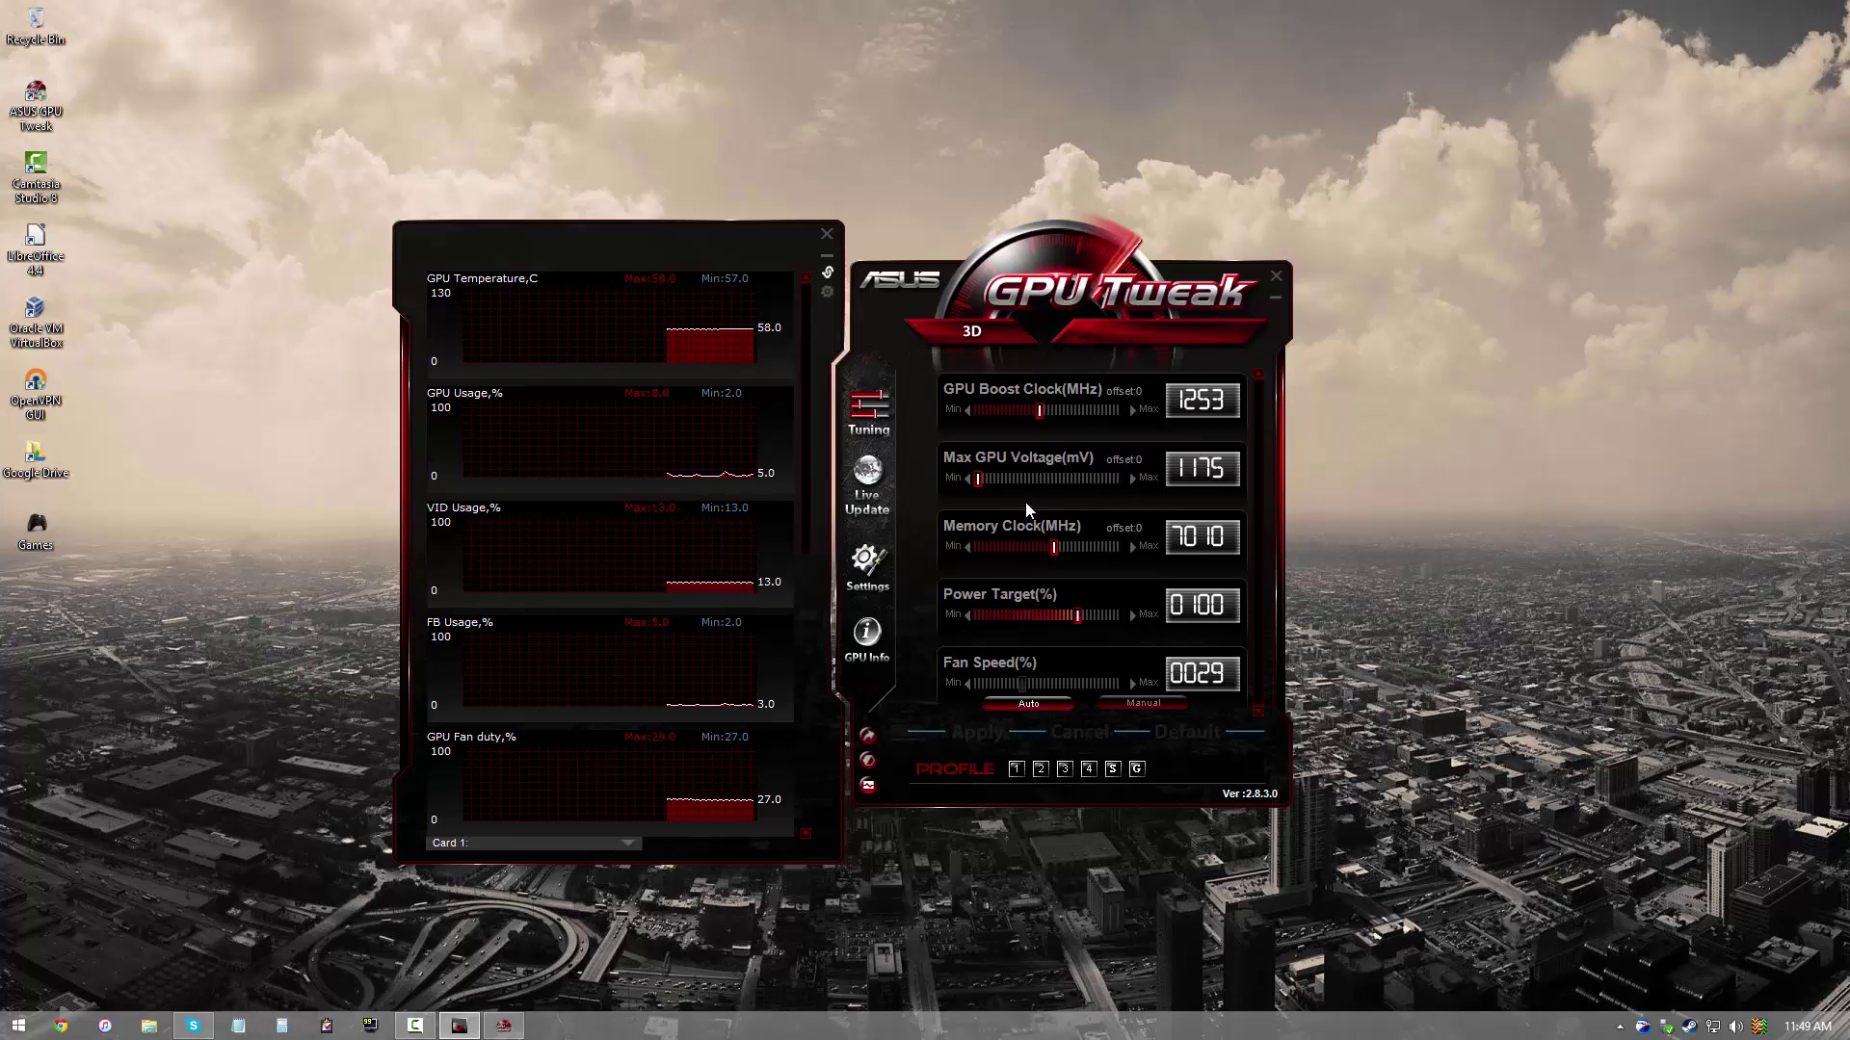
click(981, 479)
mouse_move(982, 478)
mouse_down()
mouse_move(1079, 482)
mouse_move(950, 478)
mouse_up()
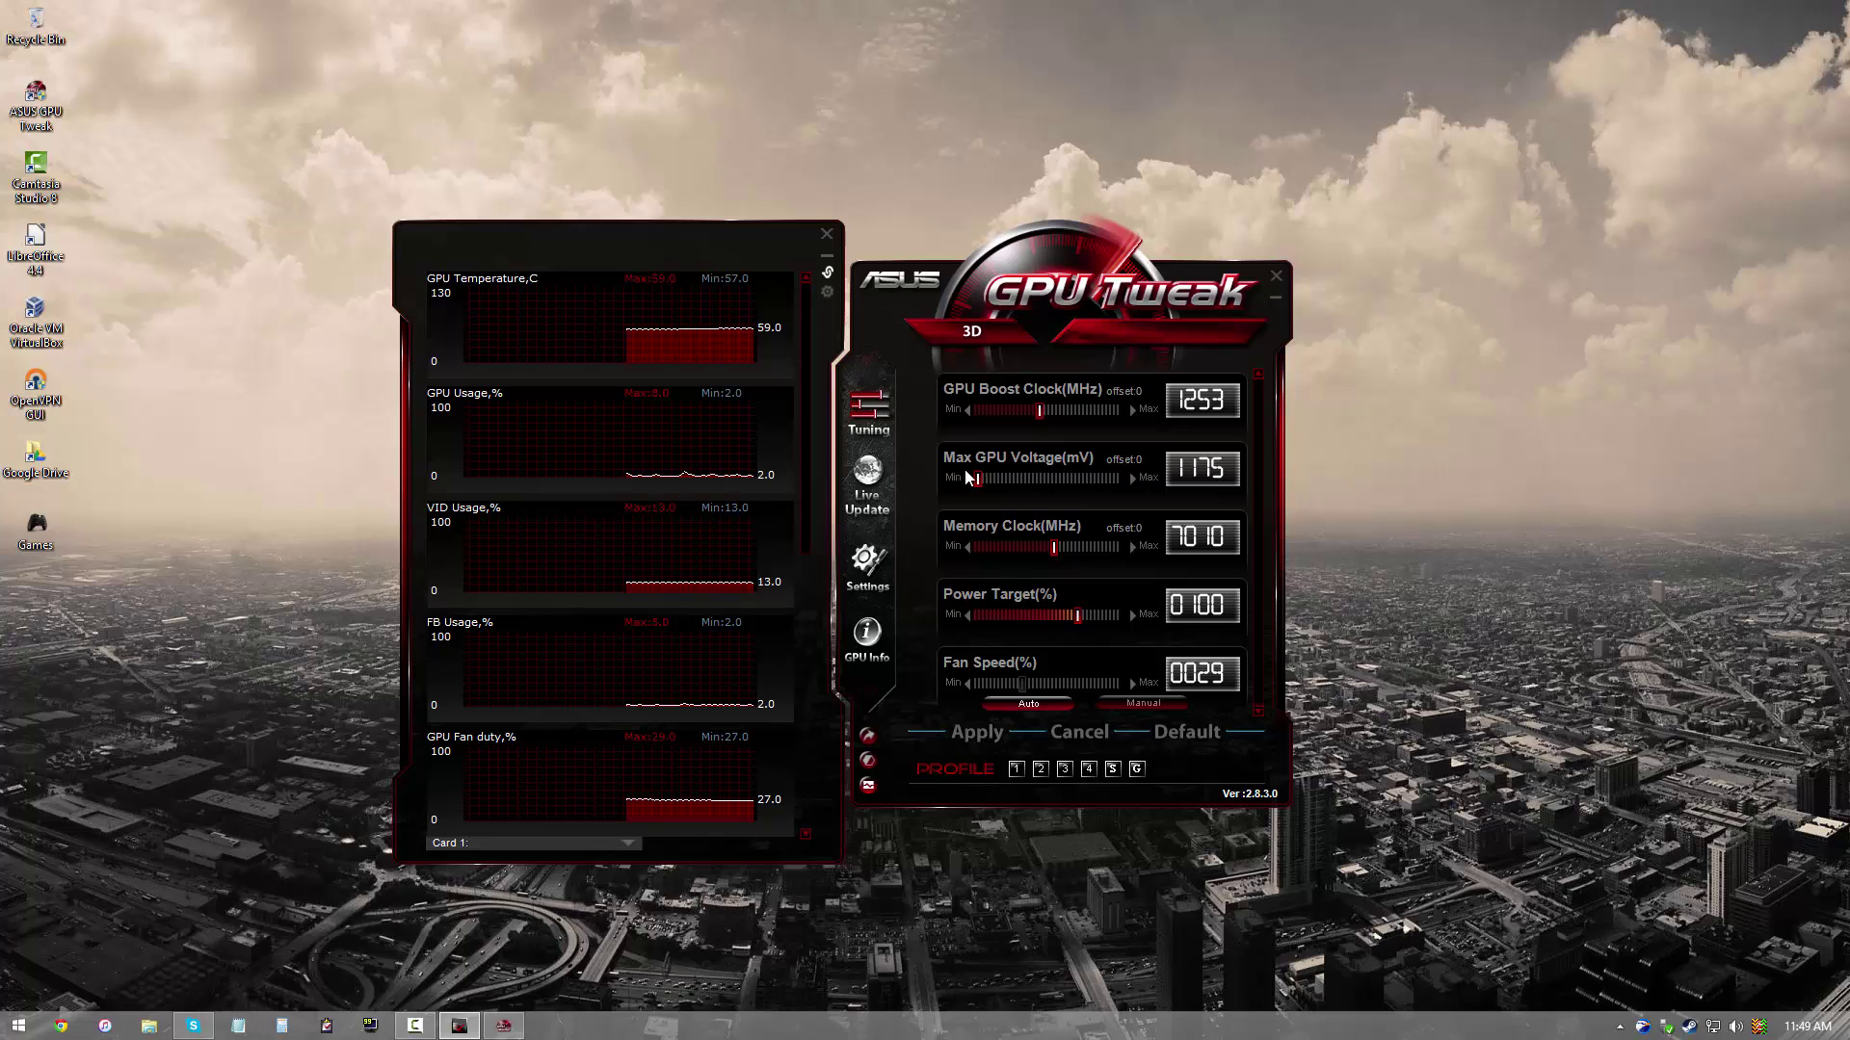
drag(980, 476, 1076, 477)
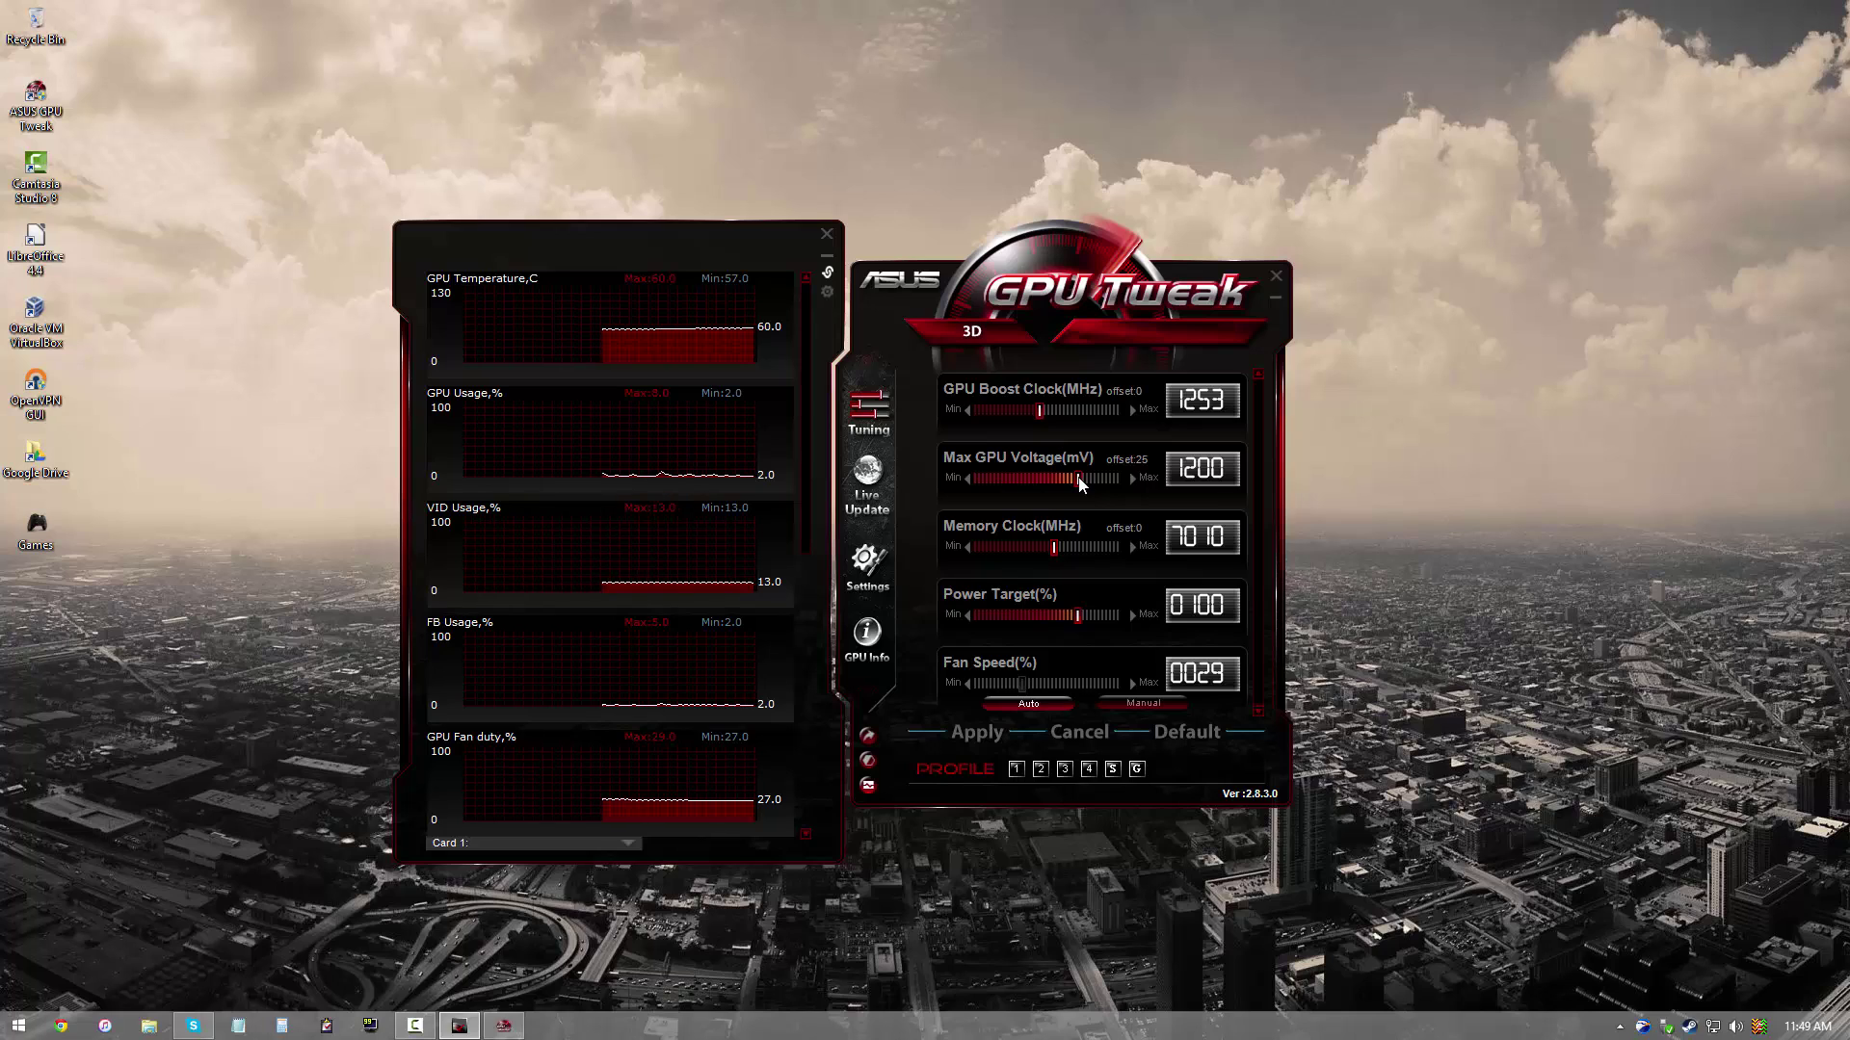
drag(1079, 484, 1016, 489)
drag(985, 482, 977, 480)
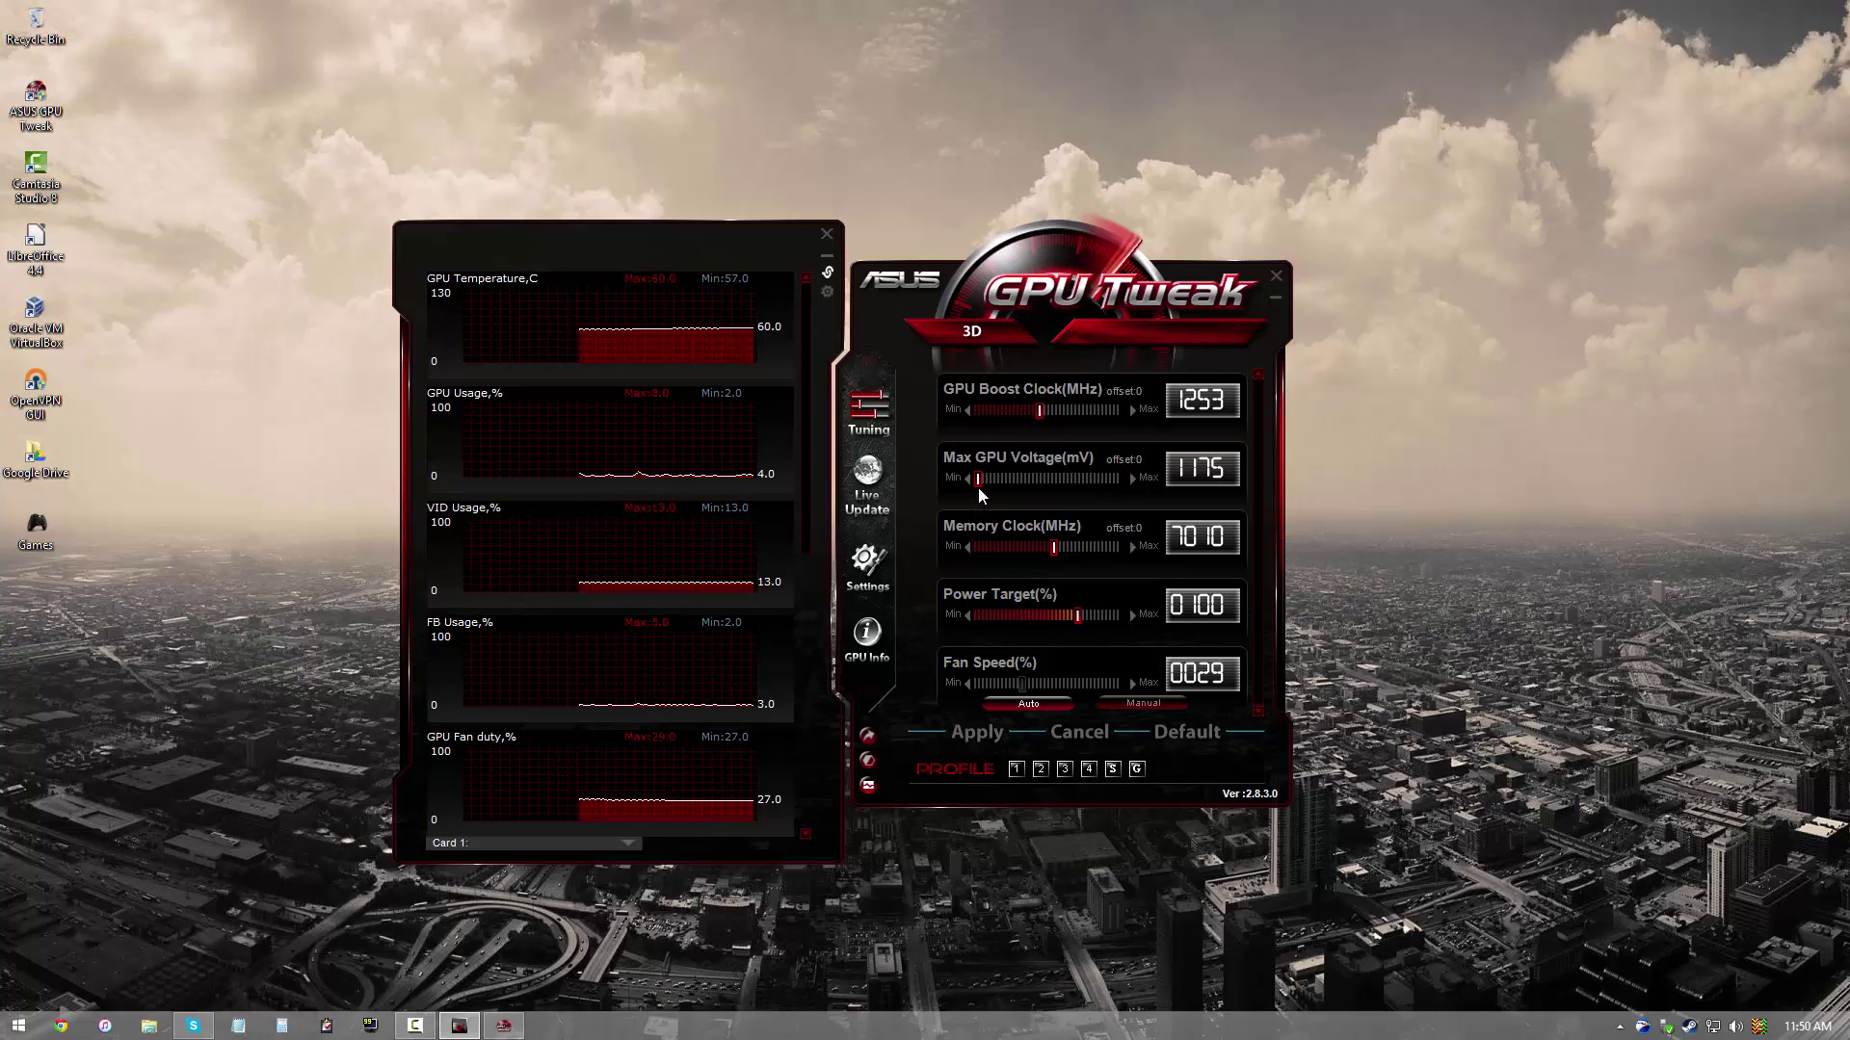
drag(979, 488, 965, 489)
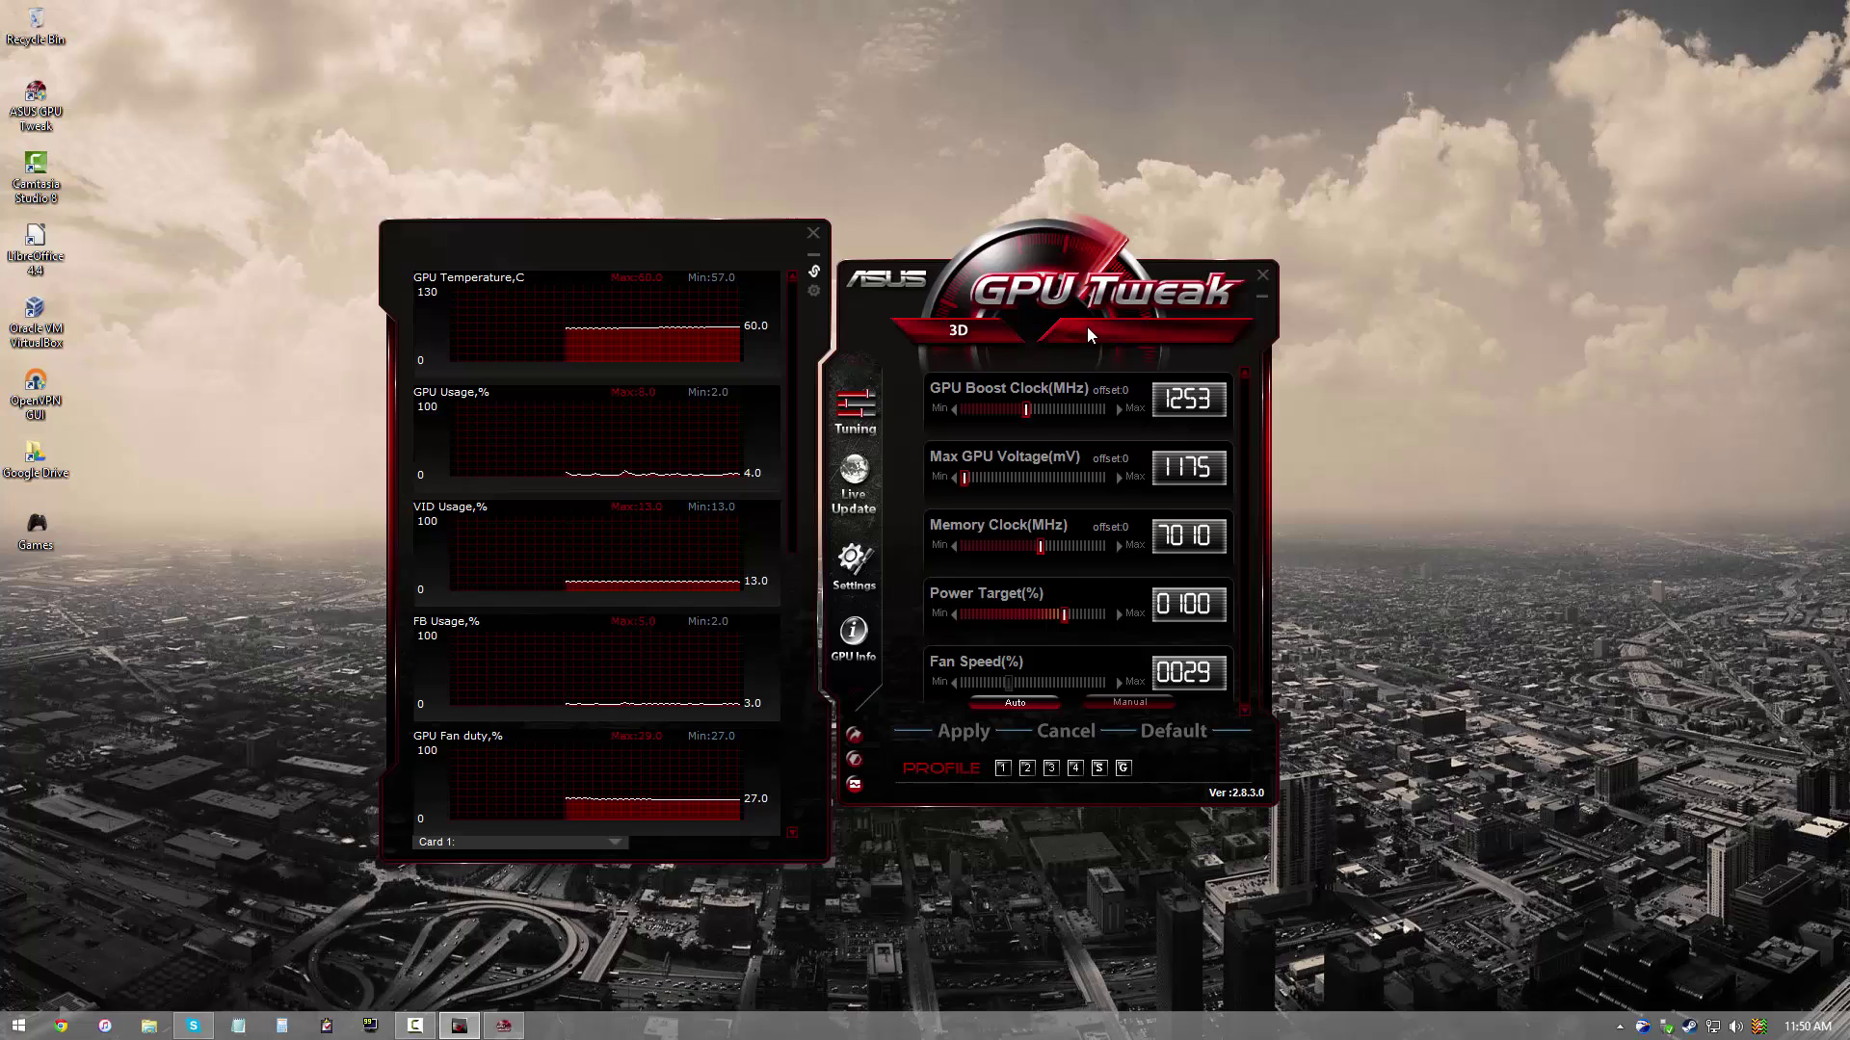
drag(1086, 326, 1111, 314)
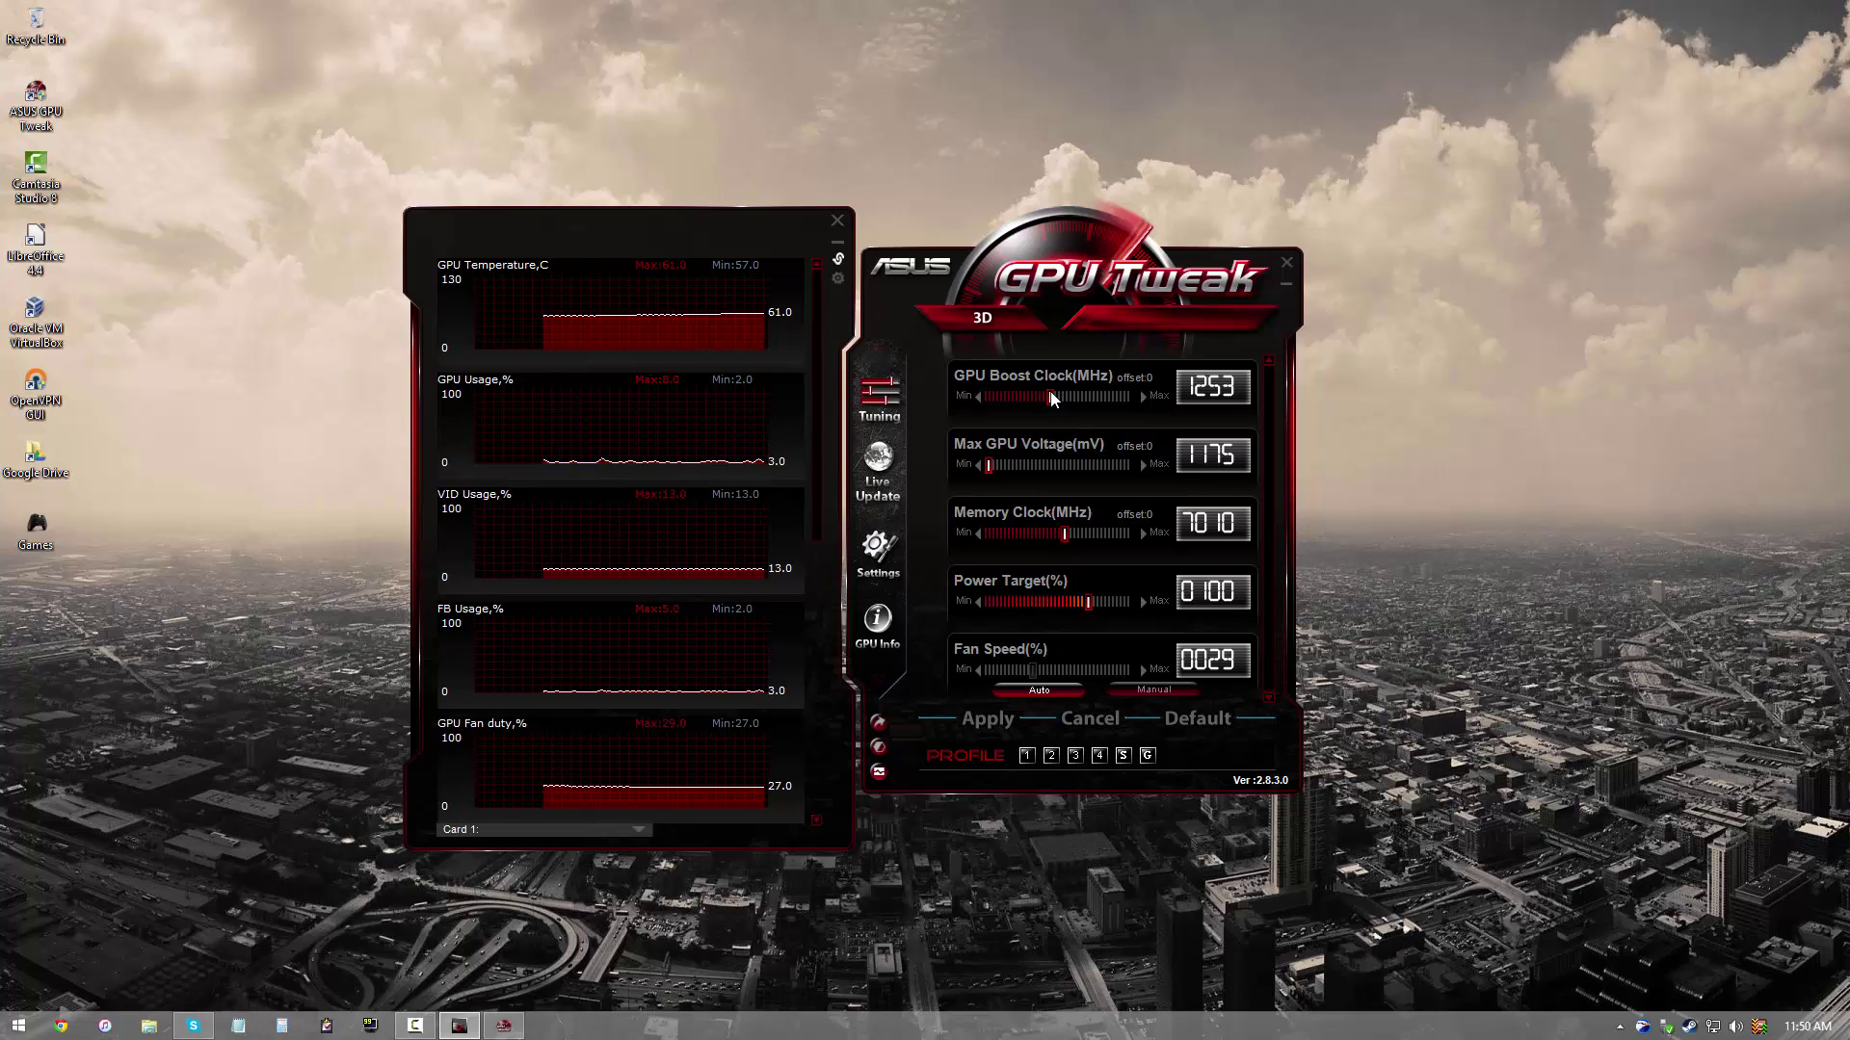
mouse_move(1052, 398)
mouse_down()
mouse_move(1133, 395)
mouse_move(994, 390)
mouse_move(1119, 380)
mouse_move(1025, 395)
mouse_move(1135, 406)
mouse_move(1044, 407)
mouse_up()
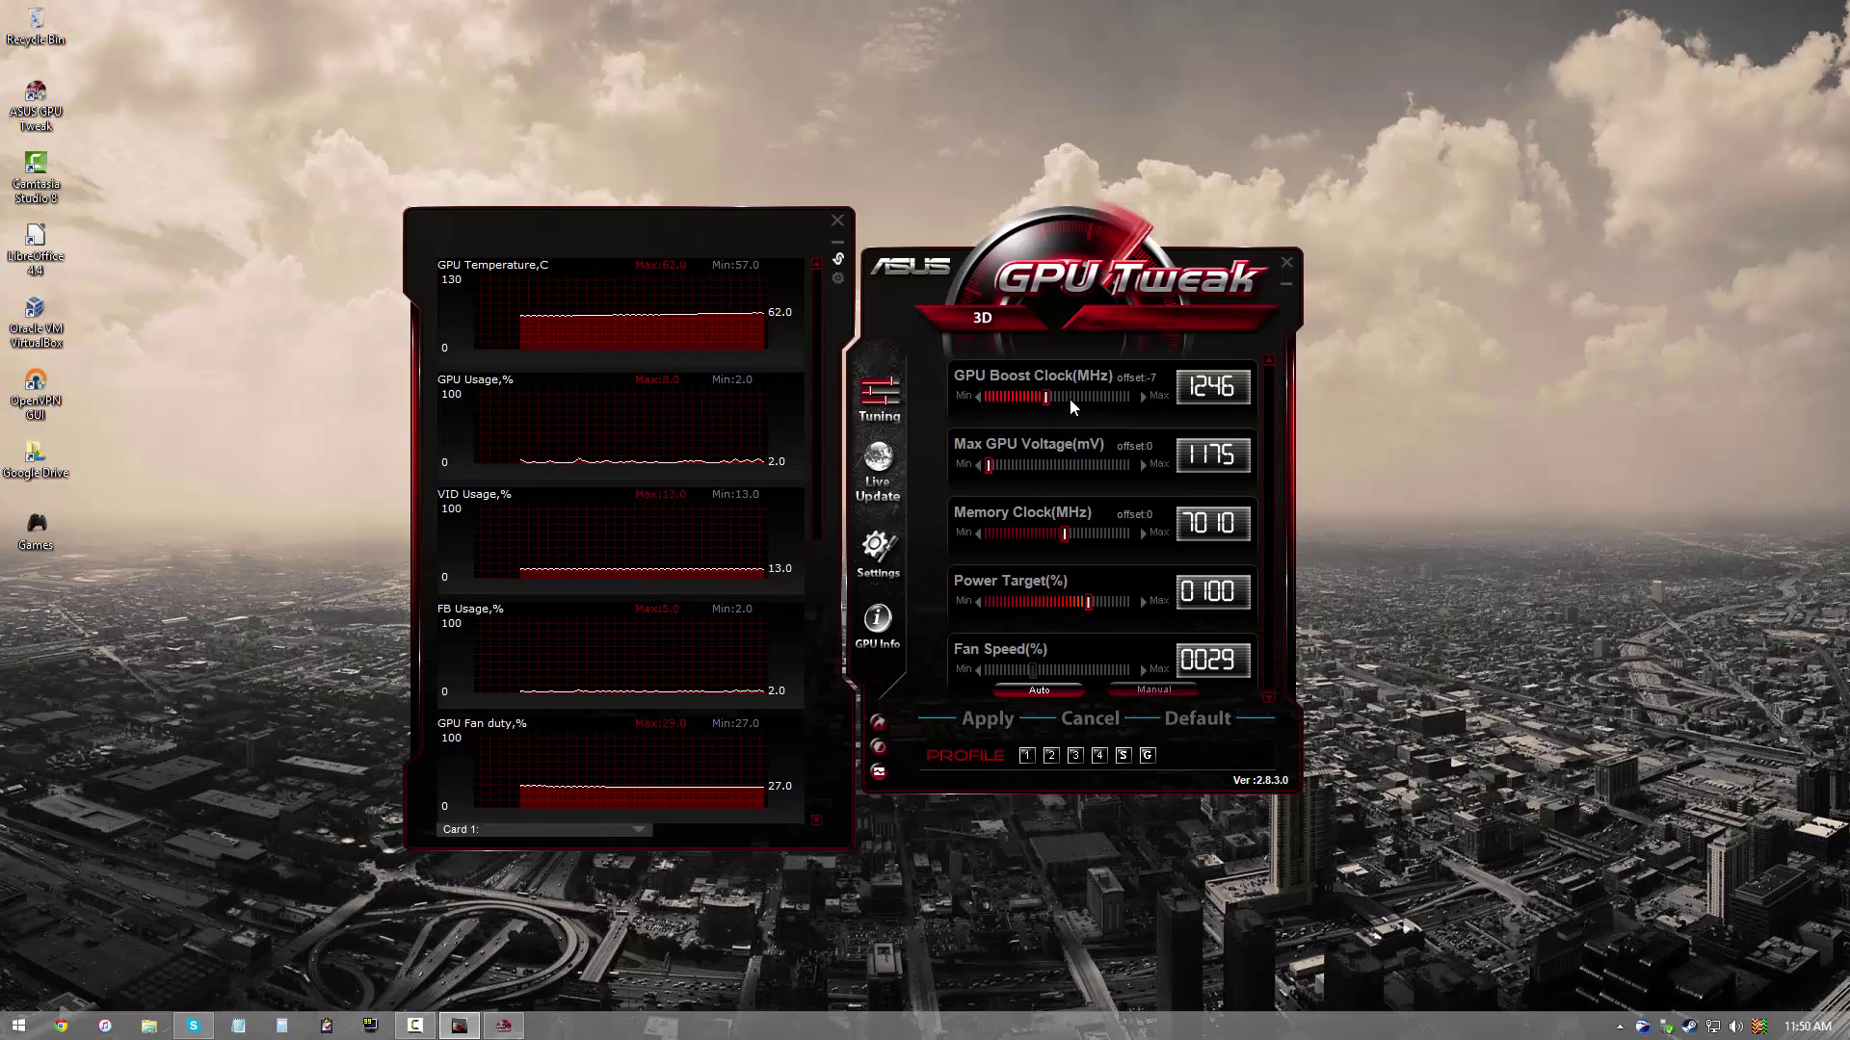
click(1208, 725)
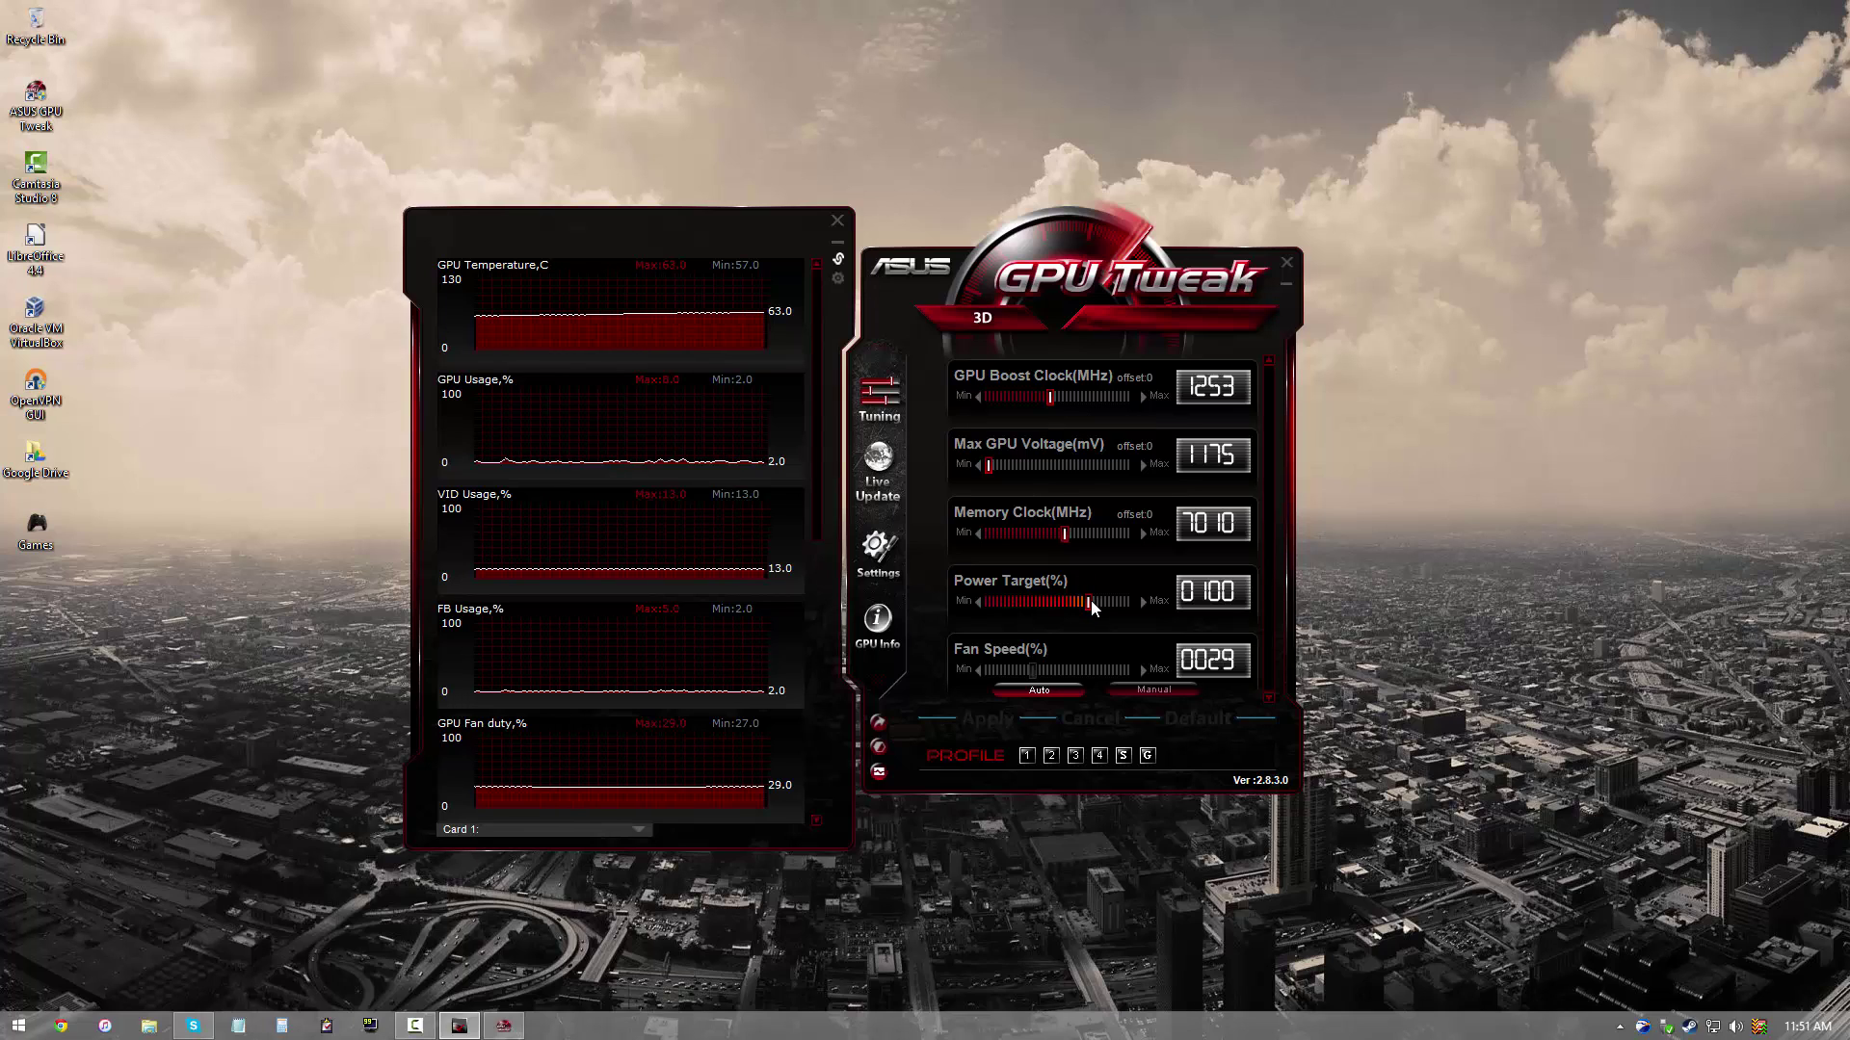
Step: Slide Power Target to its maximum, then back down until it reads 99%
drag(1090, 601, 1280, 611)
mouse_move(1119, 612)
mouse_down()
mouse_move(1032, 604)
mouse_move(1085, 604)
mouse_up()
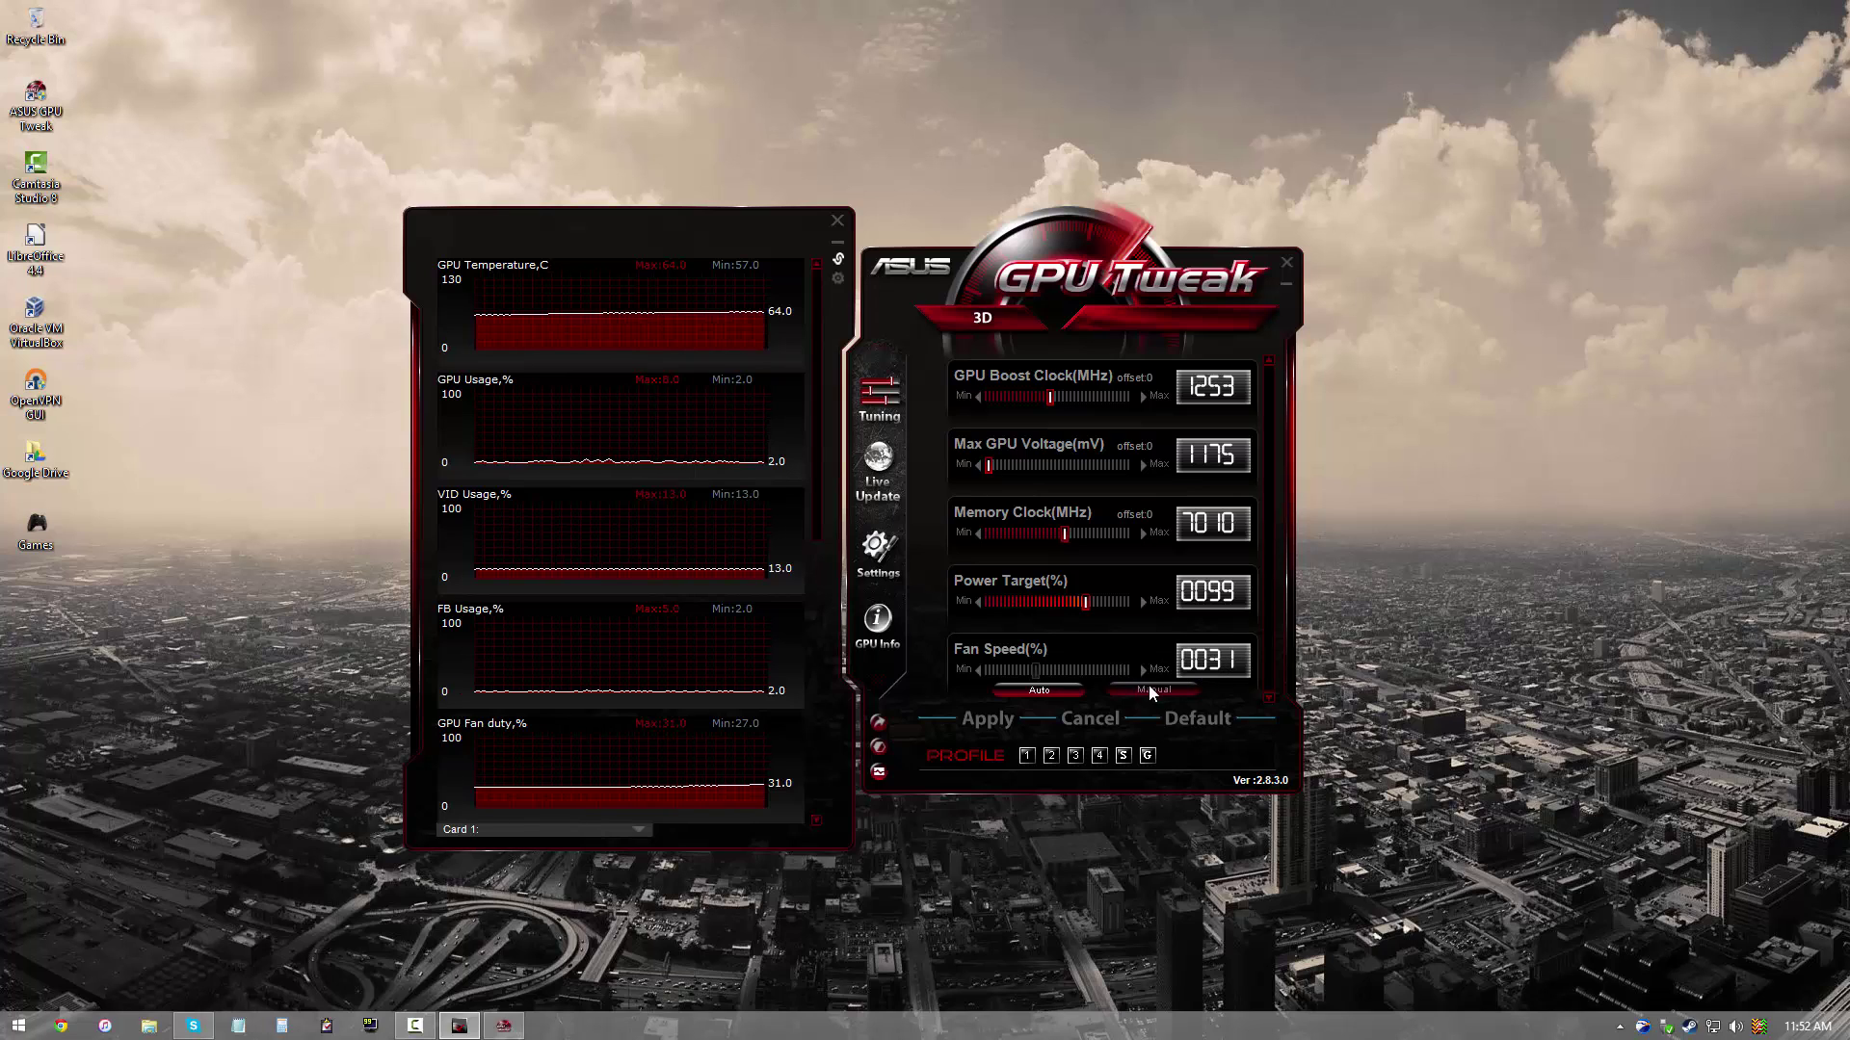
Step: Switch the fan to Manual at 60% and apply it with the 99% power target
click(1188, 686)
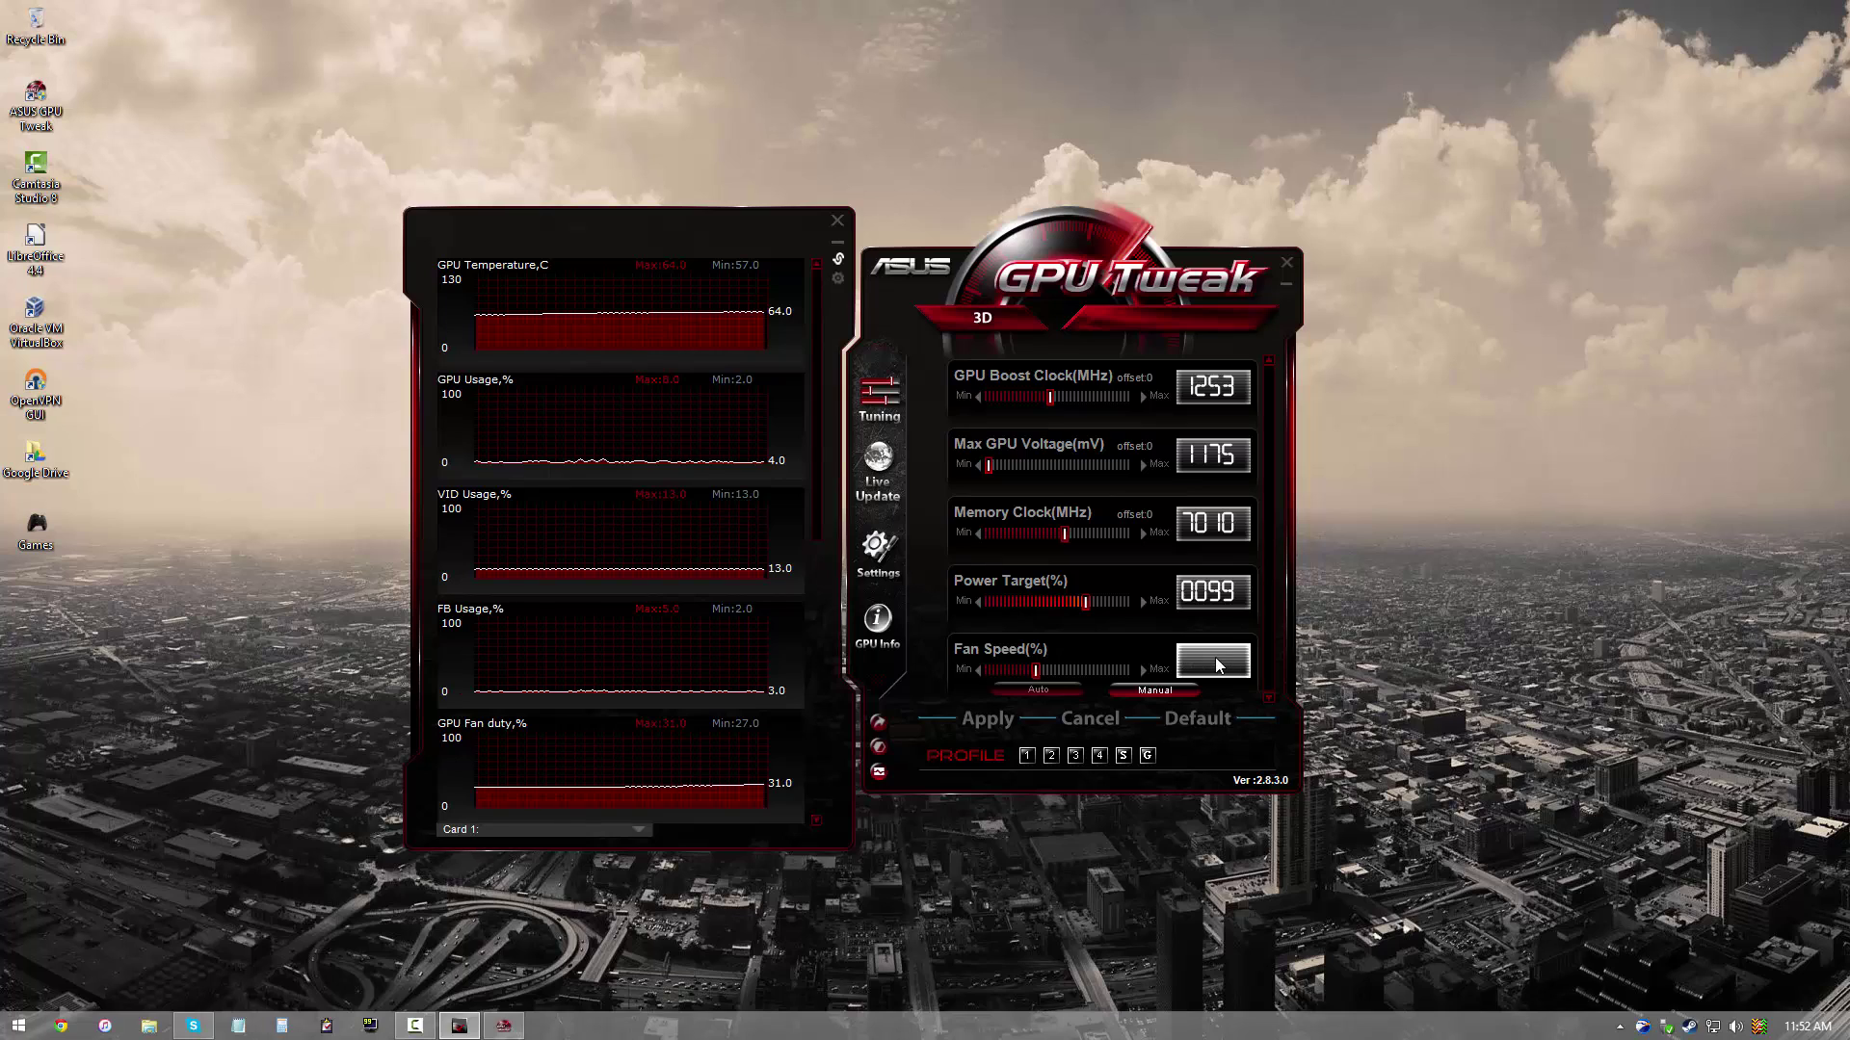
click(1215, 657)
text(60)
key(Return)
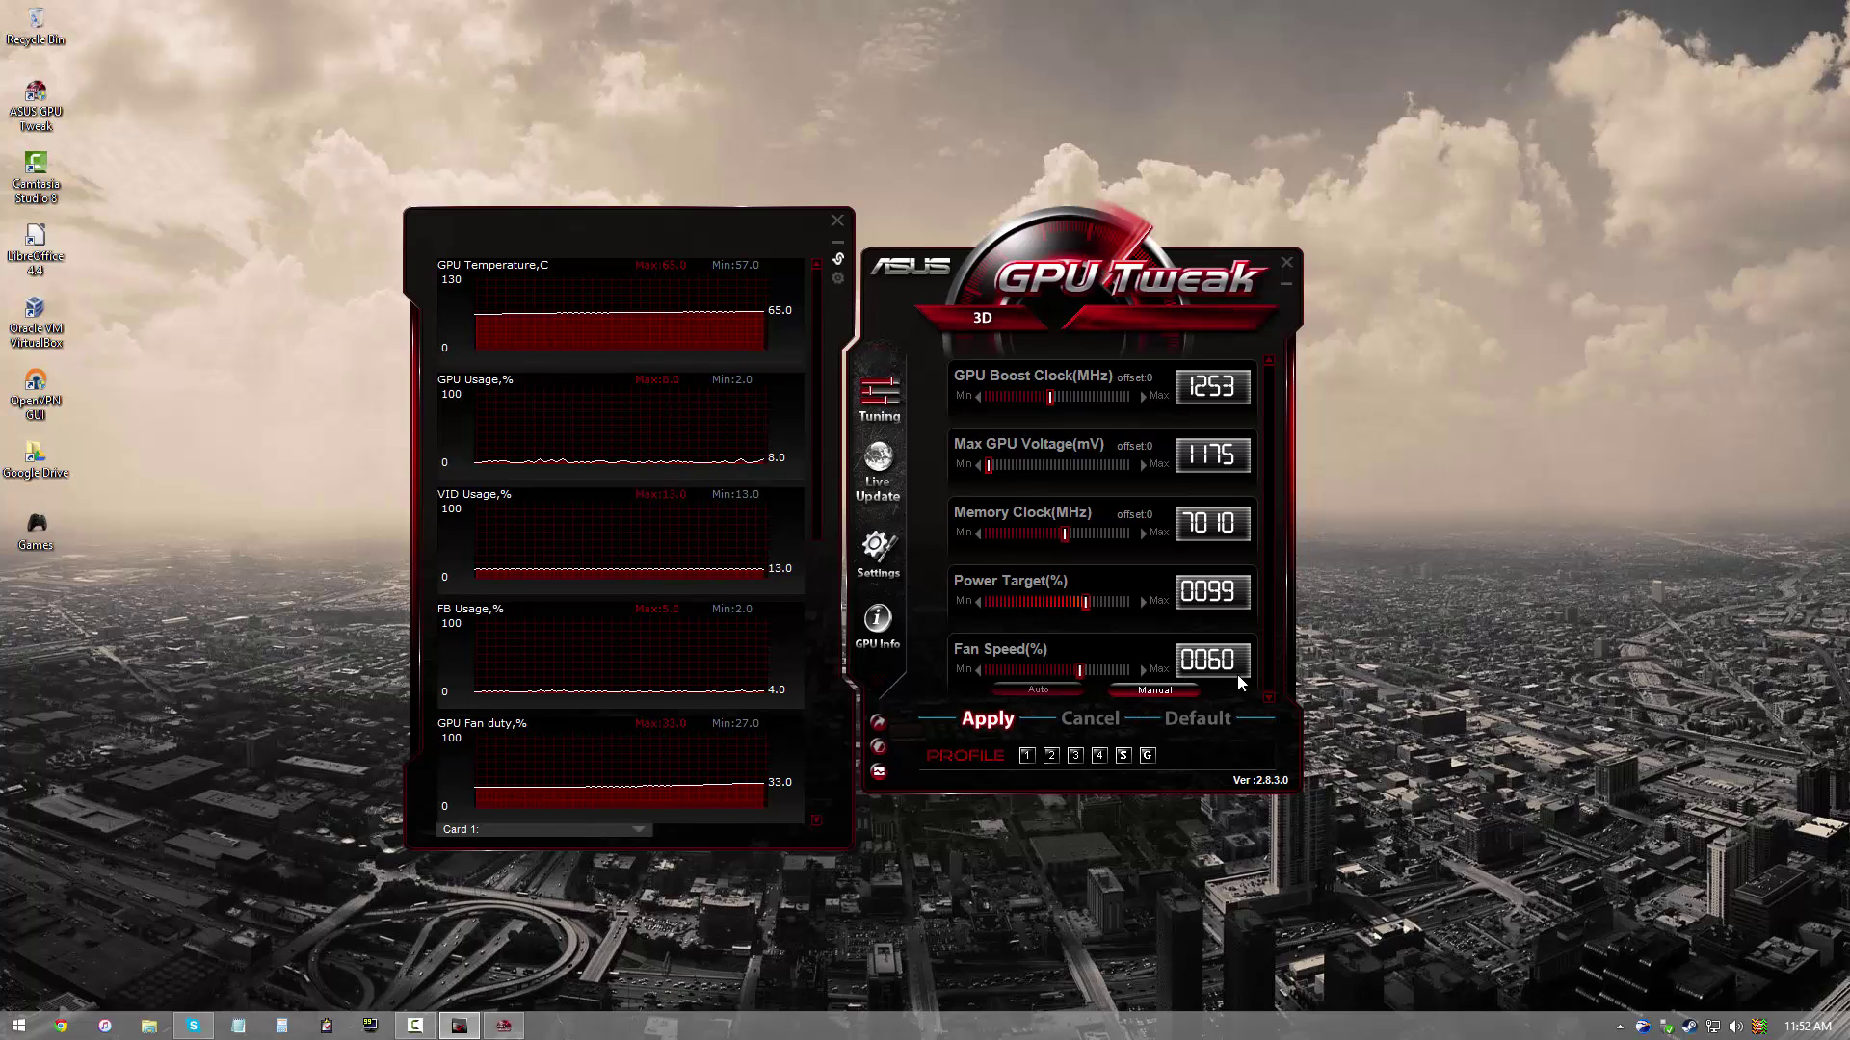
click(987, 718)
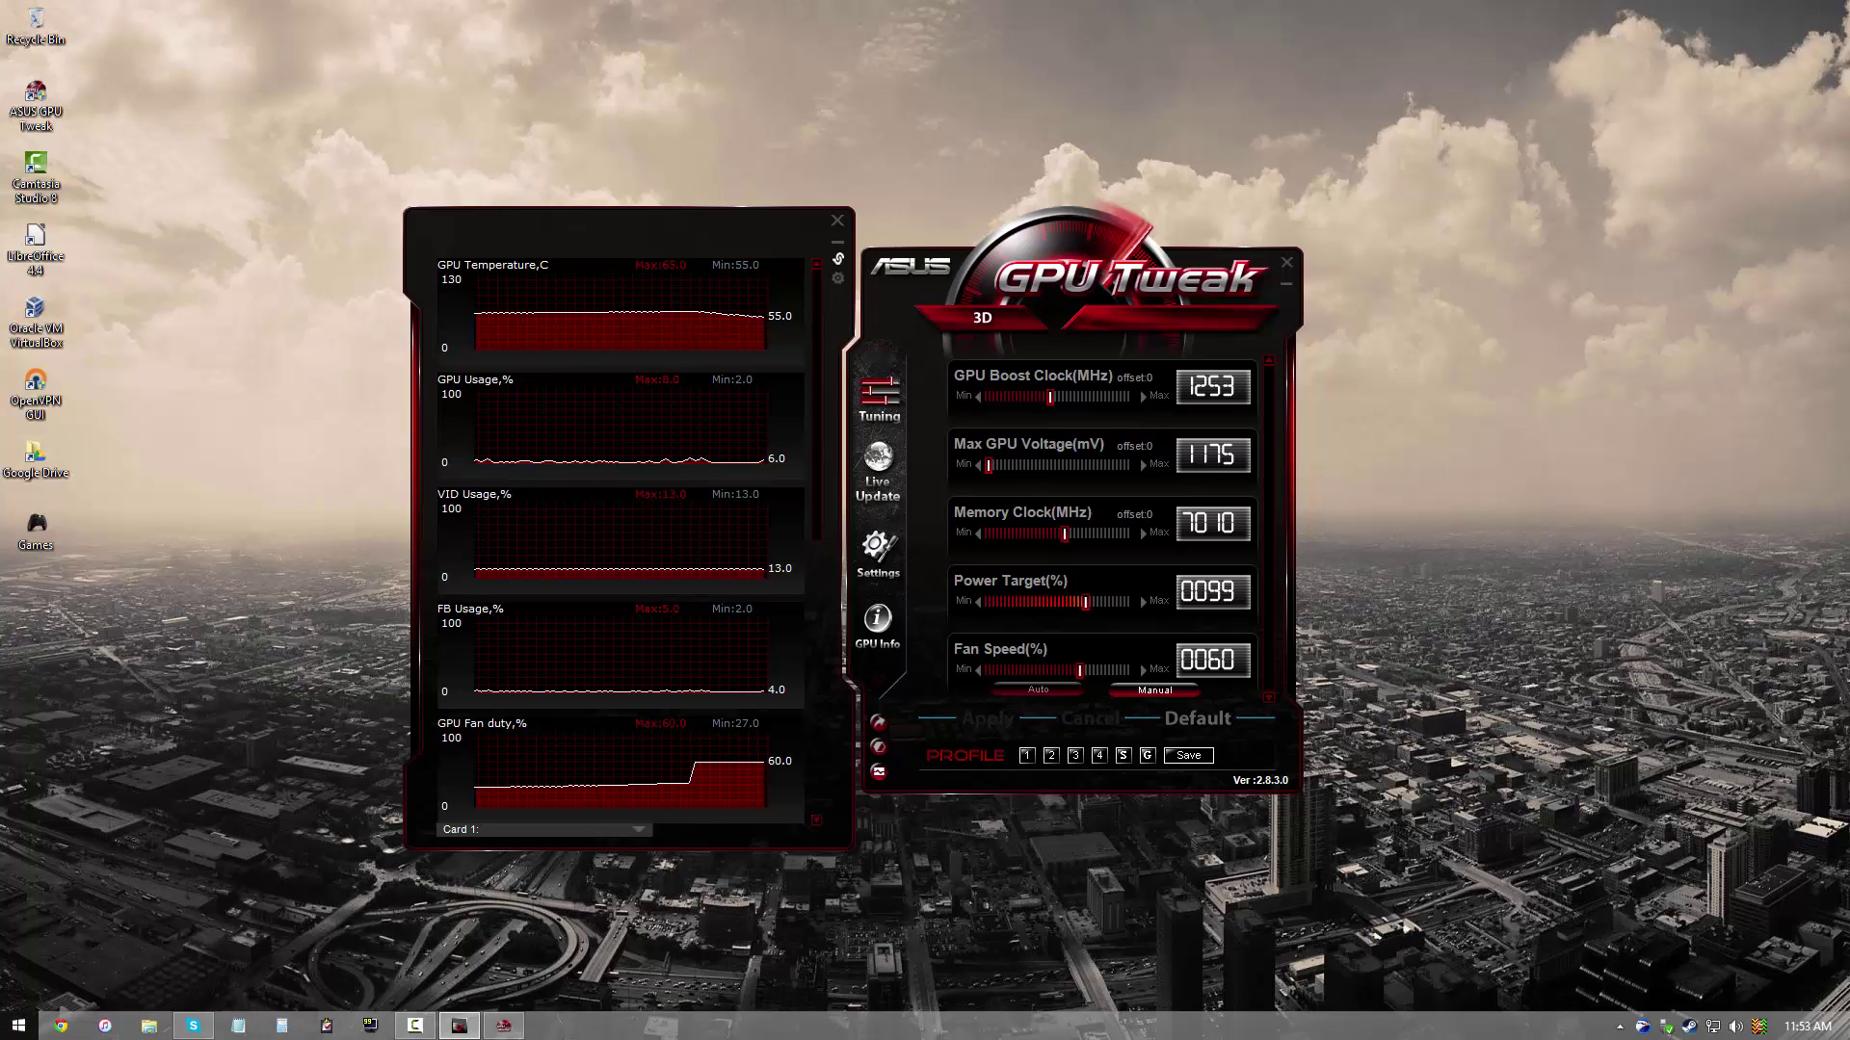
Step: Launch PassMark PerformanceTest by searching 'per' from the Start screen
key(super)
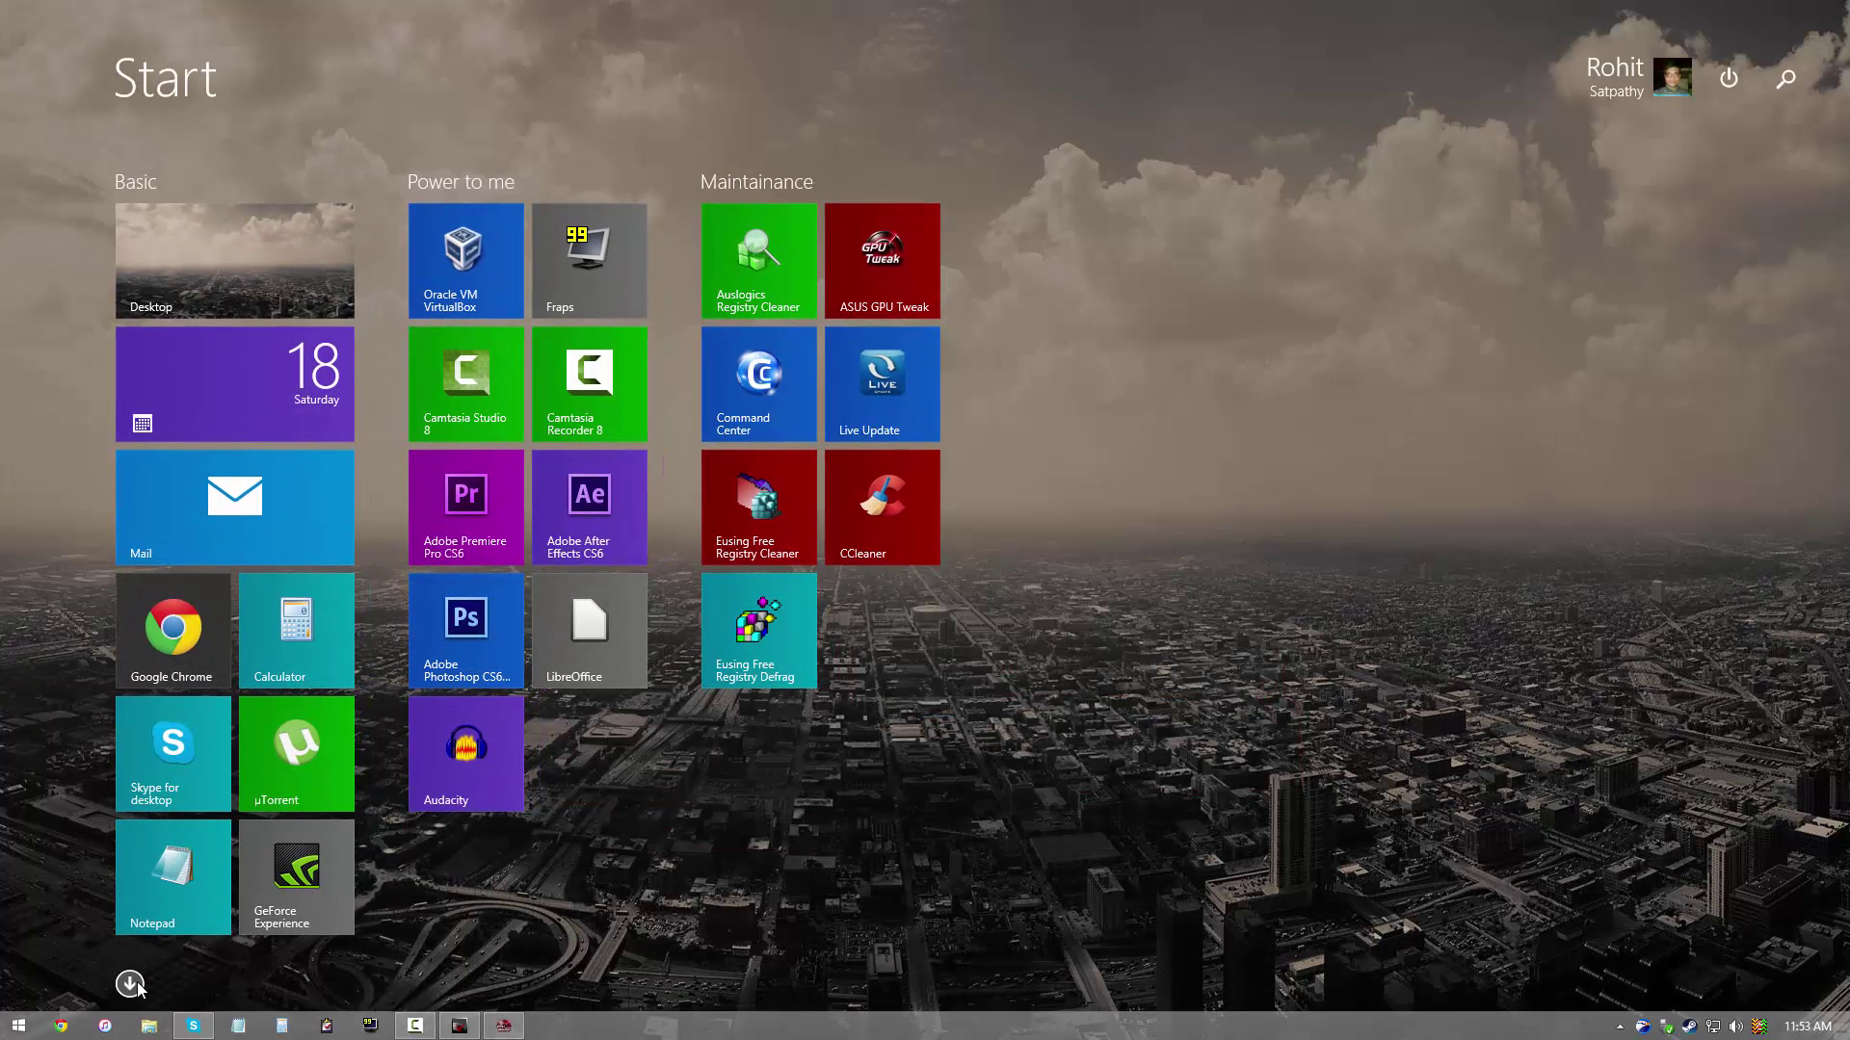
text(performanceTest)
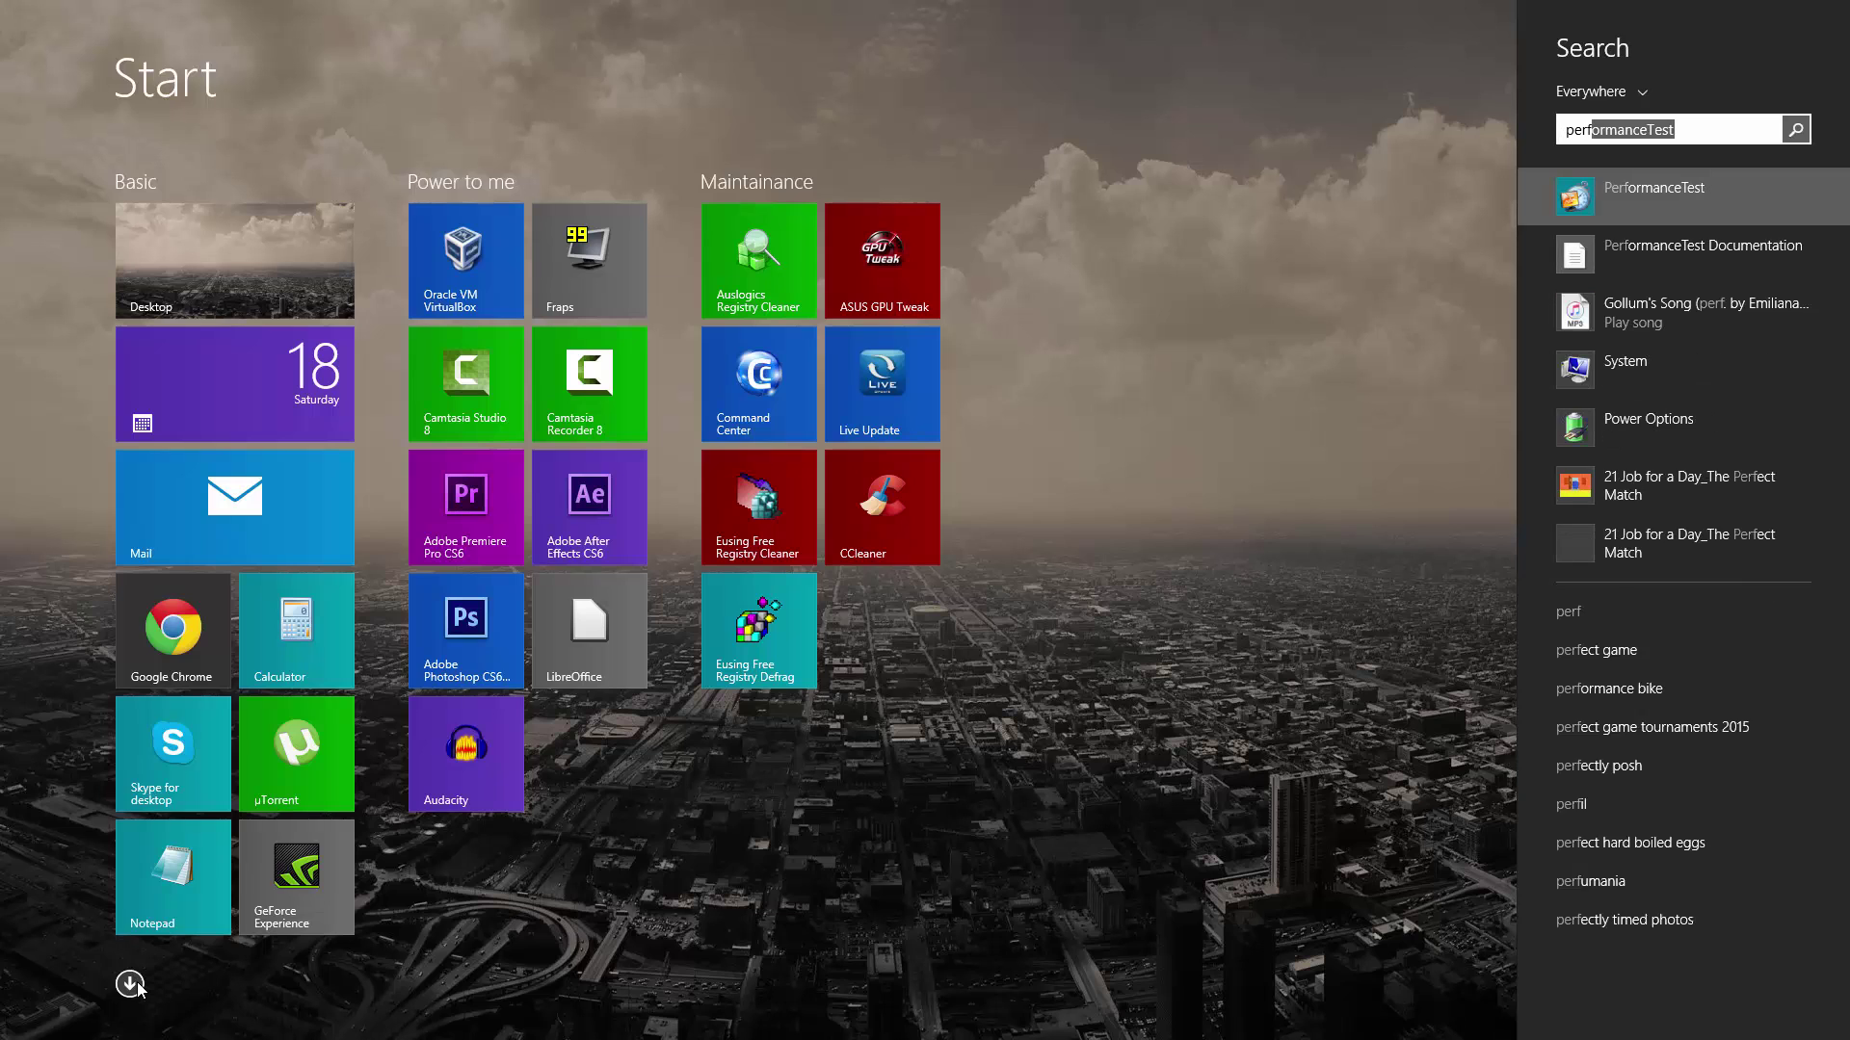
key(super)
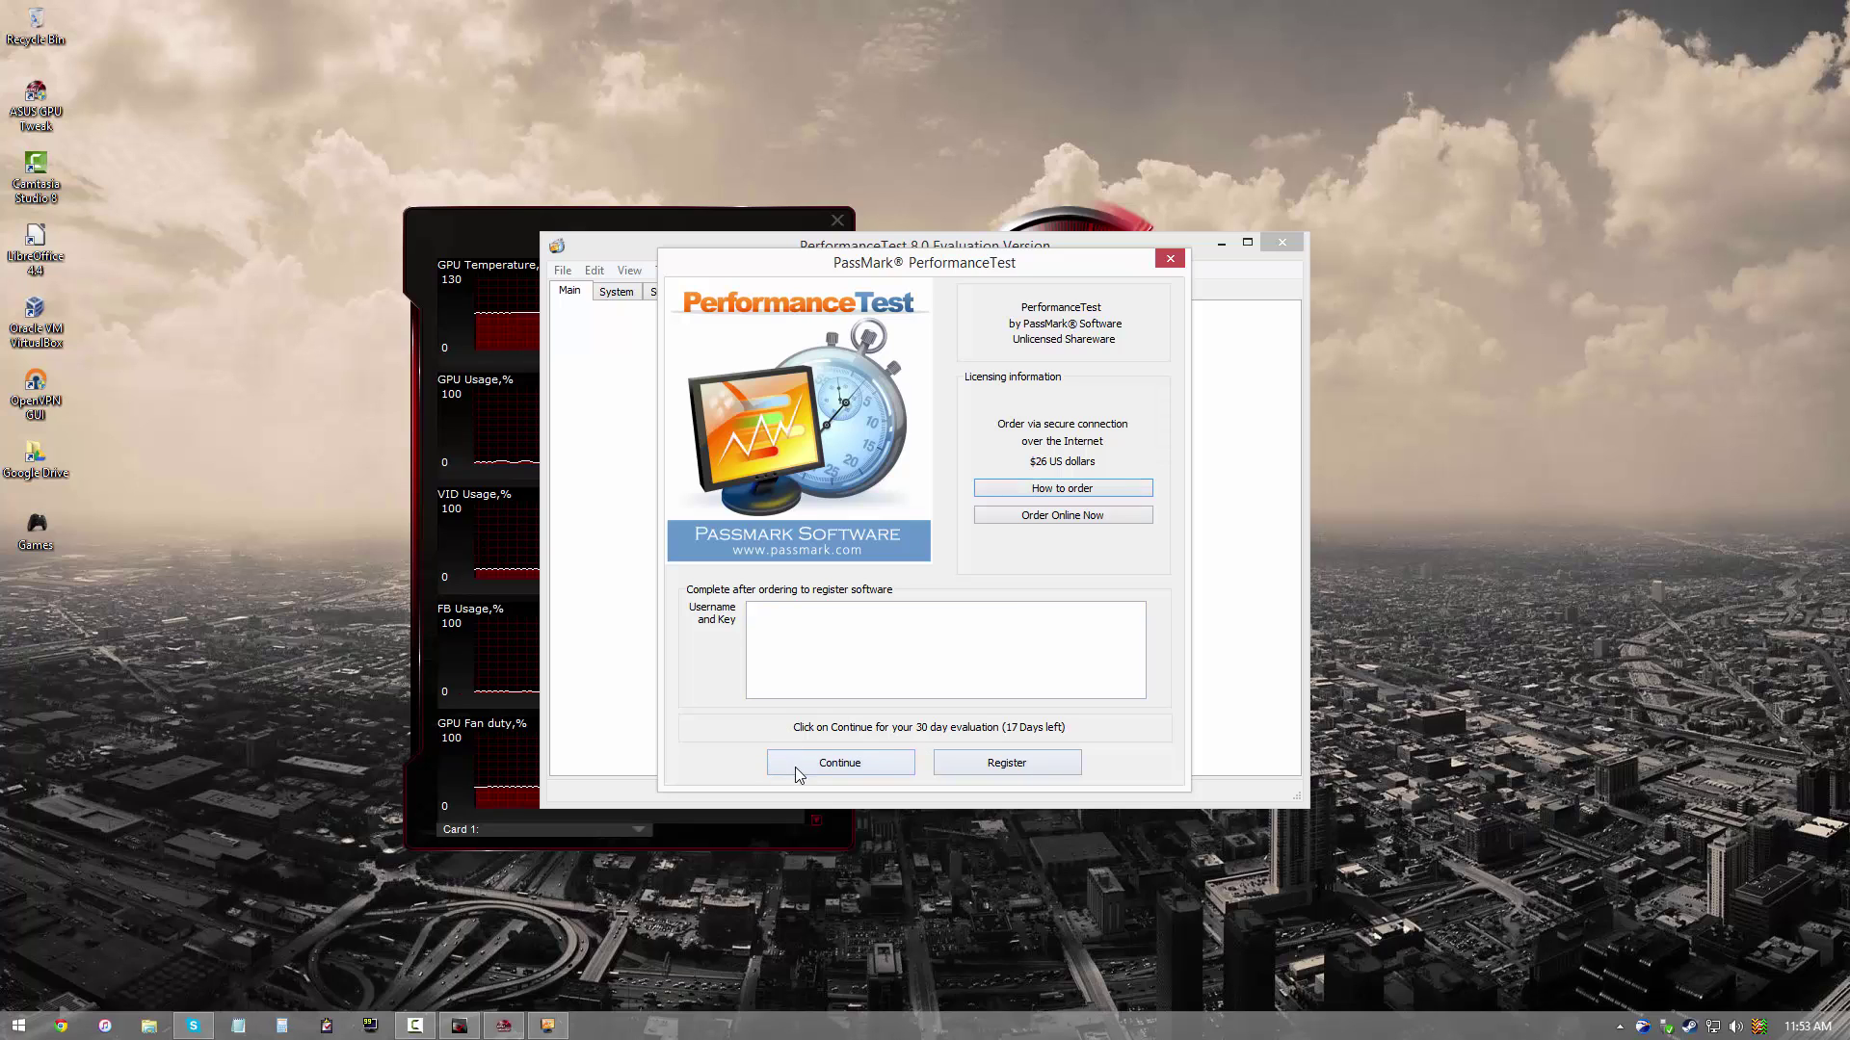
Step: Continue the 30-day evaluation, view the System info page, and minimize PerformanceTest
click(794, 767)
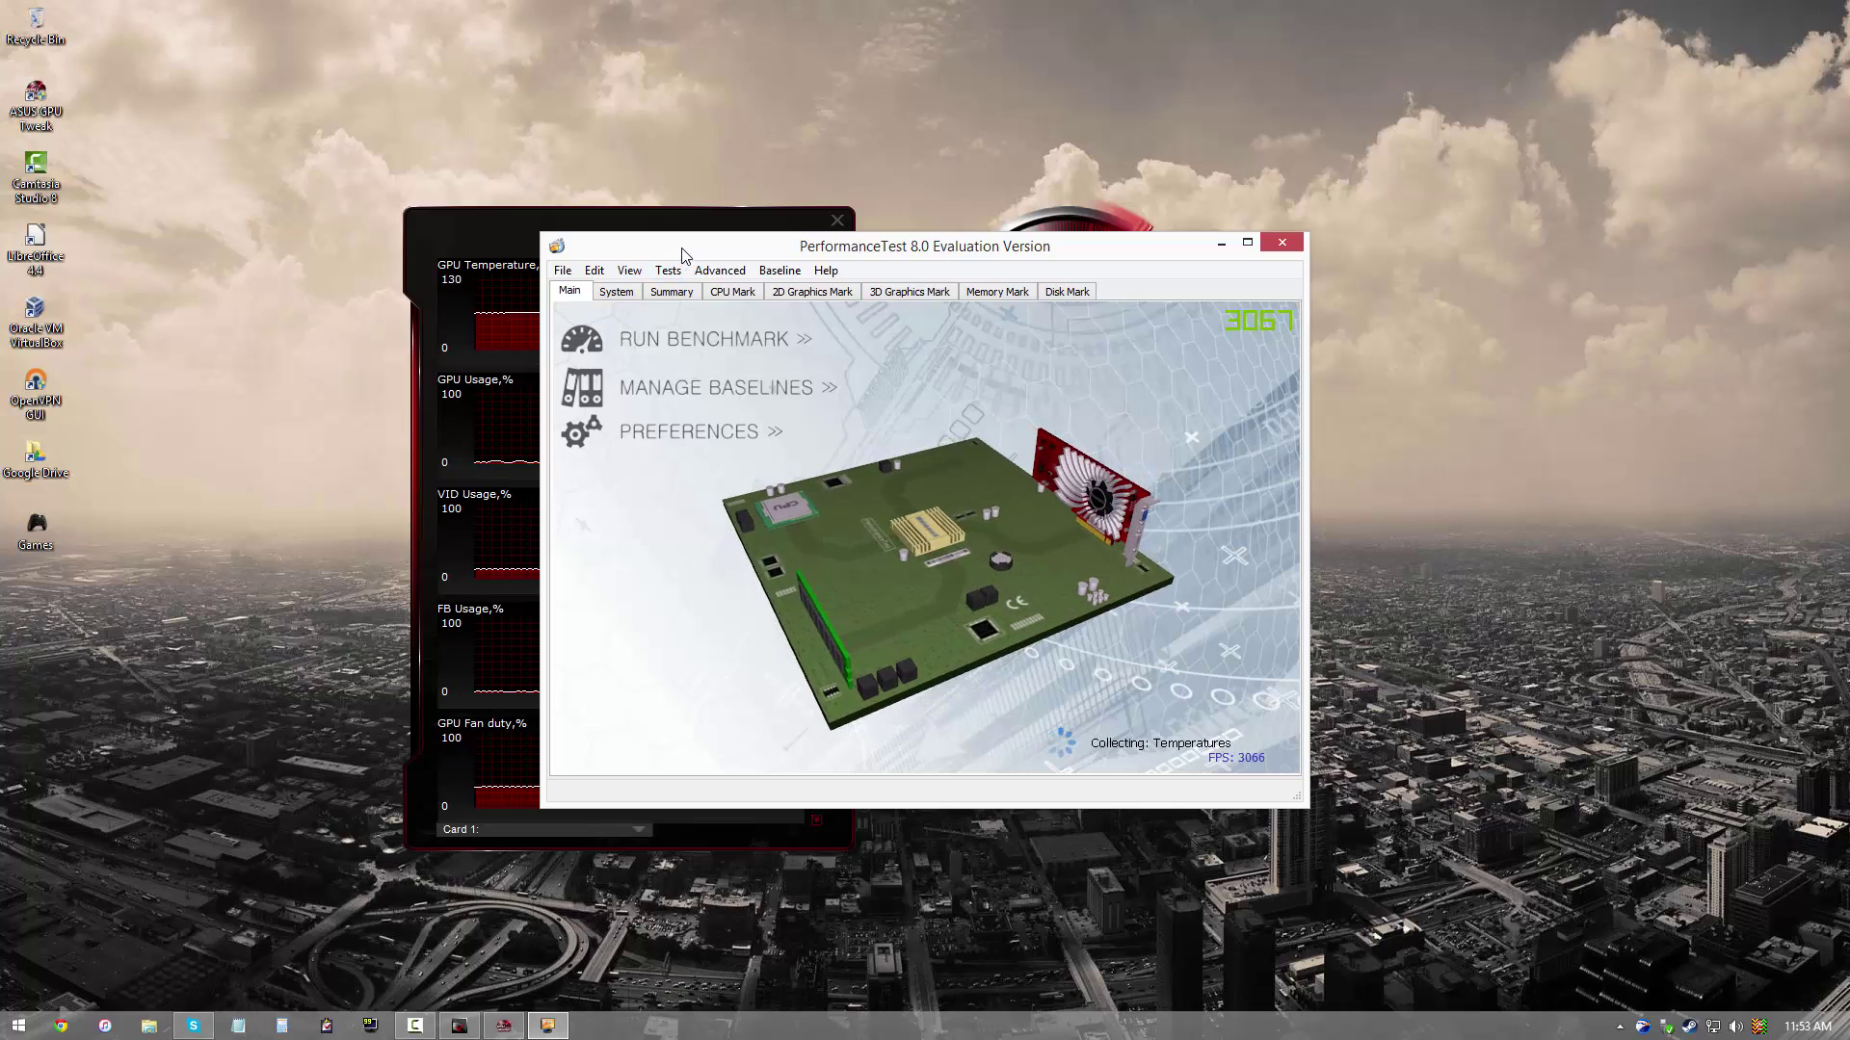
click(631, 299)
click(1220, 243)
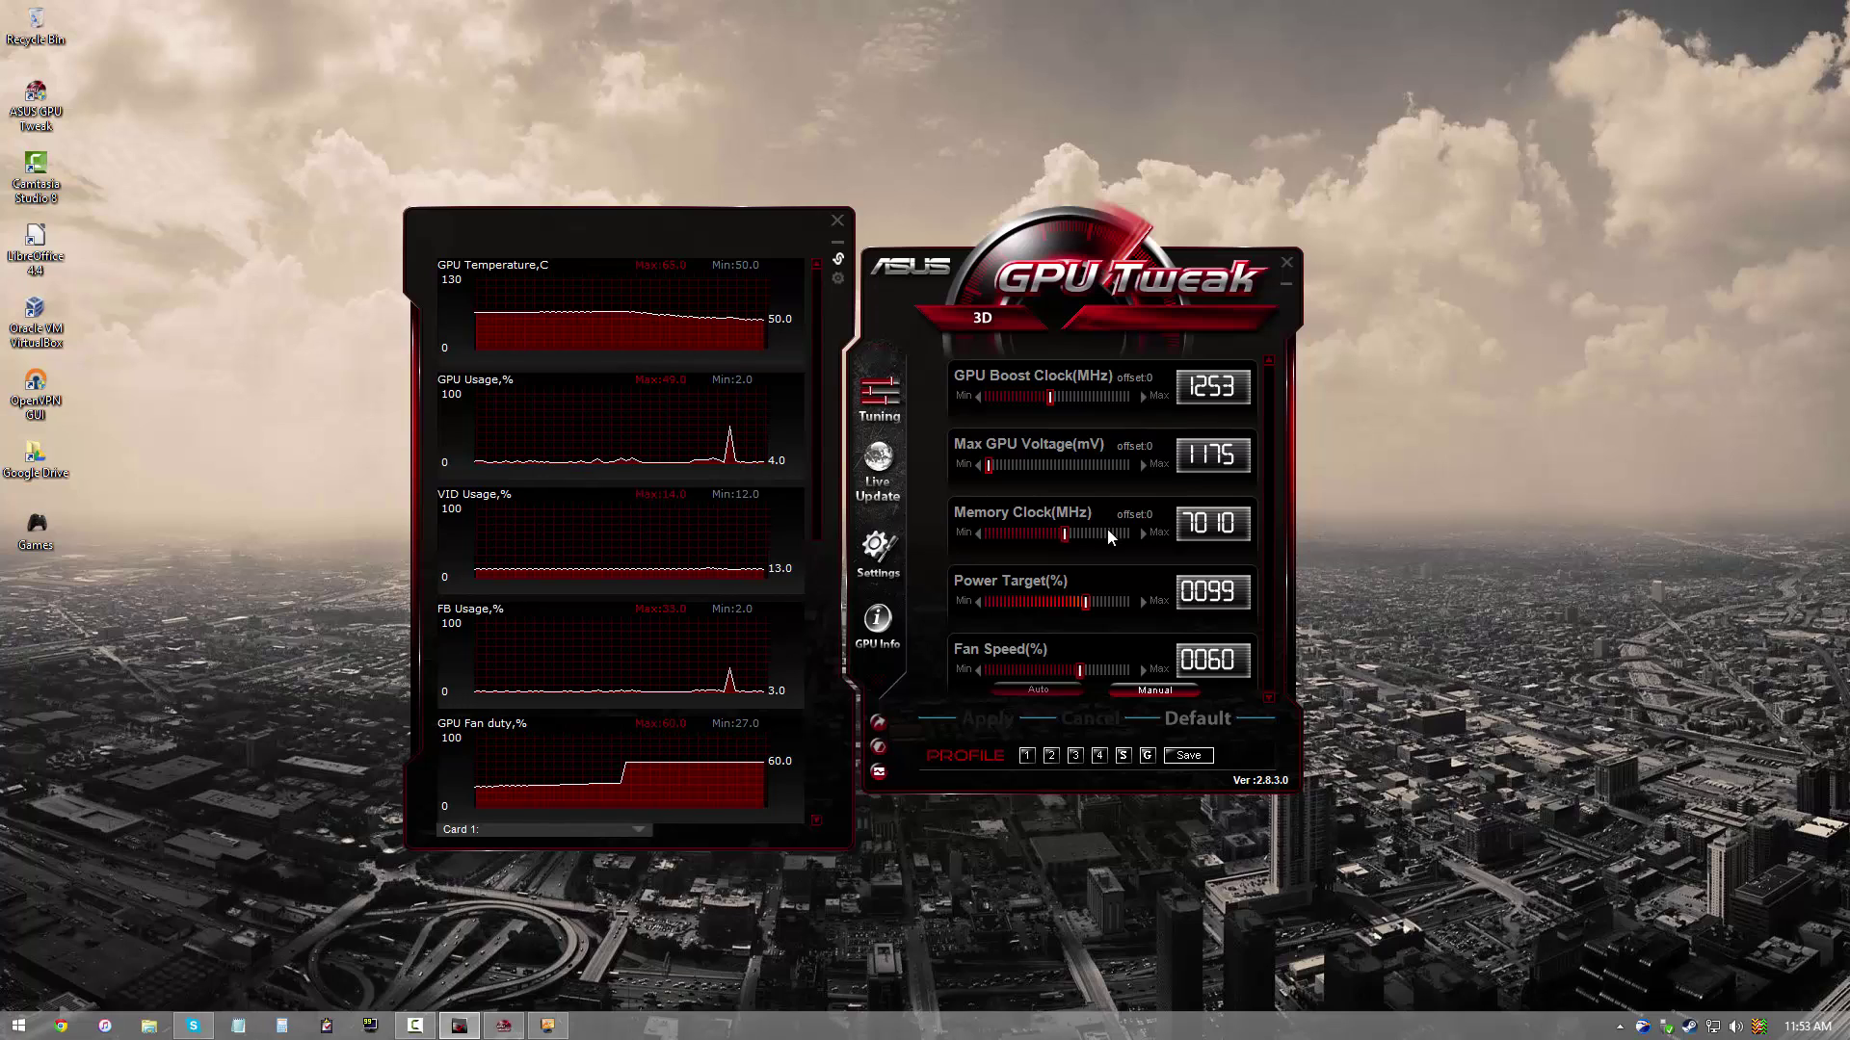
Step: Restore GPU Tweak defaults so Power Target reads 100% and the fan returns to Auto
click(1183, 720)
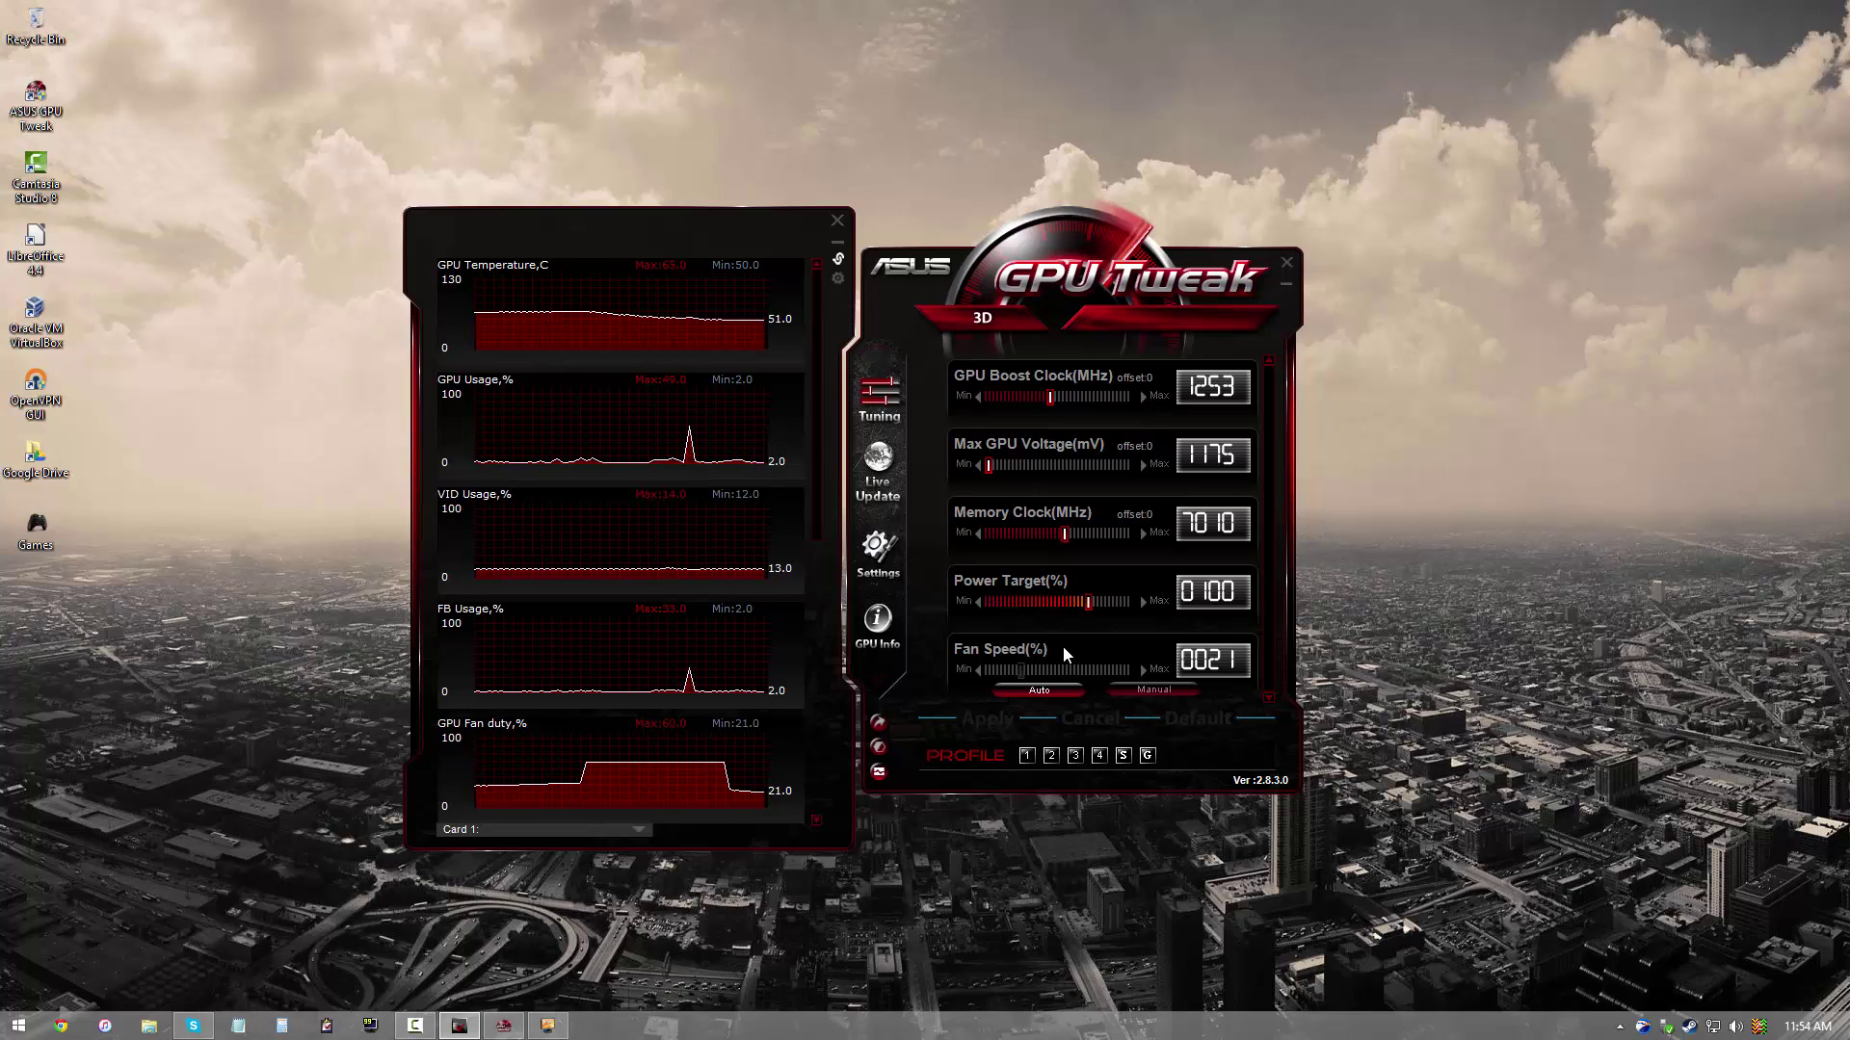
mouse_move(742, 463)
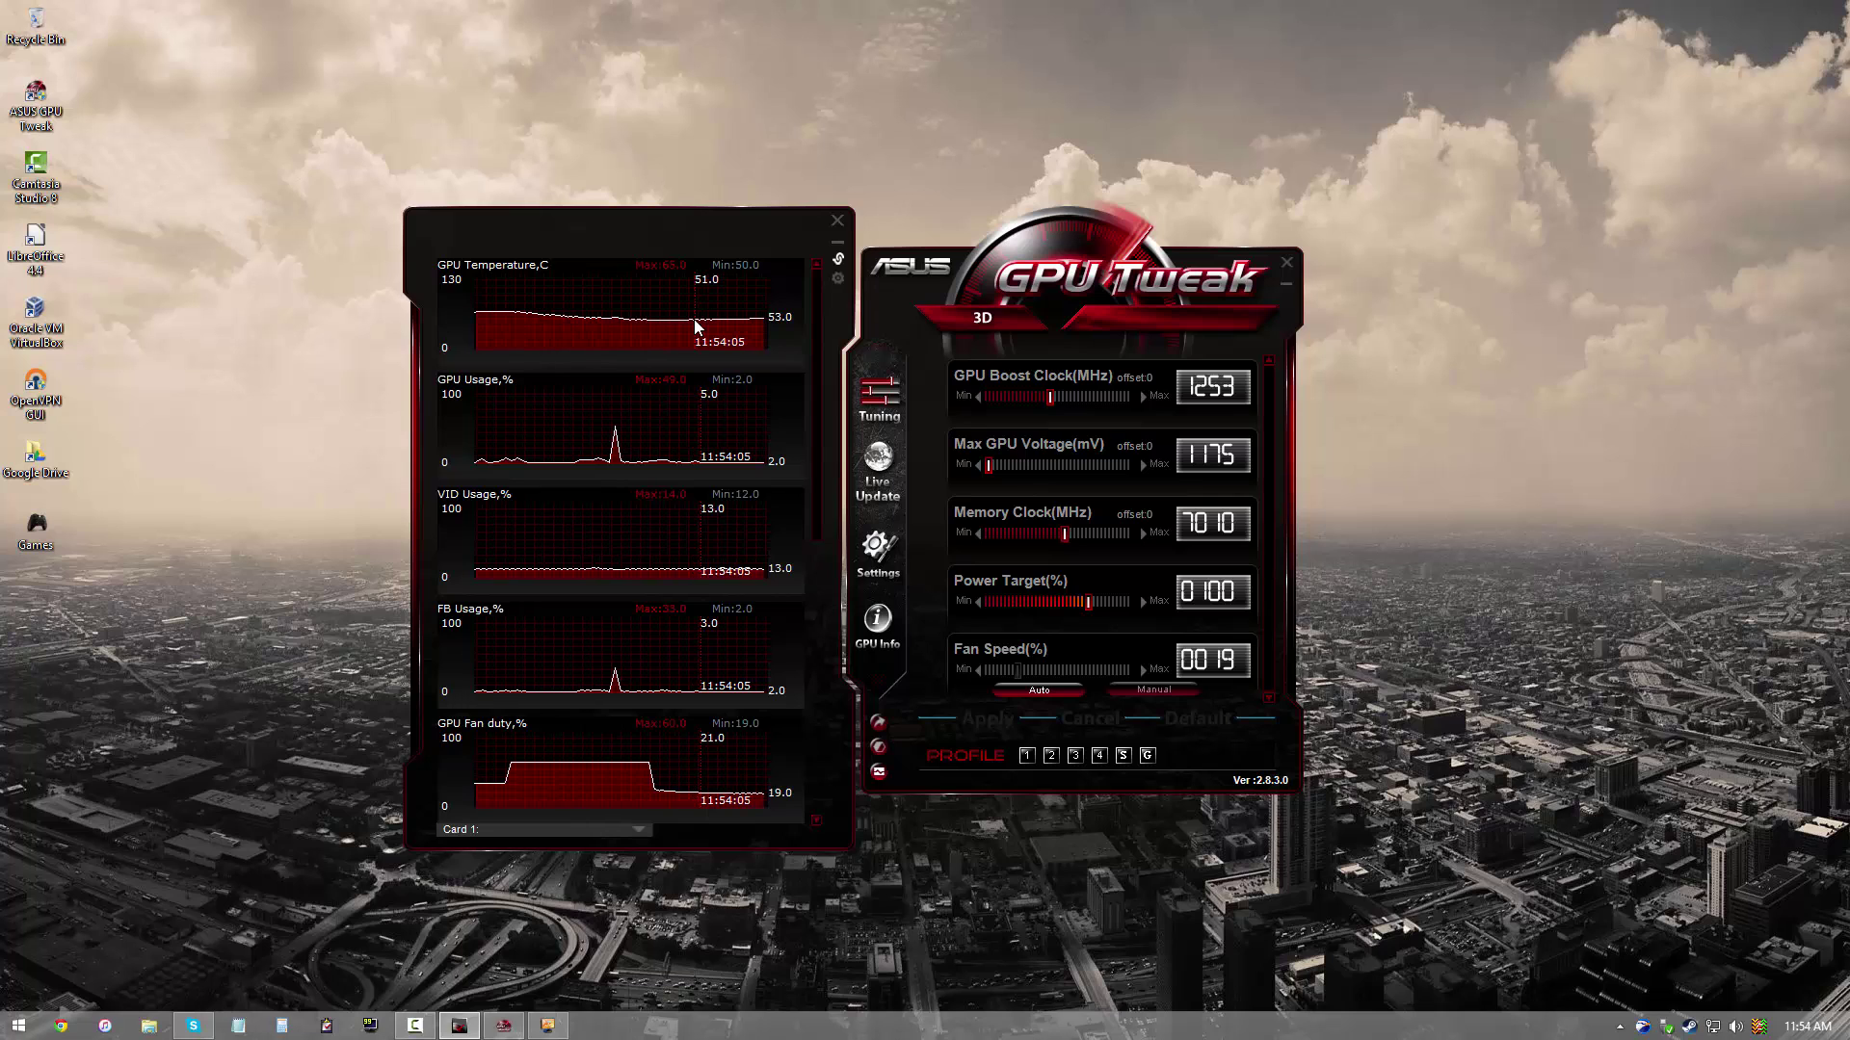
Step: Check PerformanceTest's baseline 3D Graphics Mark of 8941, minimize it, and nudge GPU Tweak's windows
click(546, 1027)
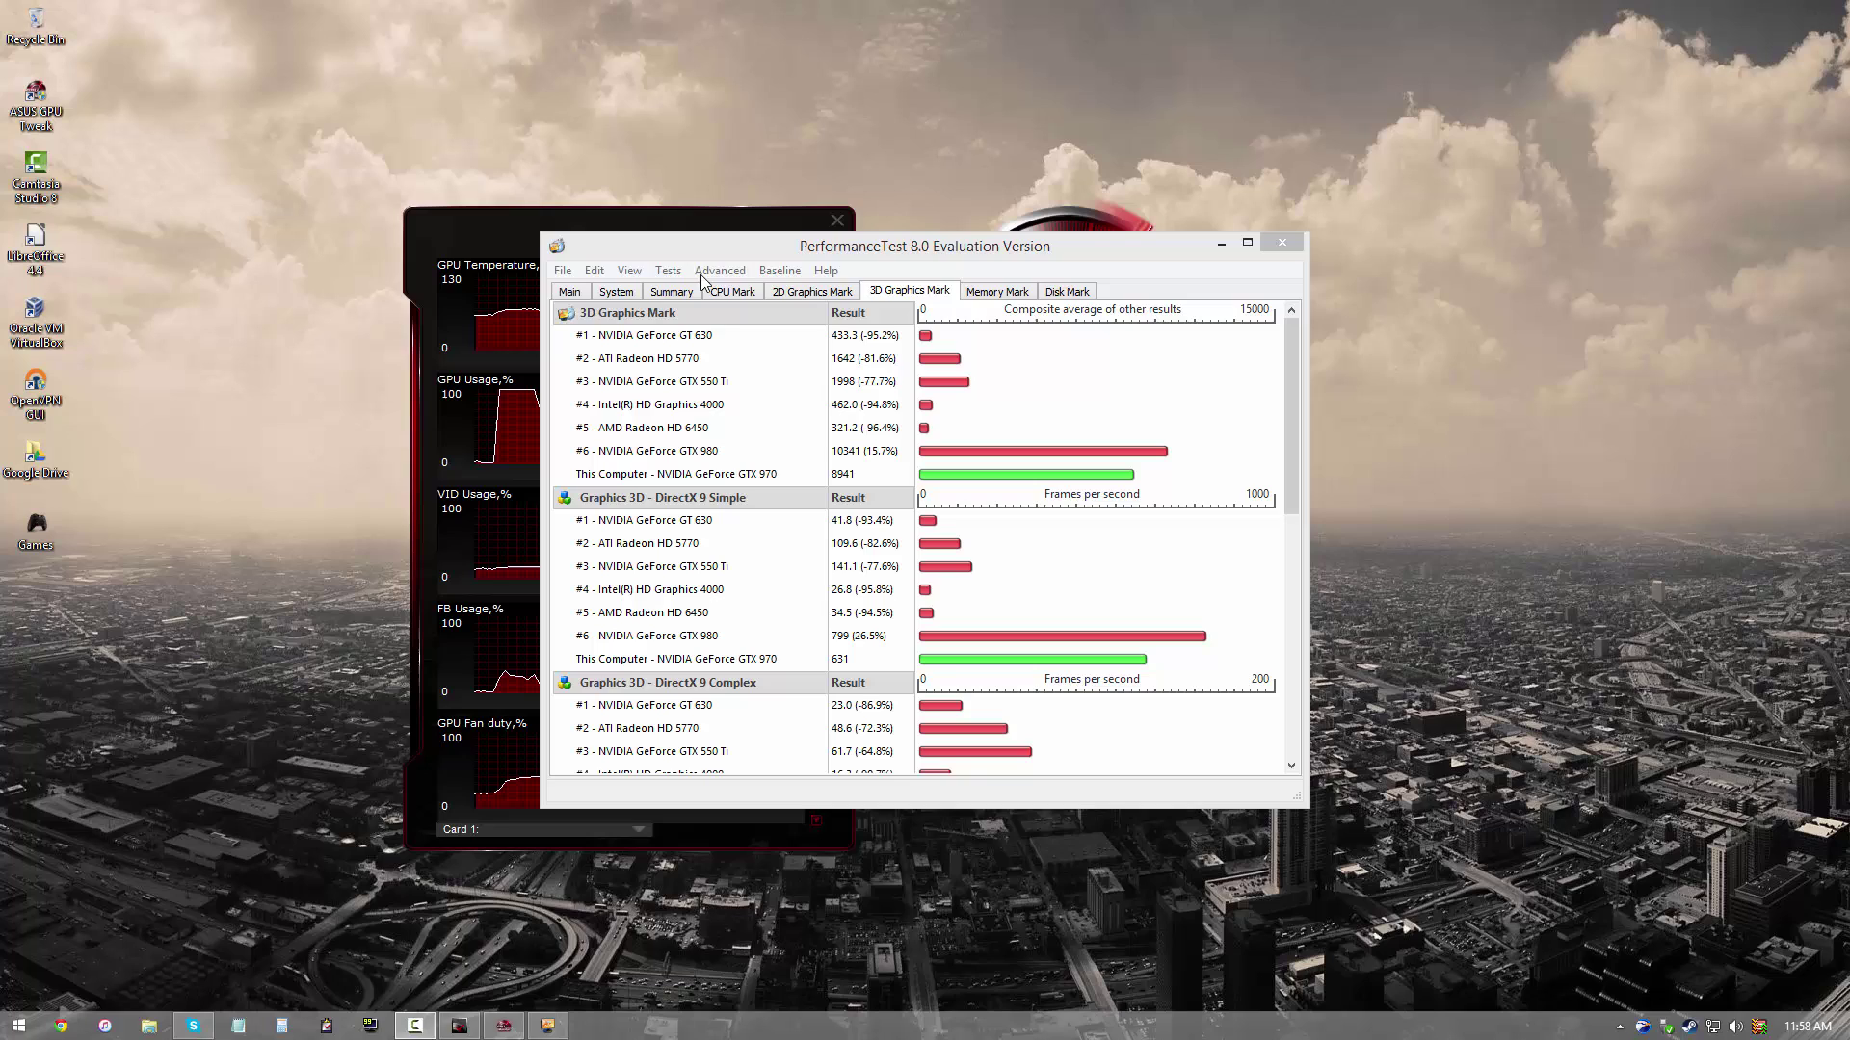
click(667, 271)
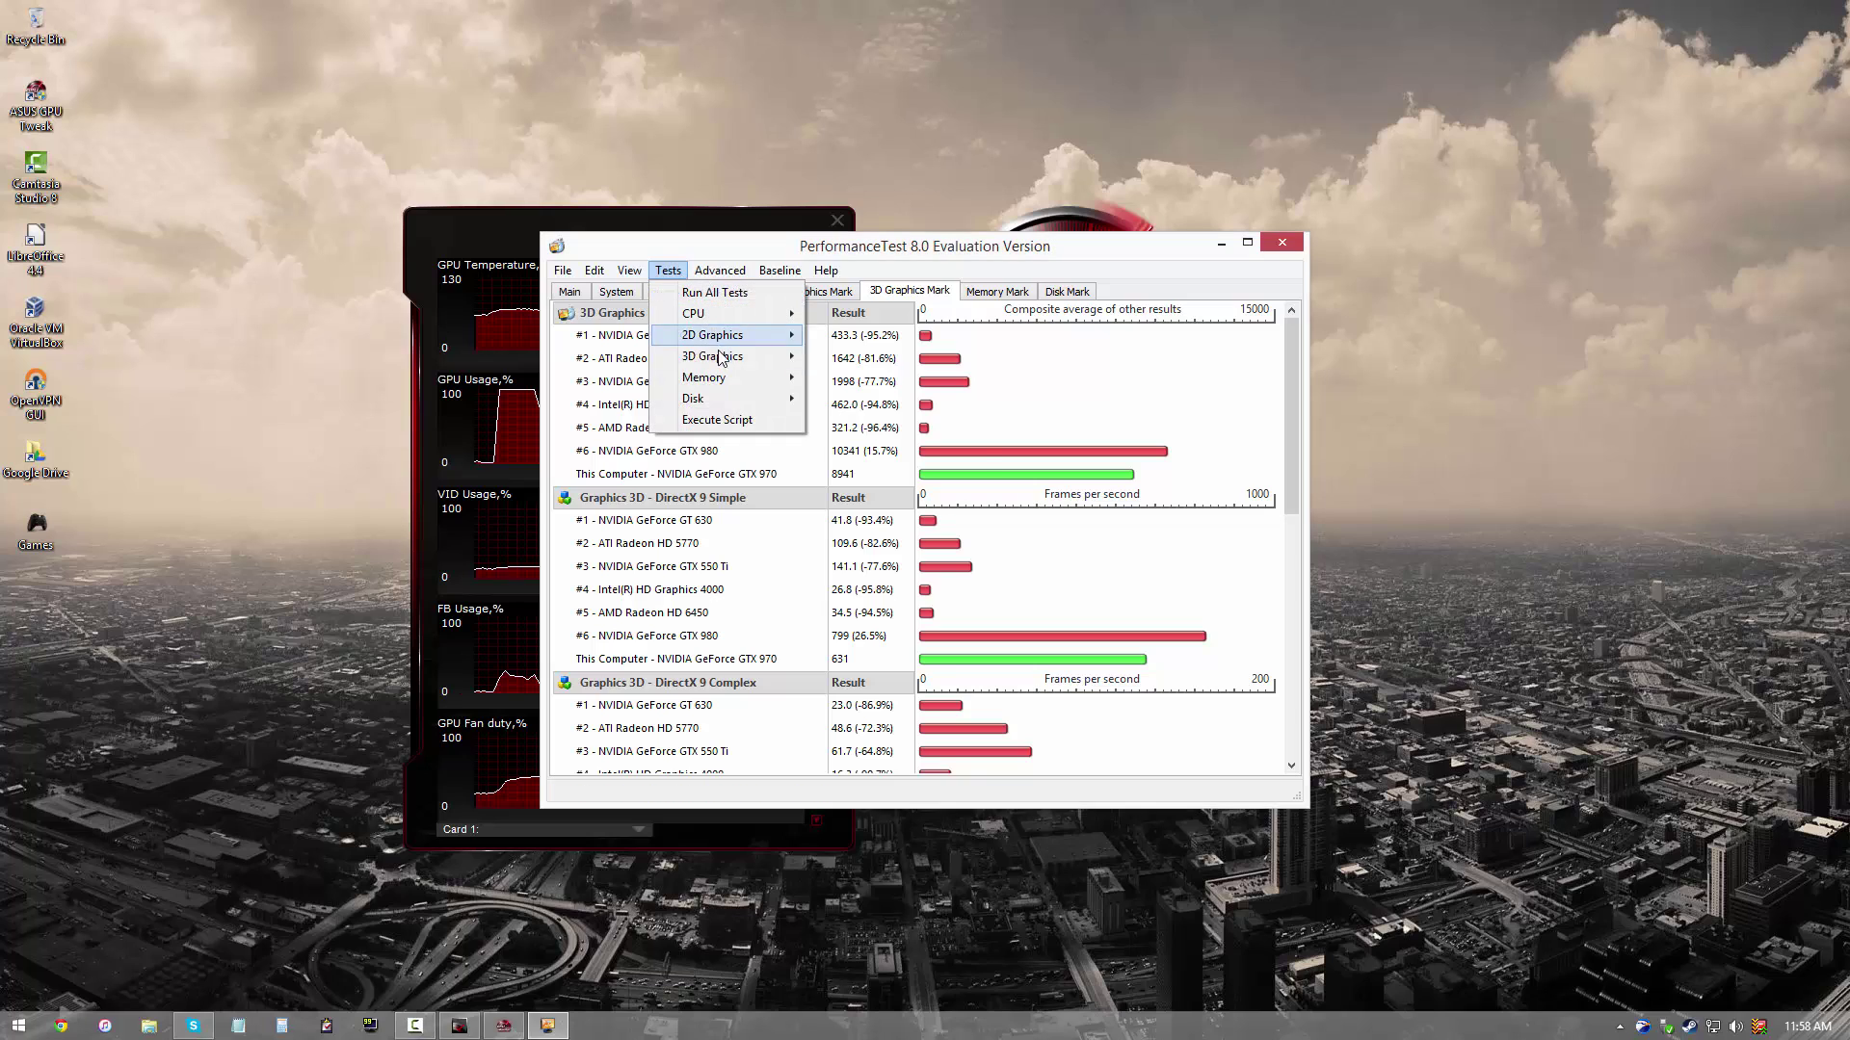
mouse_move(713, 356)
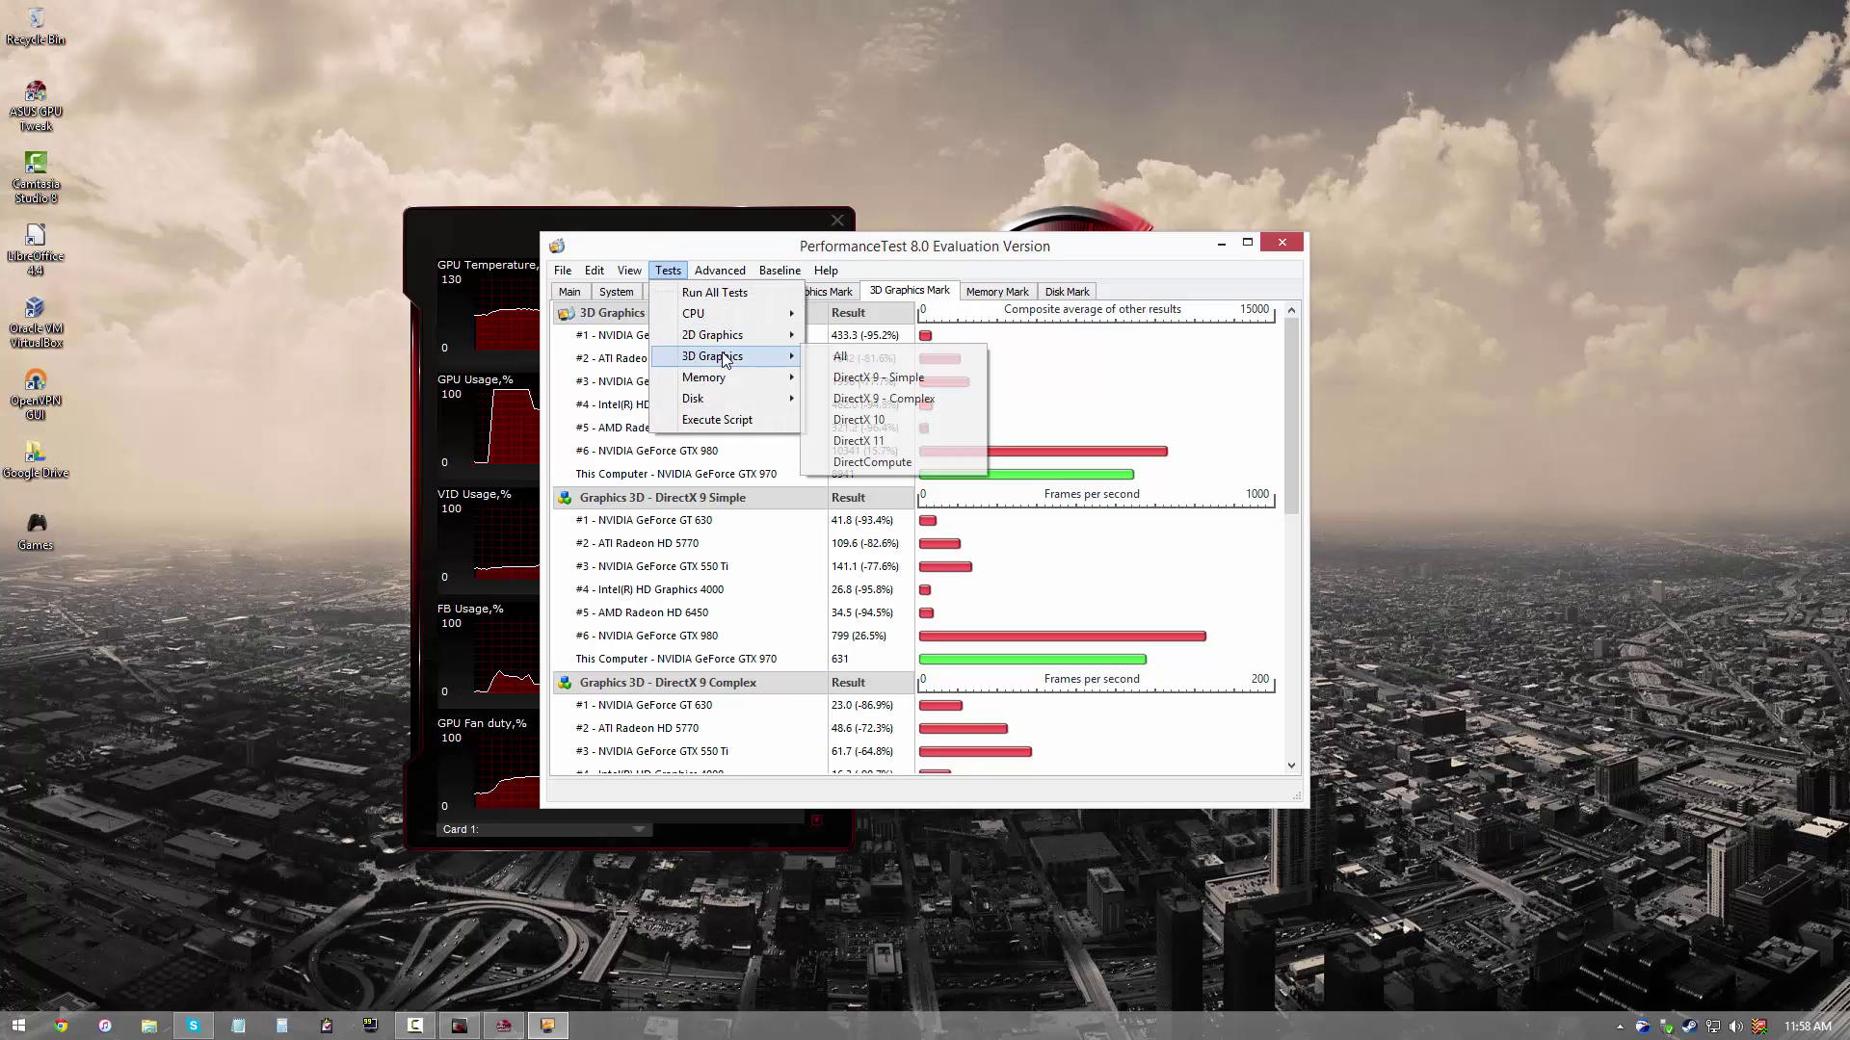
click(734, 477)
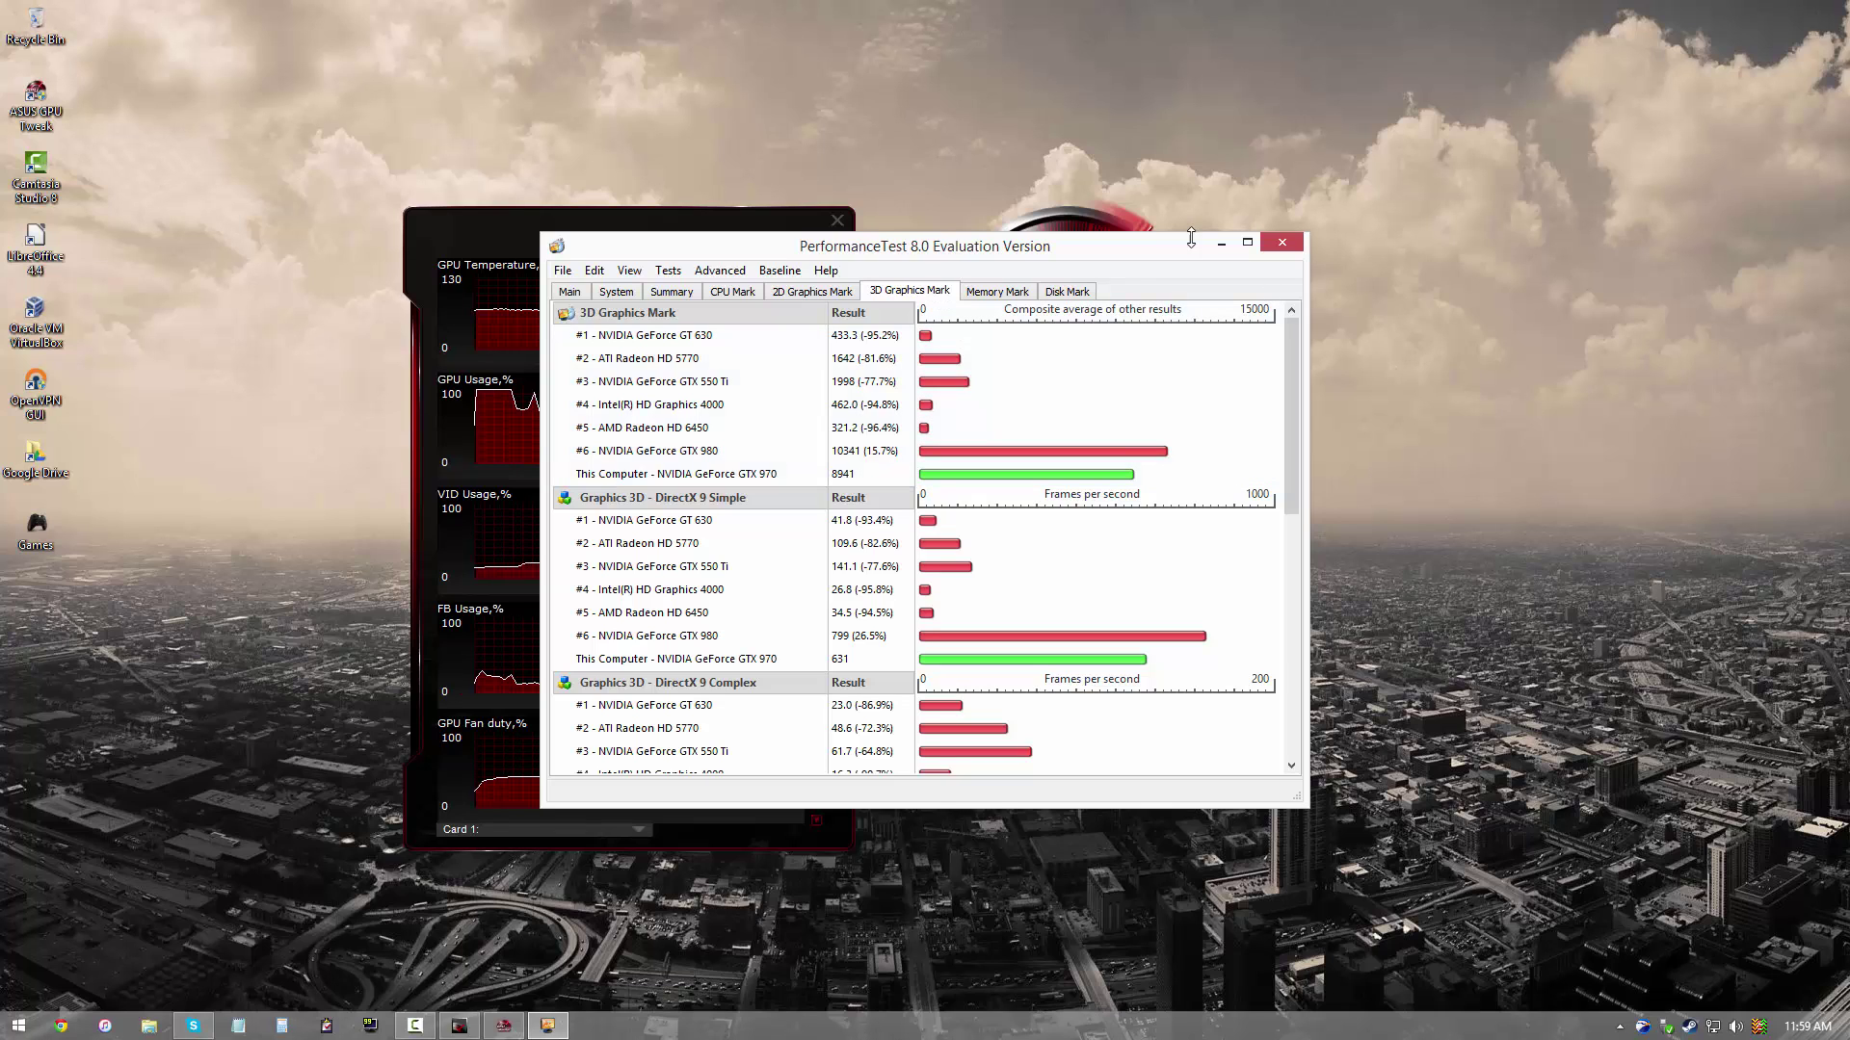
click(1220, 243)
drag(1090, 289, 1113, 282)
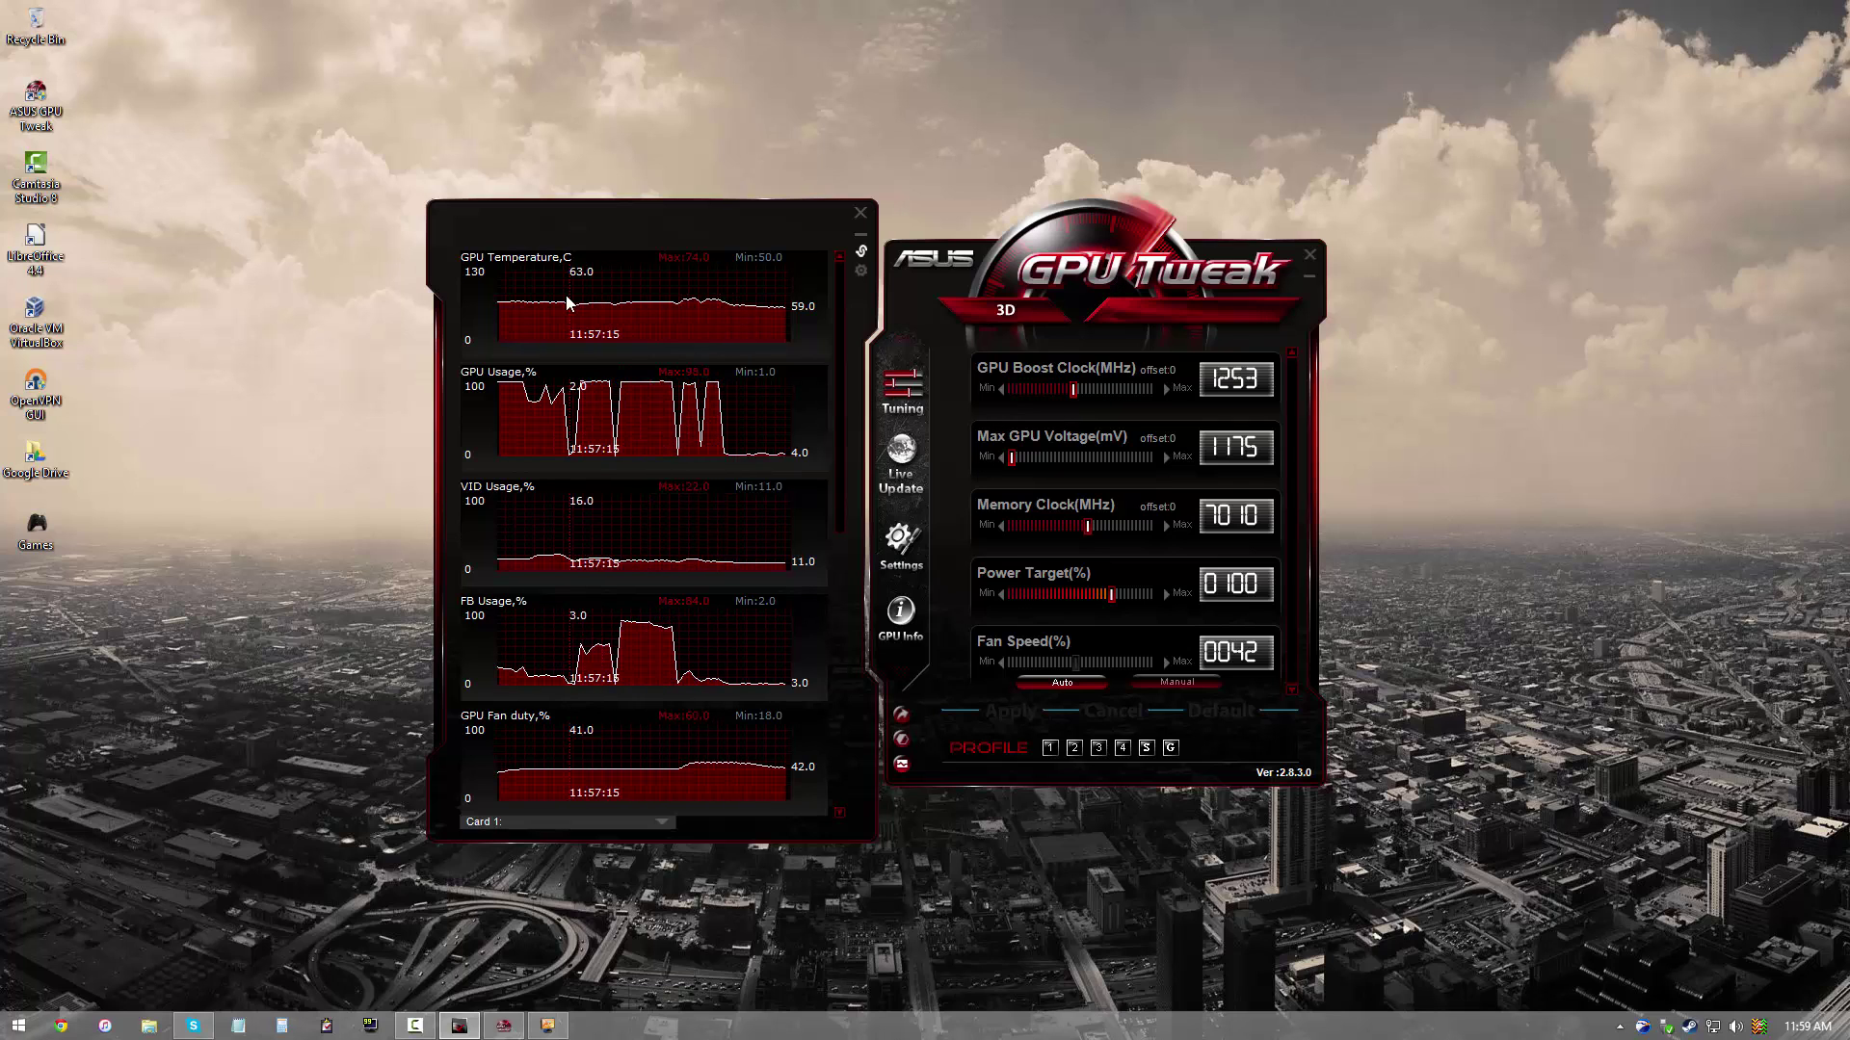
mouse_move(549, 301)
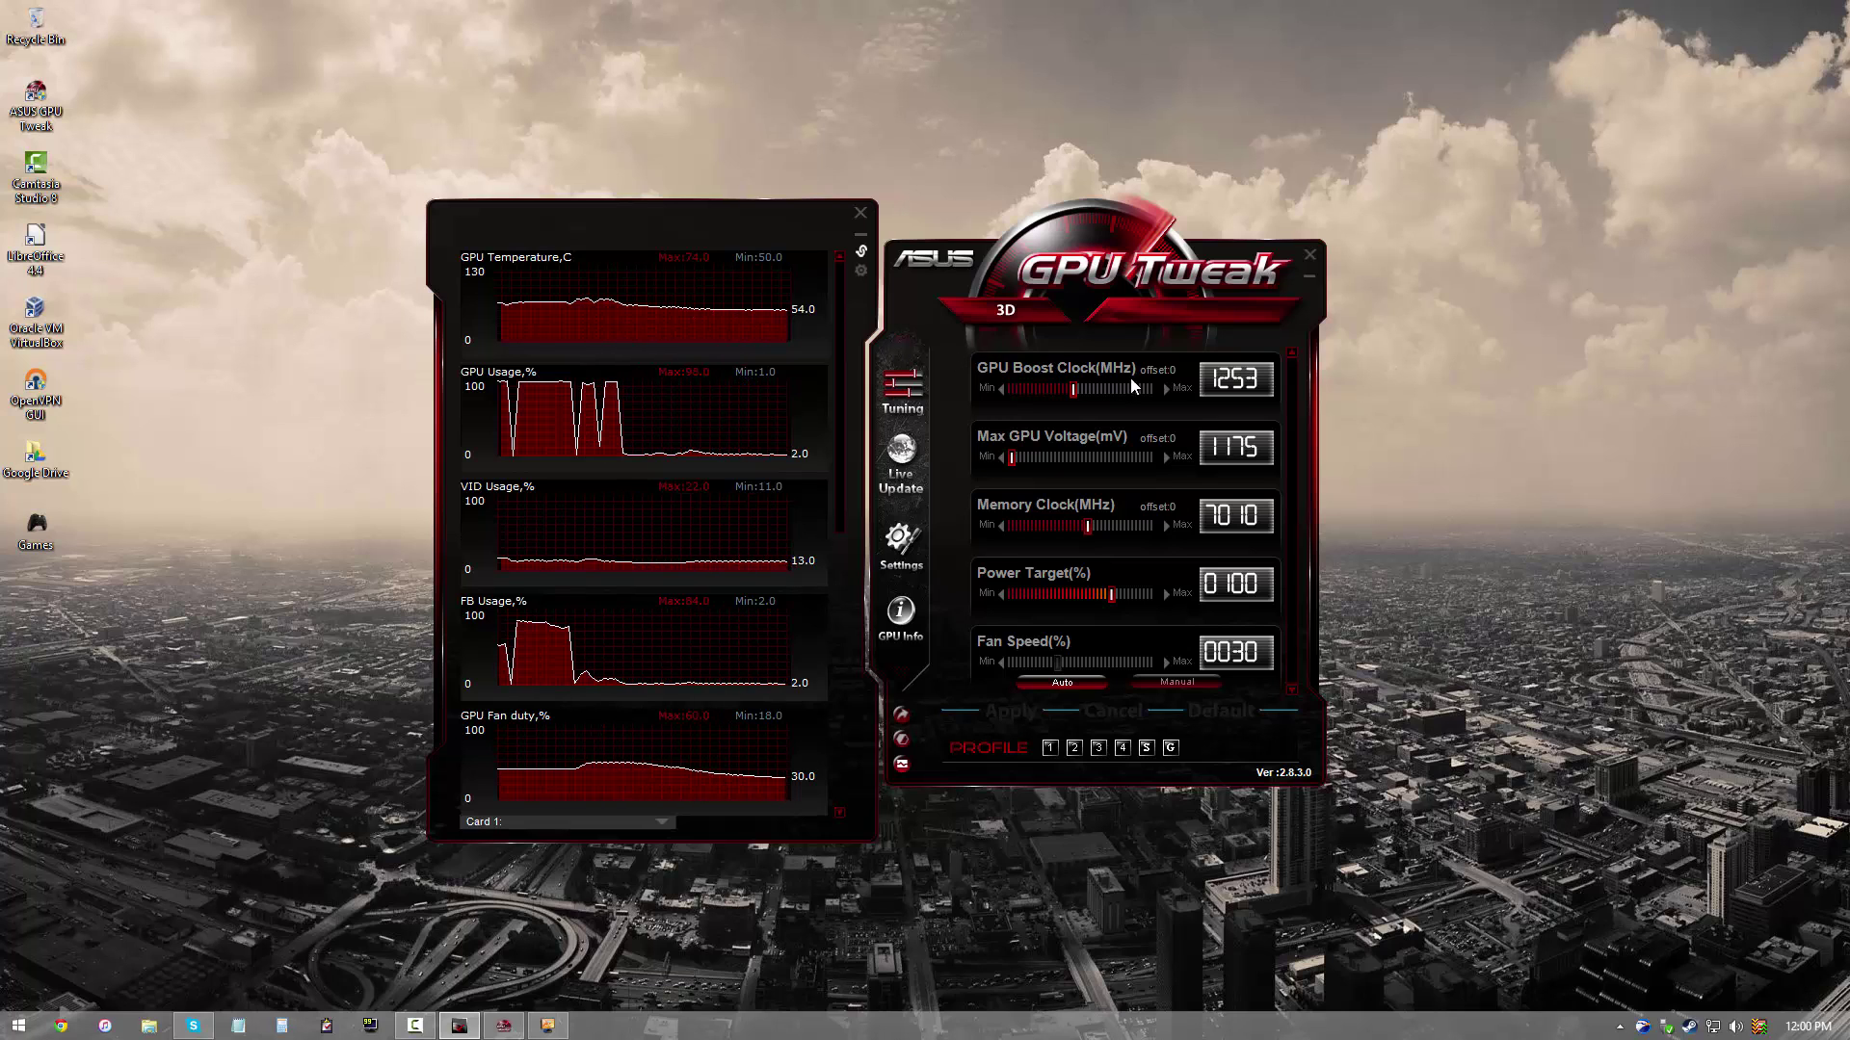
Step: Set boost clock 1355 MHz, memory 7510 MHz, power target 110%, manual fan 60%, and apply
click(1202, 384)
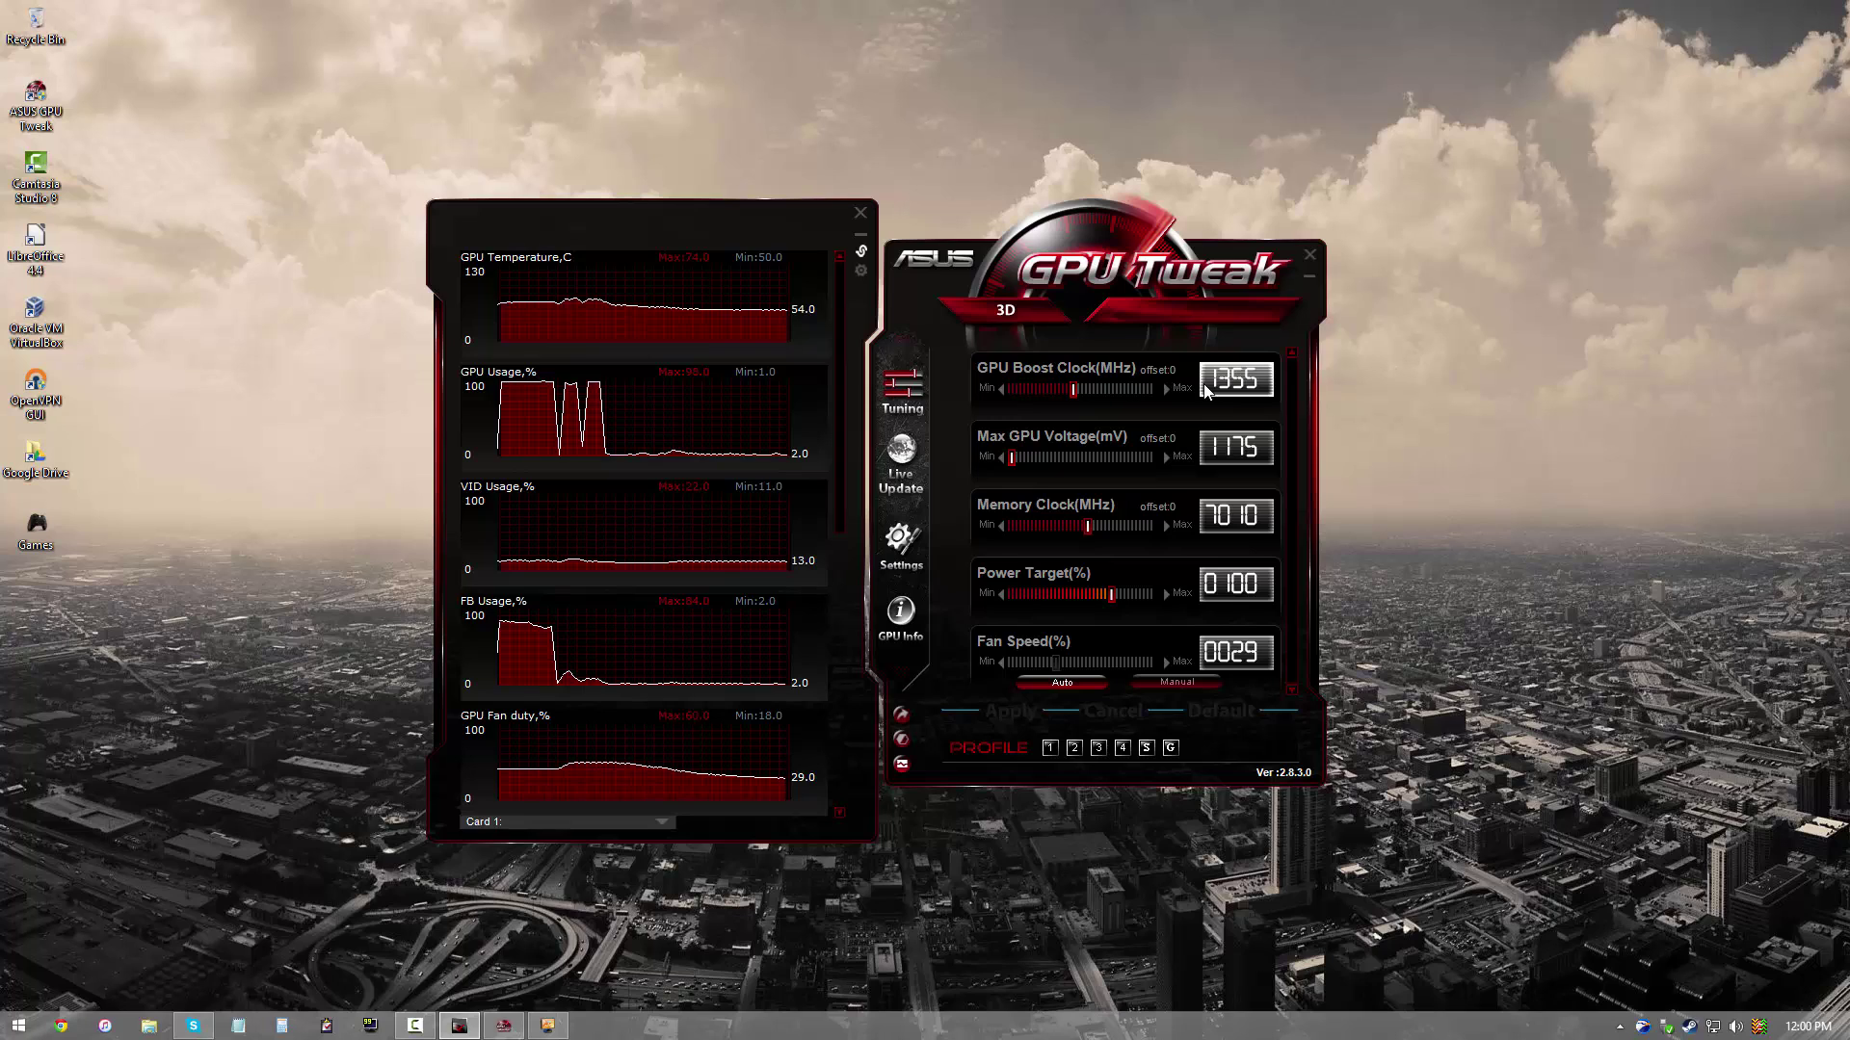
text(1355)
key(Return)
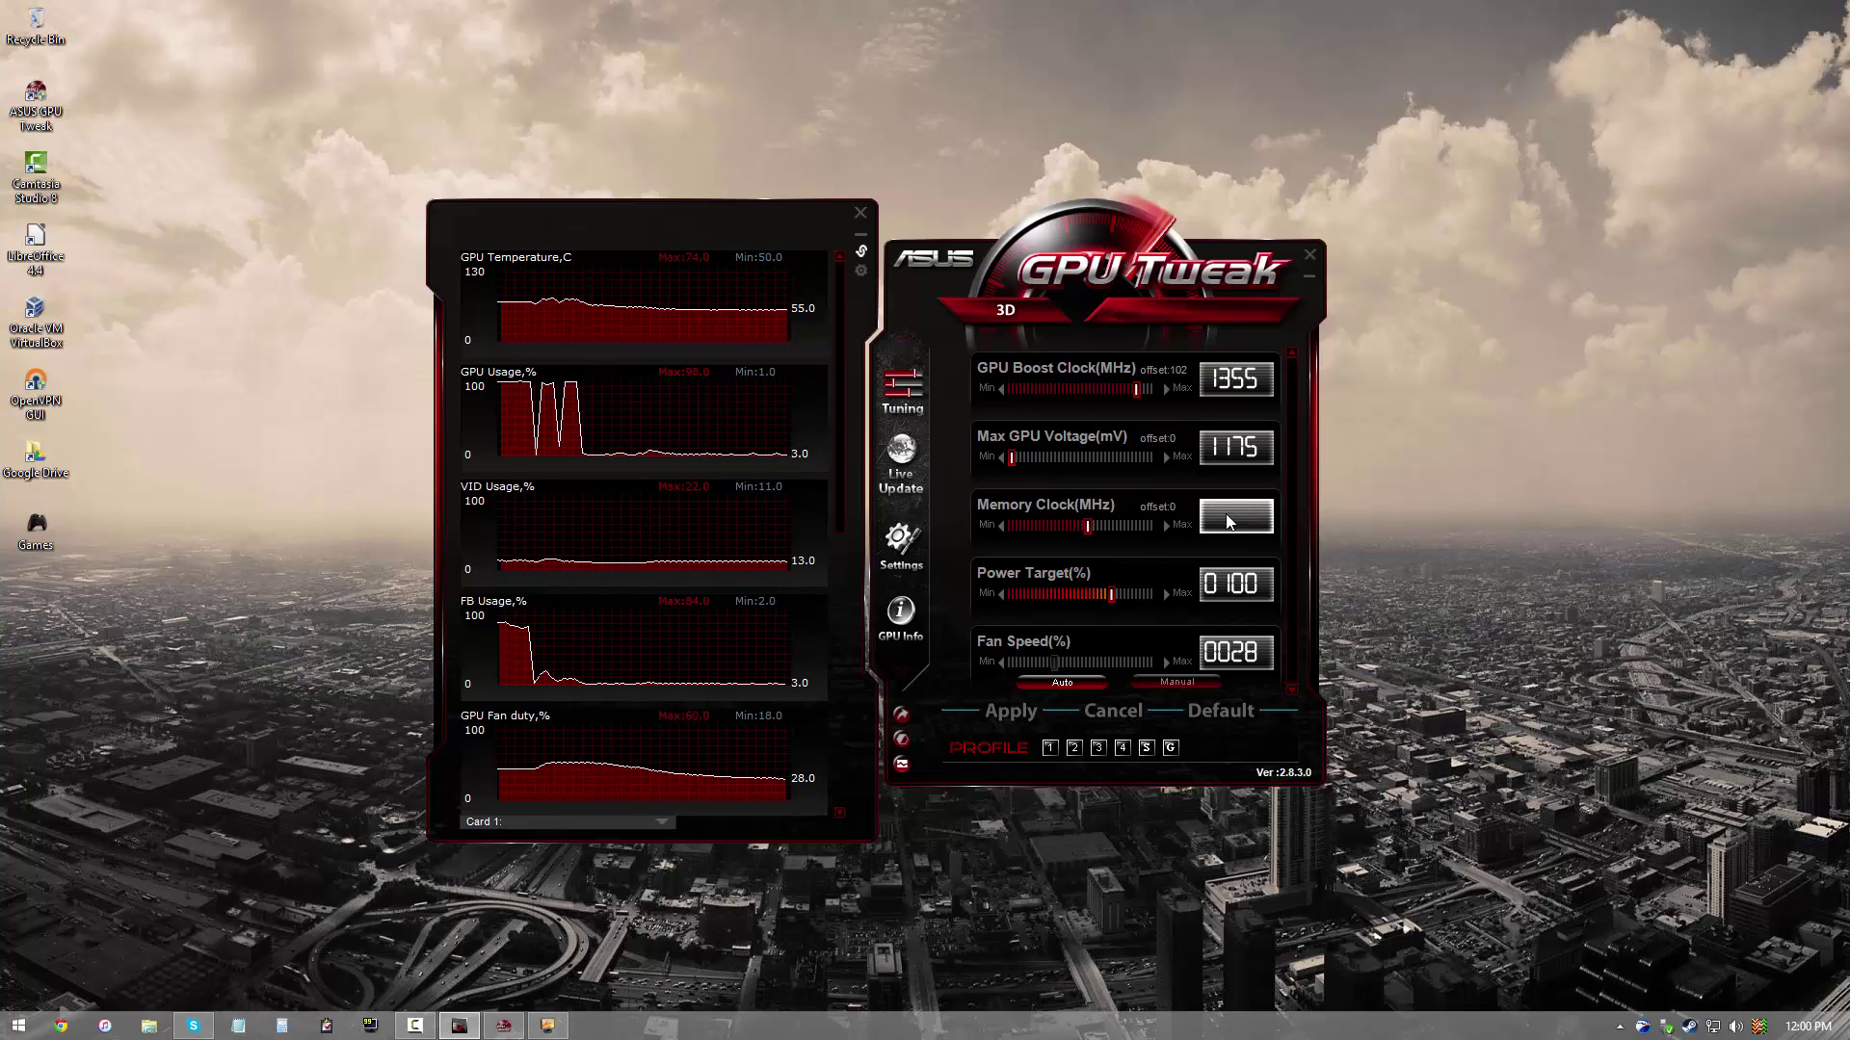
text(1)
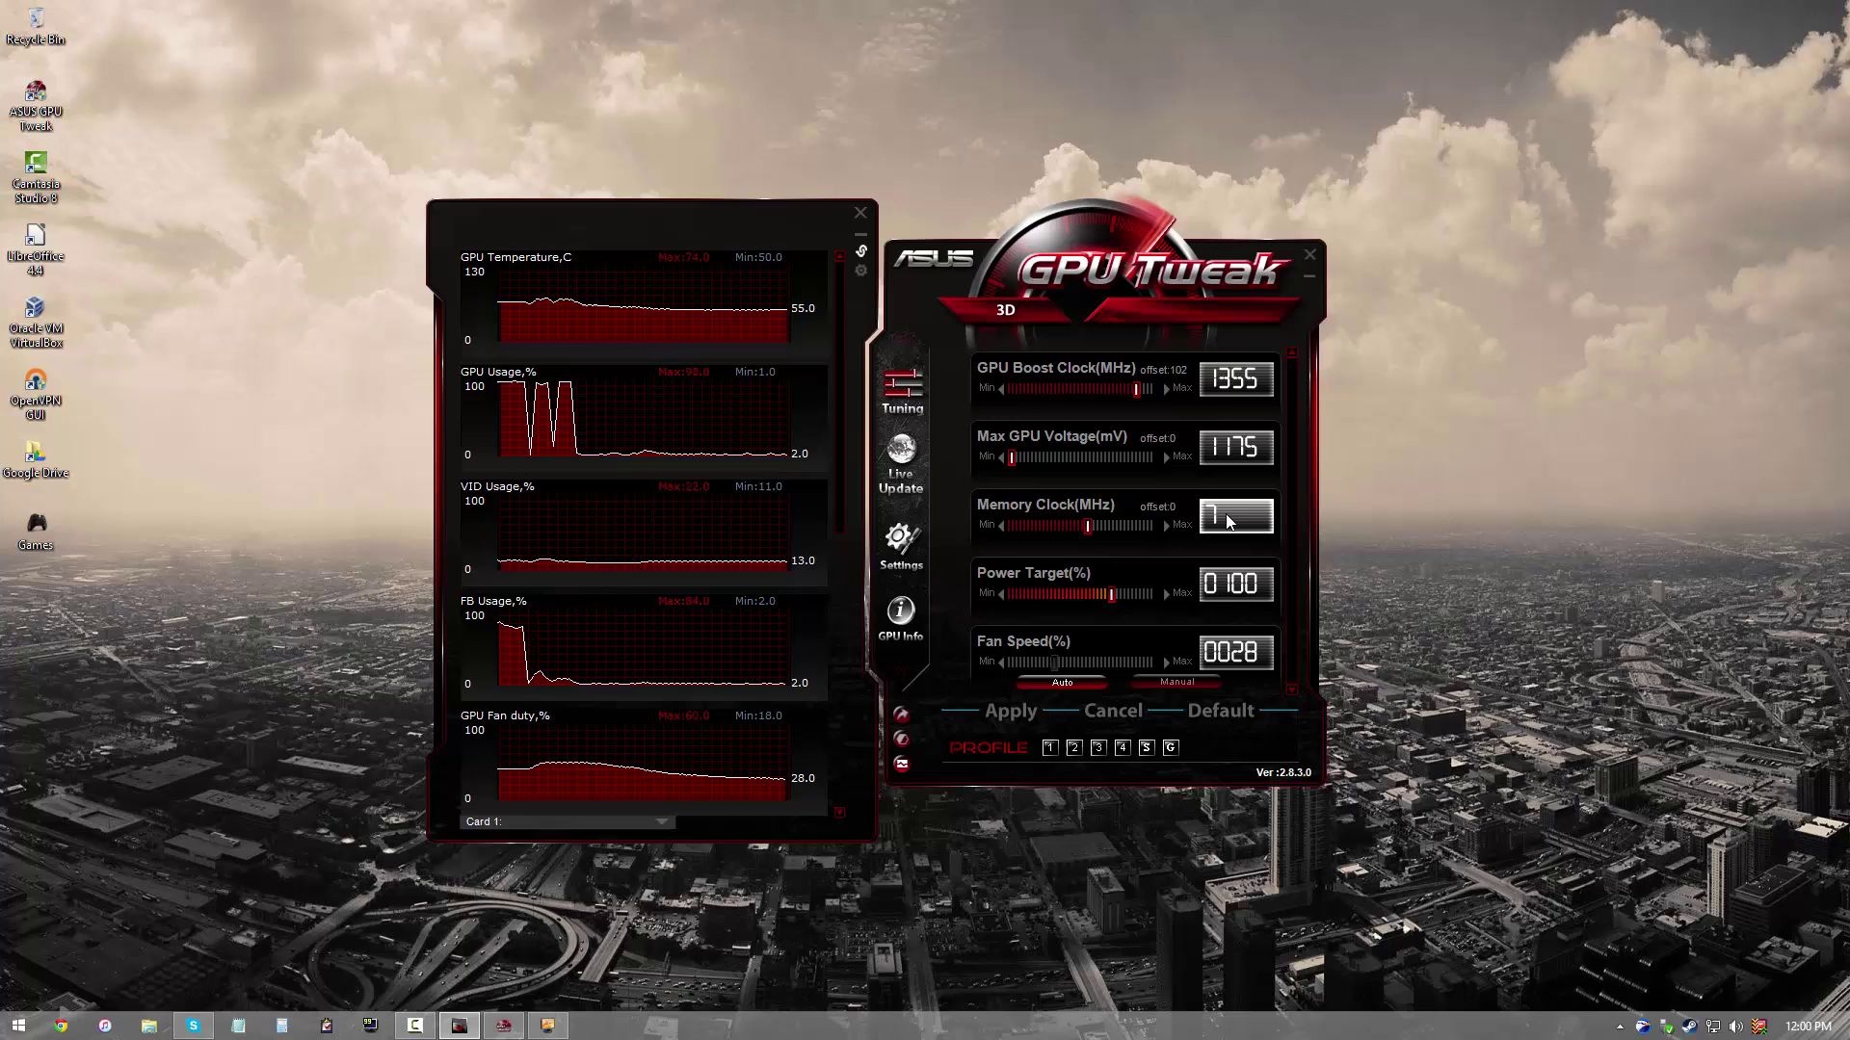
text(510)
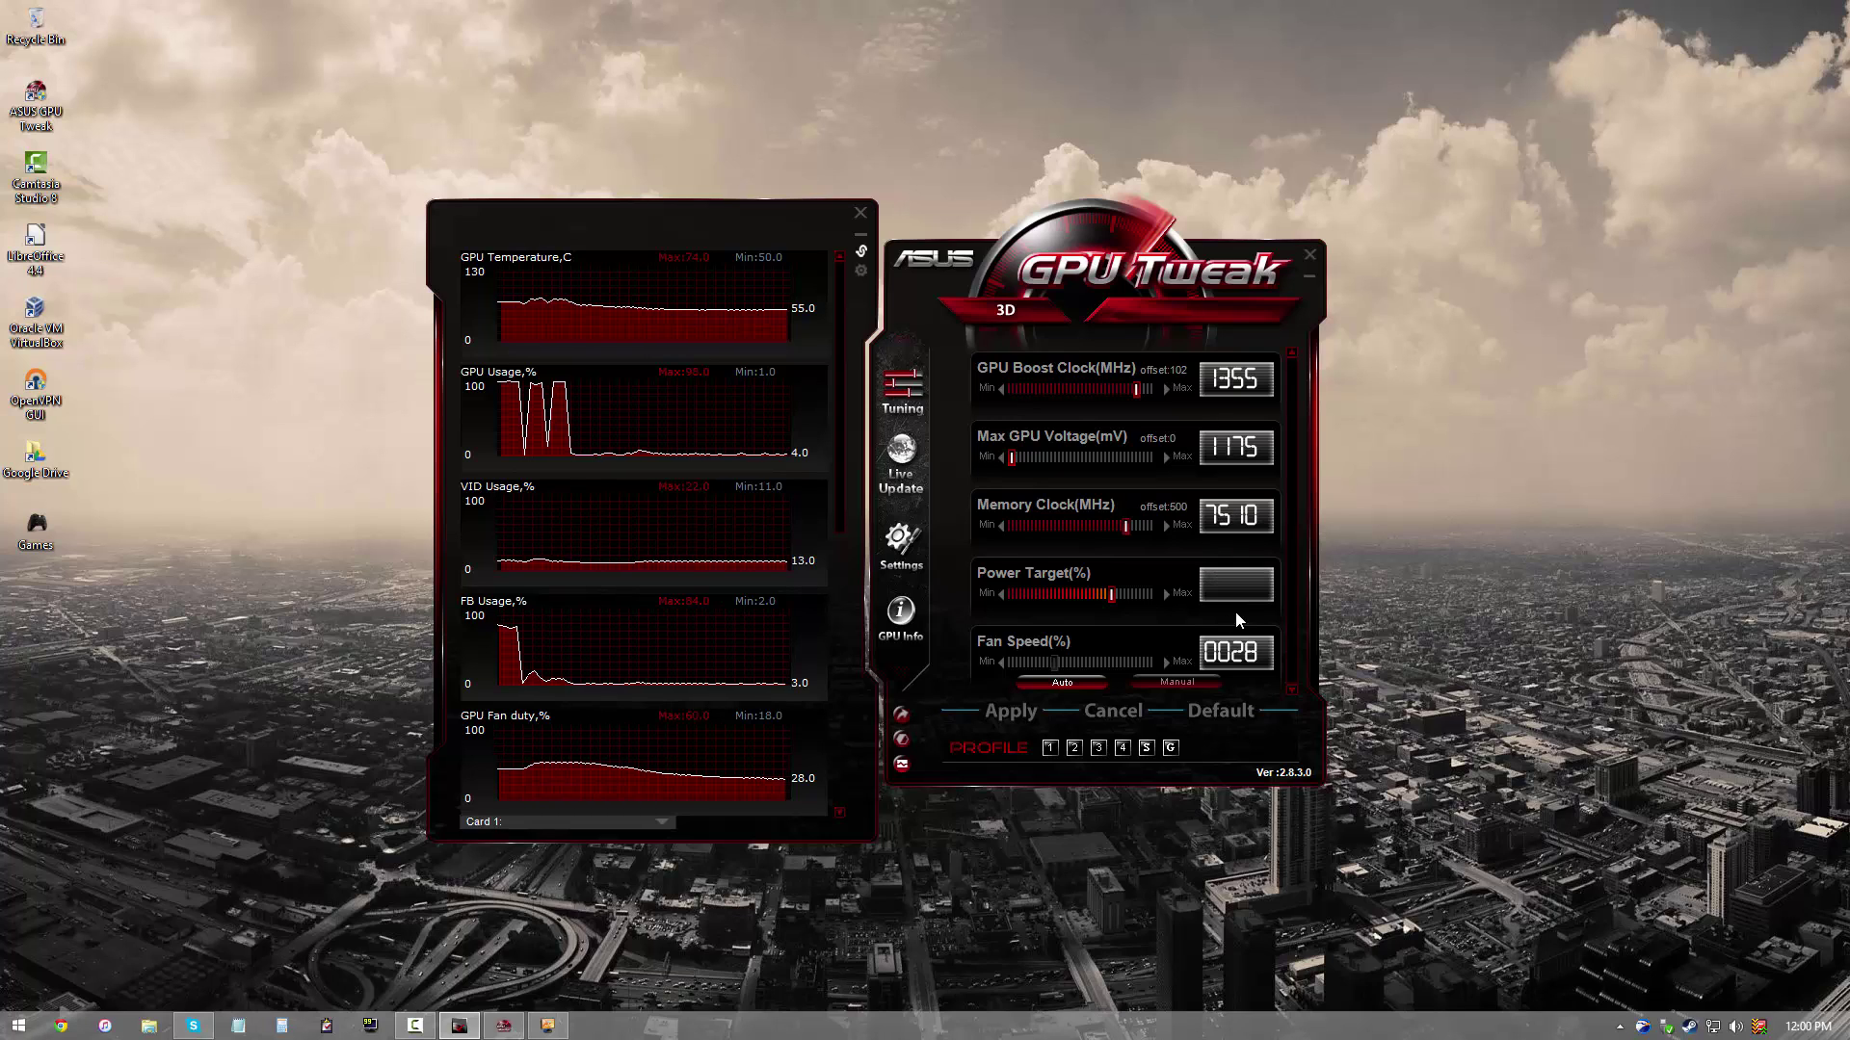
text(110)
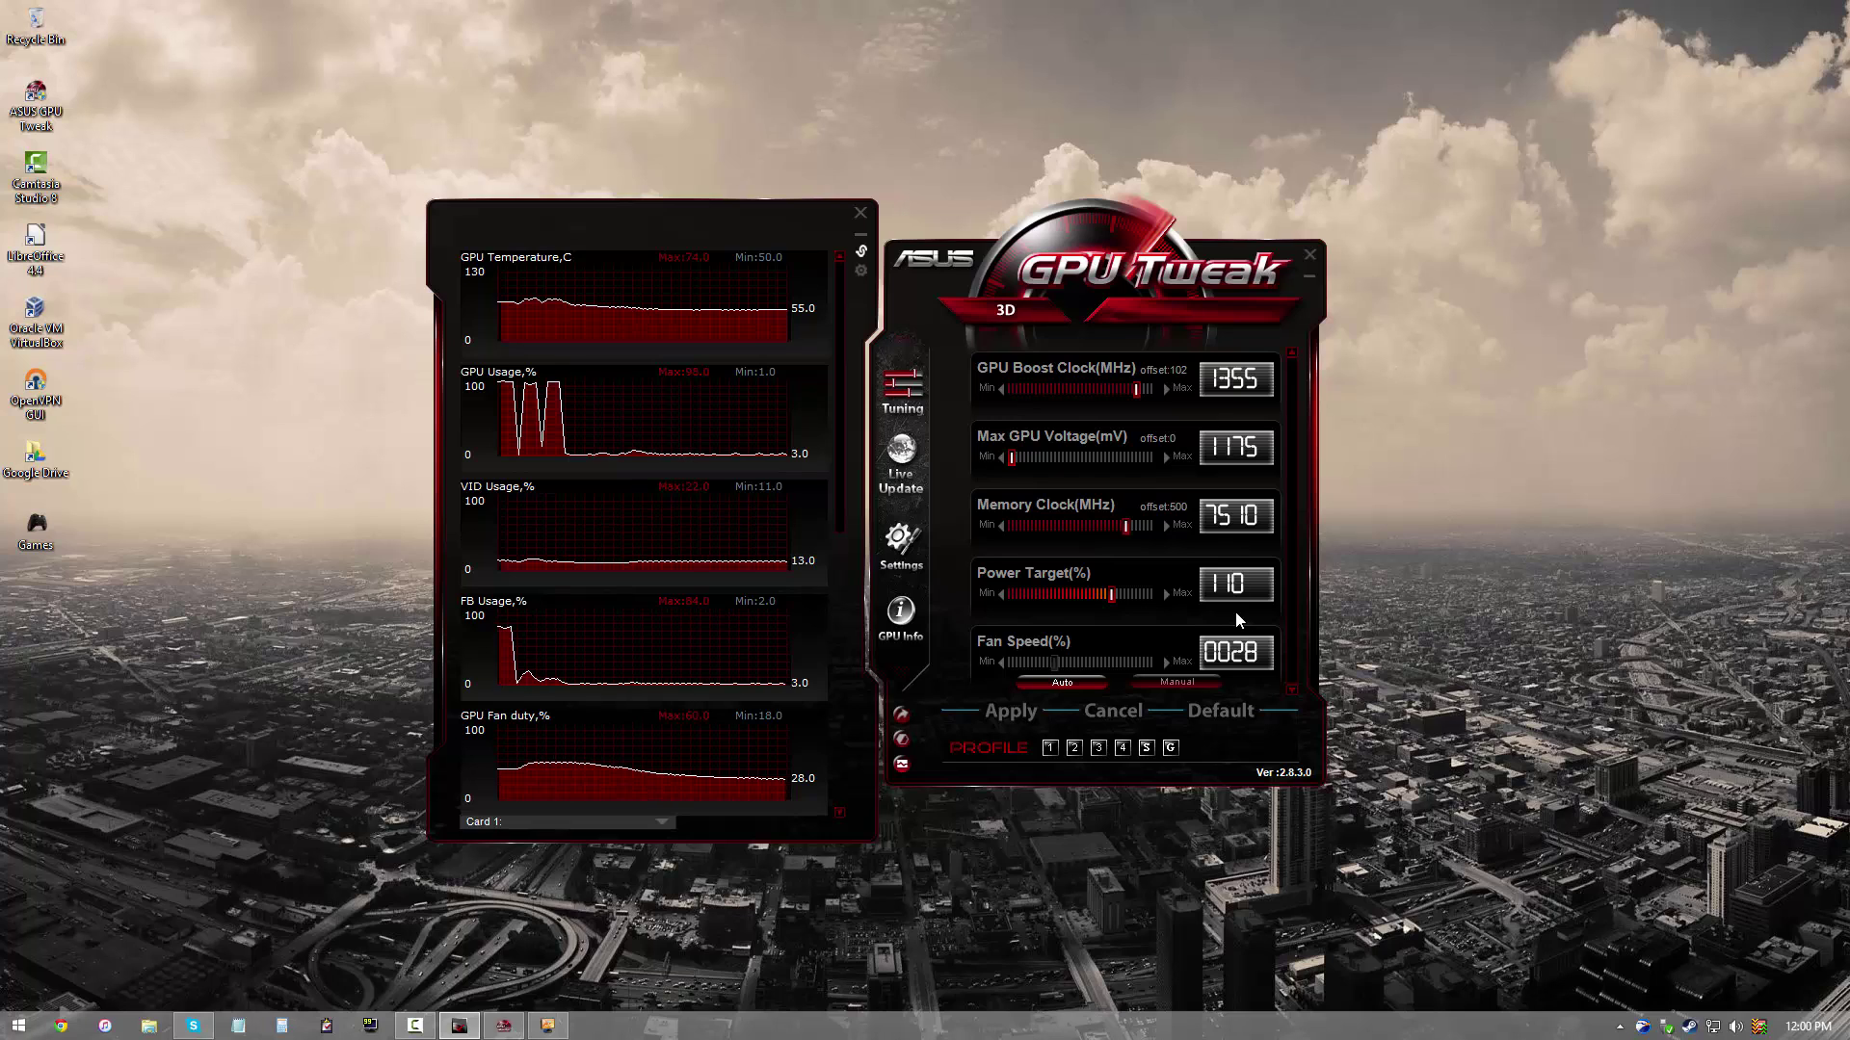
click(1204, 660)
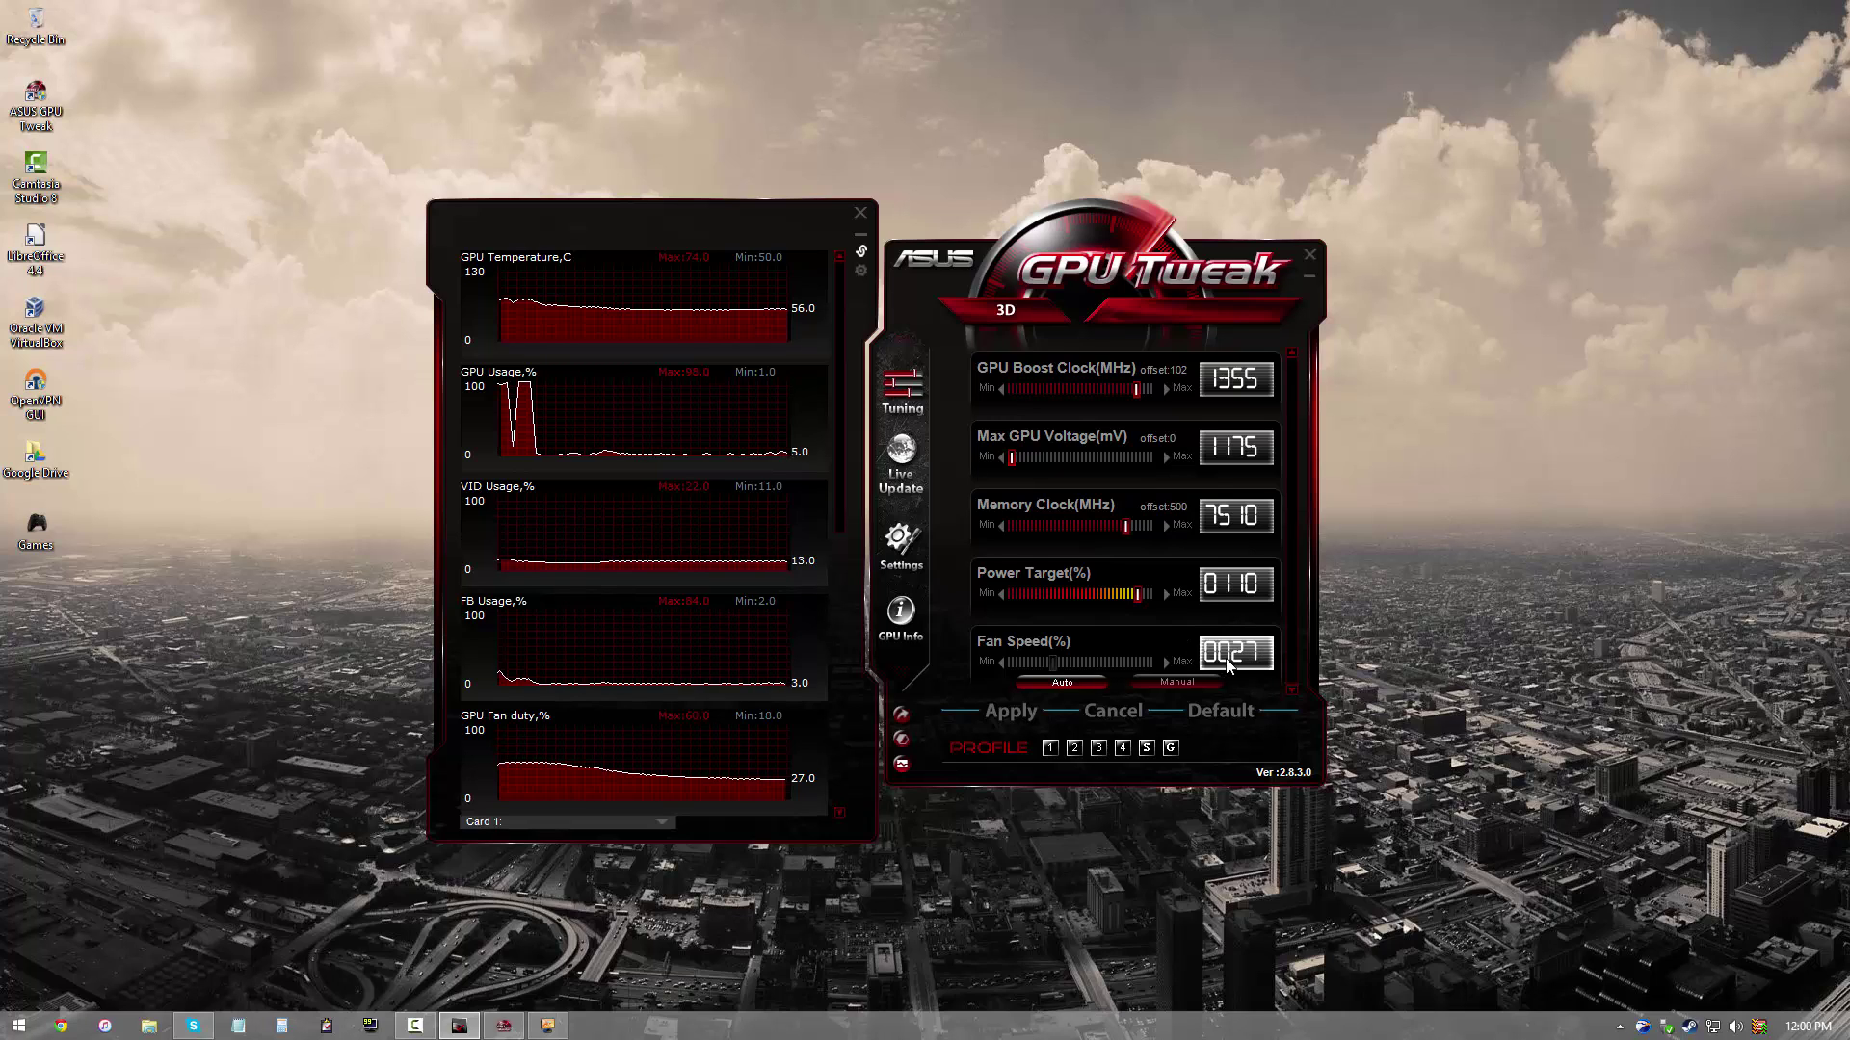
click(1163, 684)
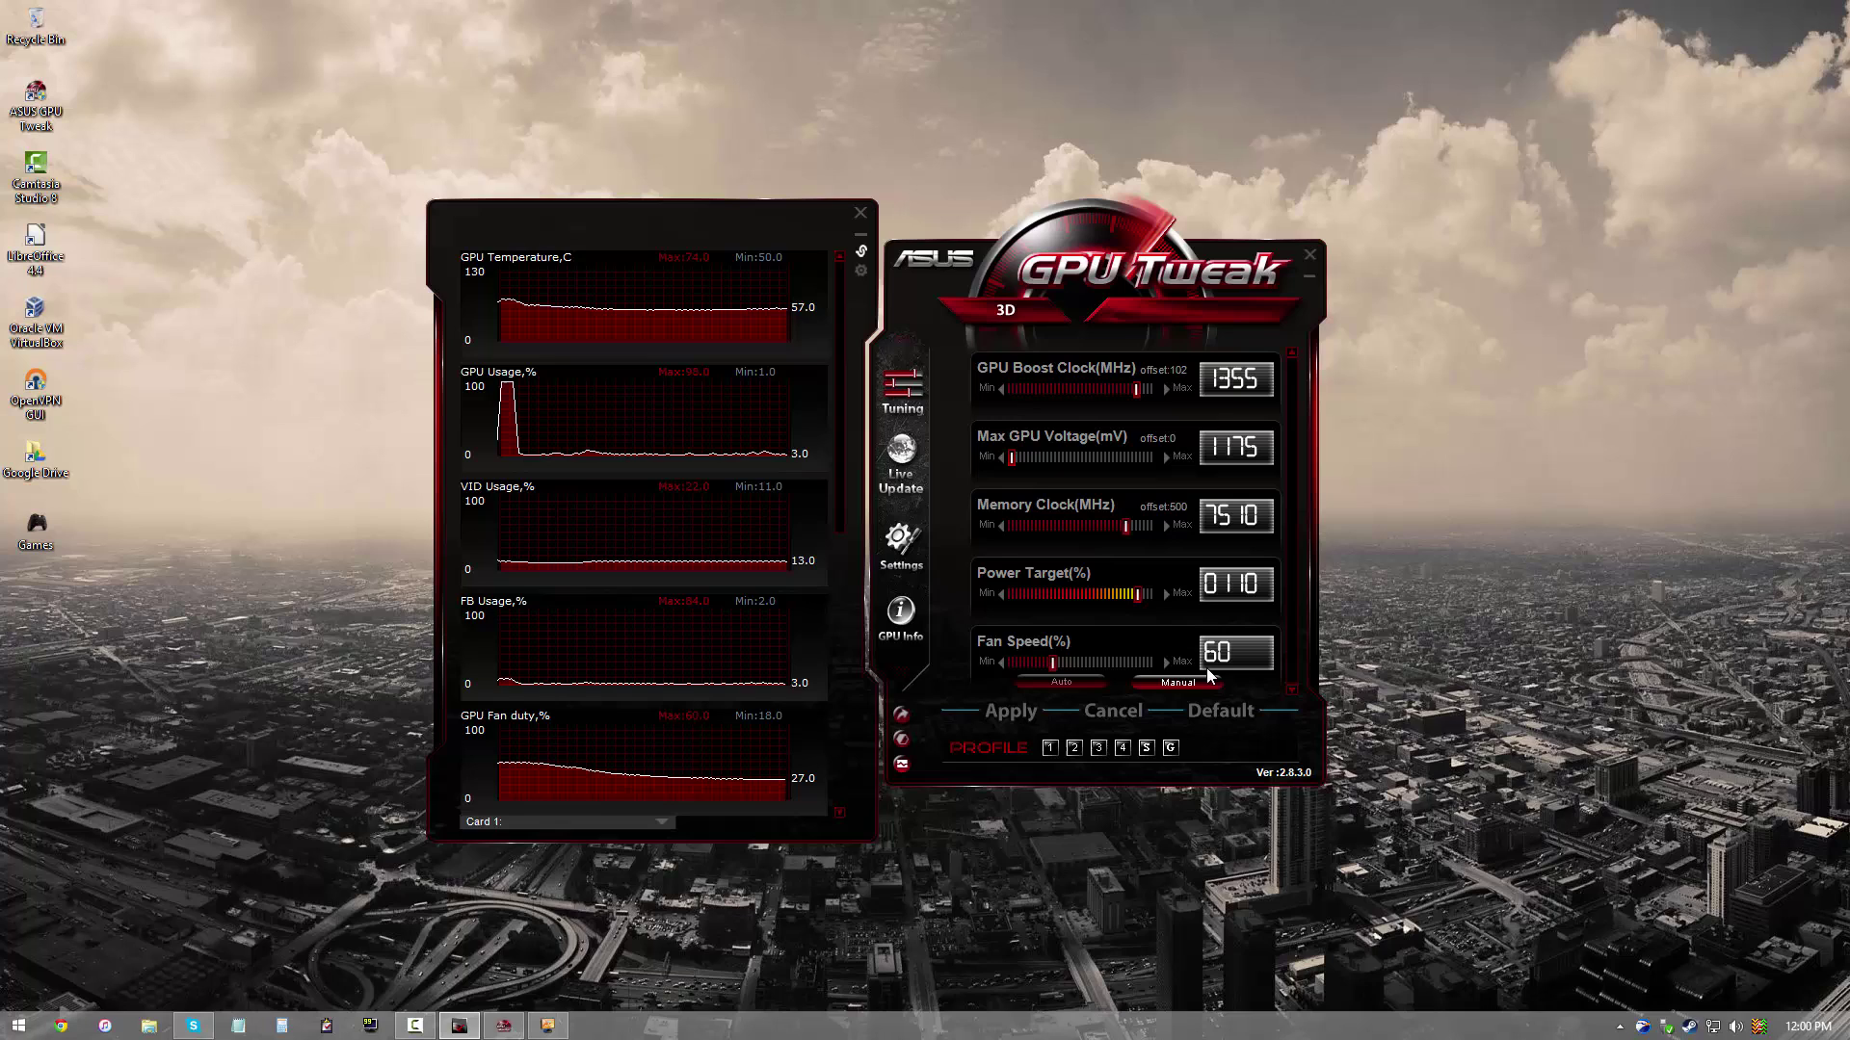
key(Return)
click(1013, 715)
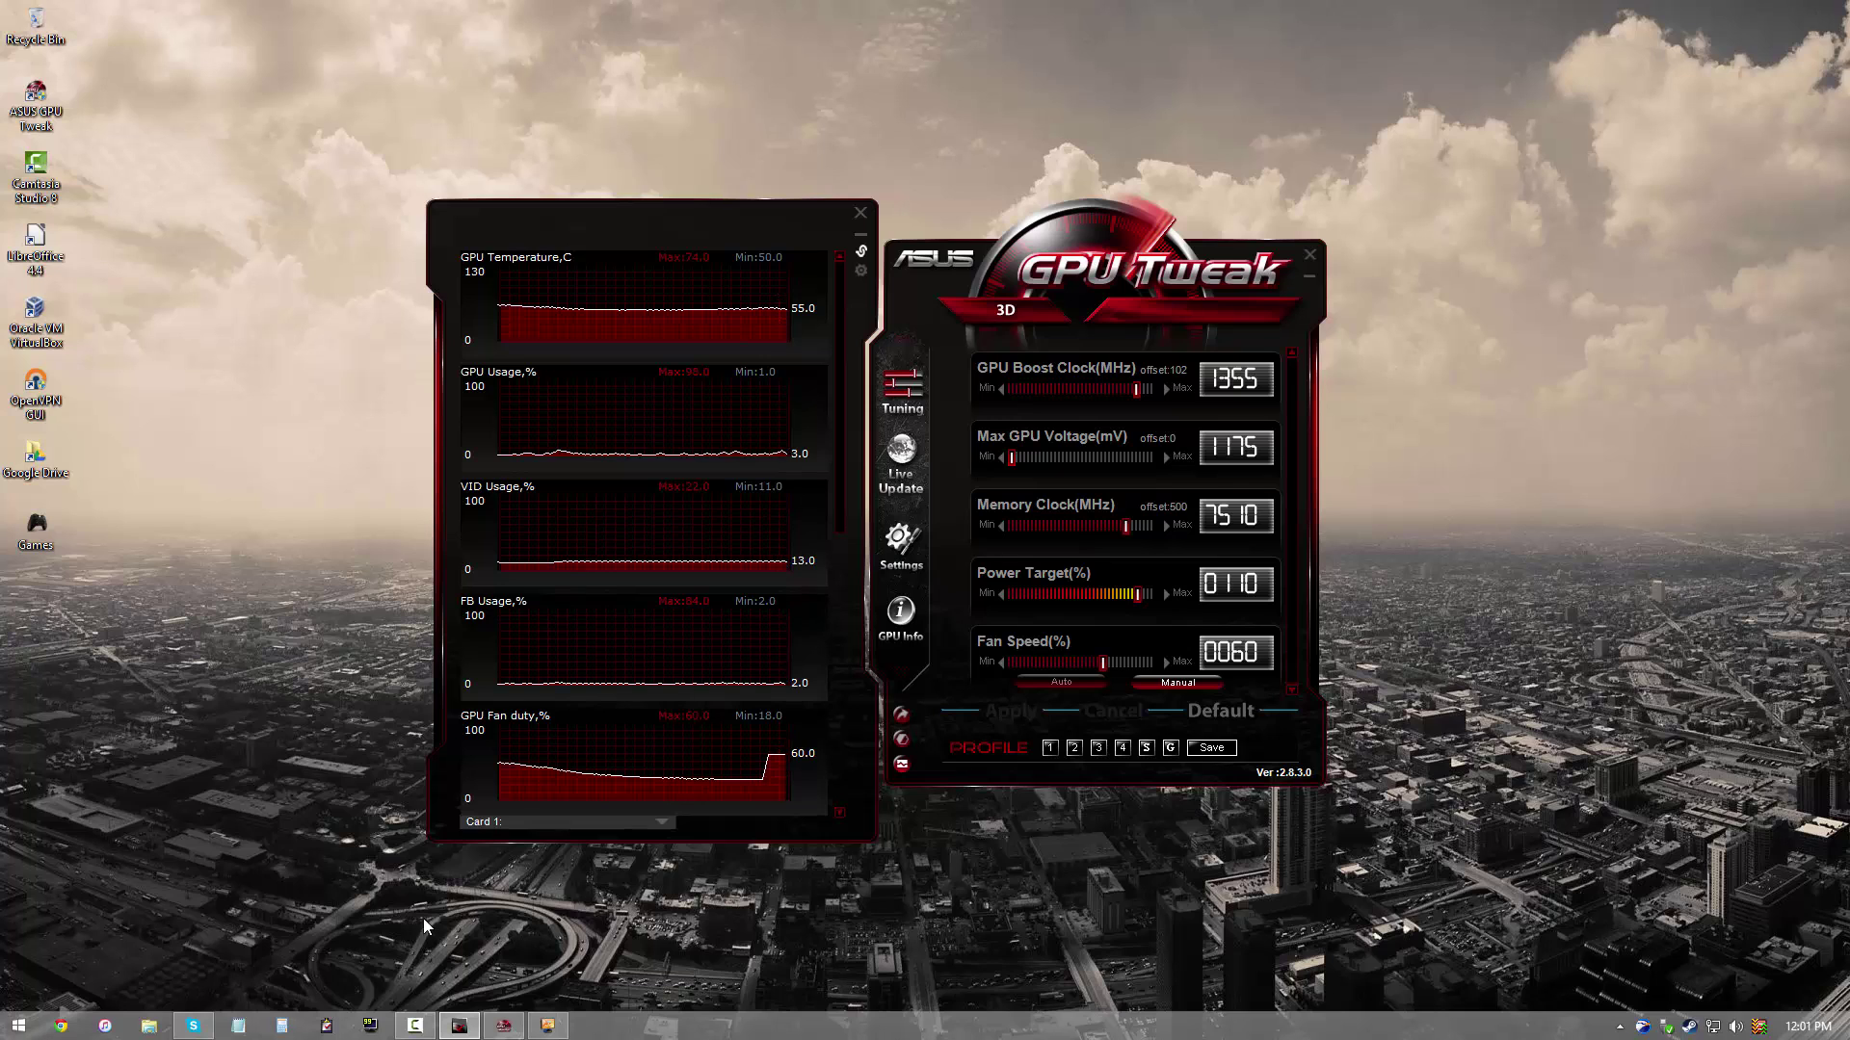
Step: Bring PerformanceTest forward to read the overclocked 3D Graphics Mark of 9364, then minimize it
click(547, 1023)
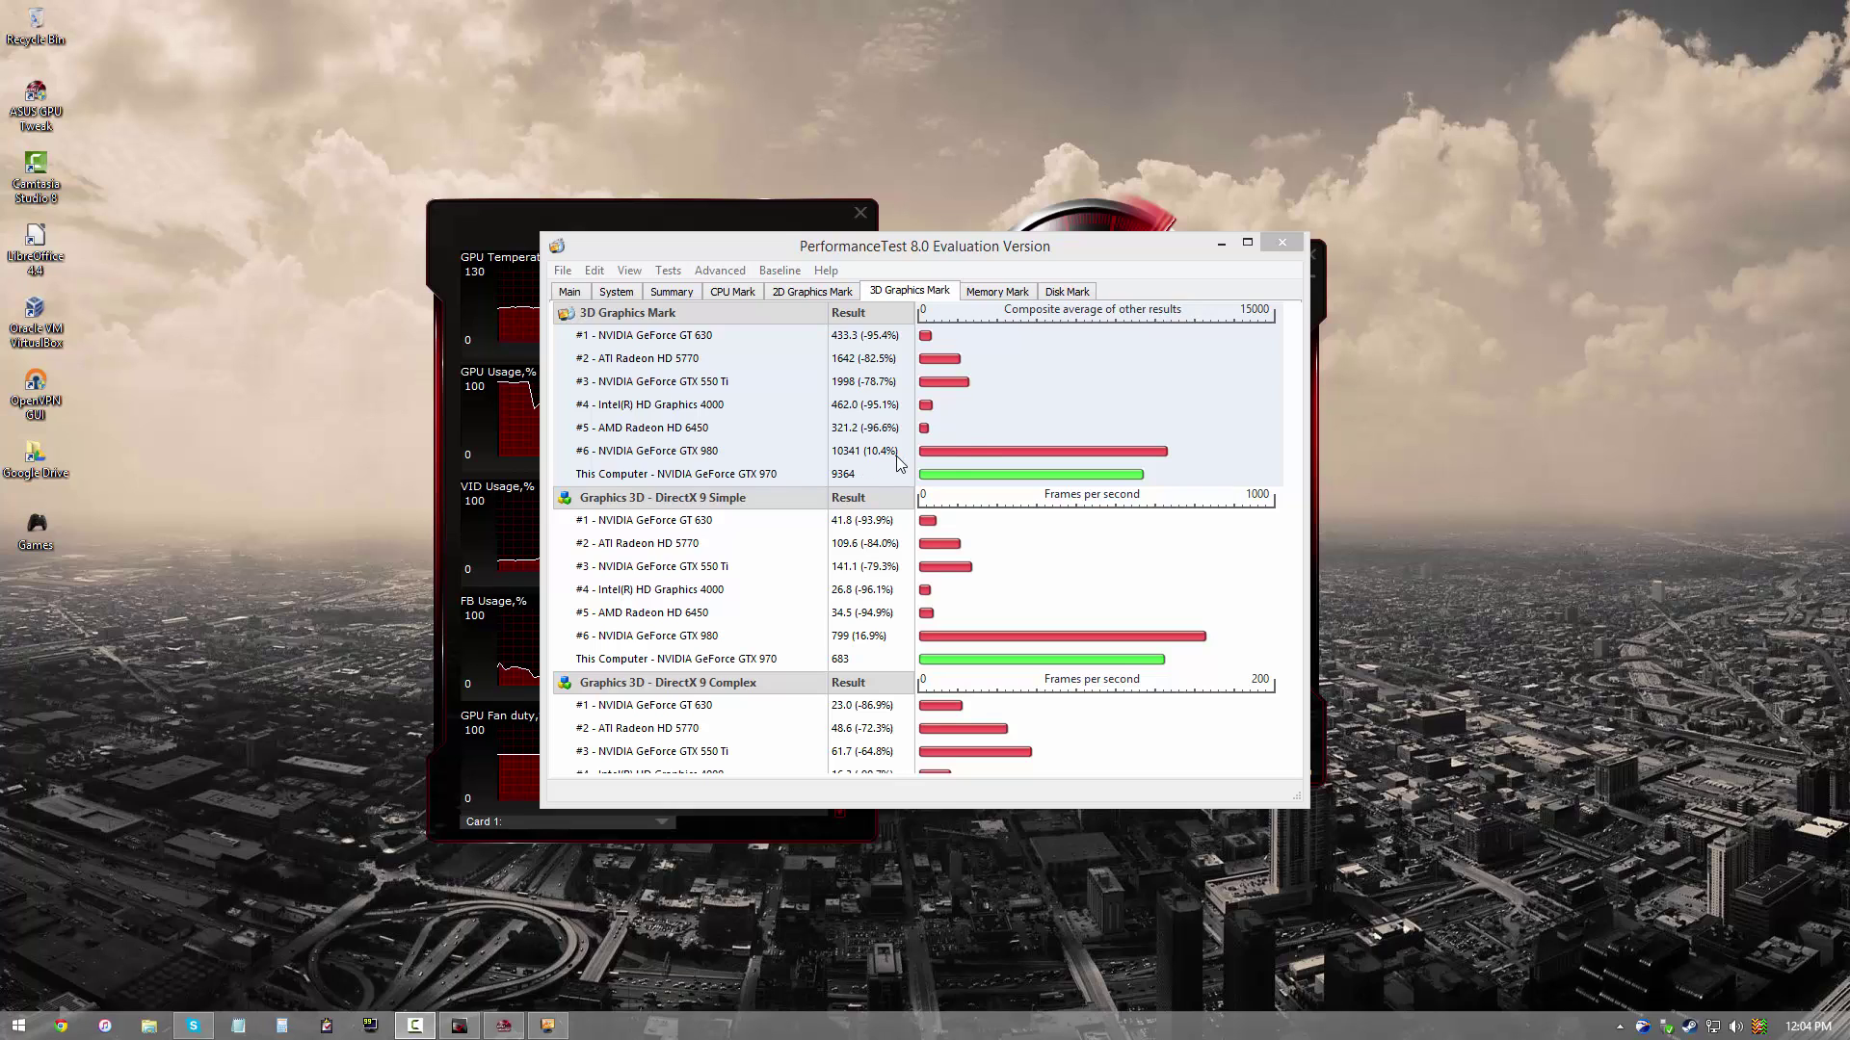
click(1219, 244)
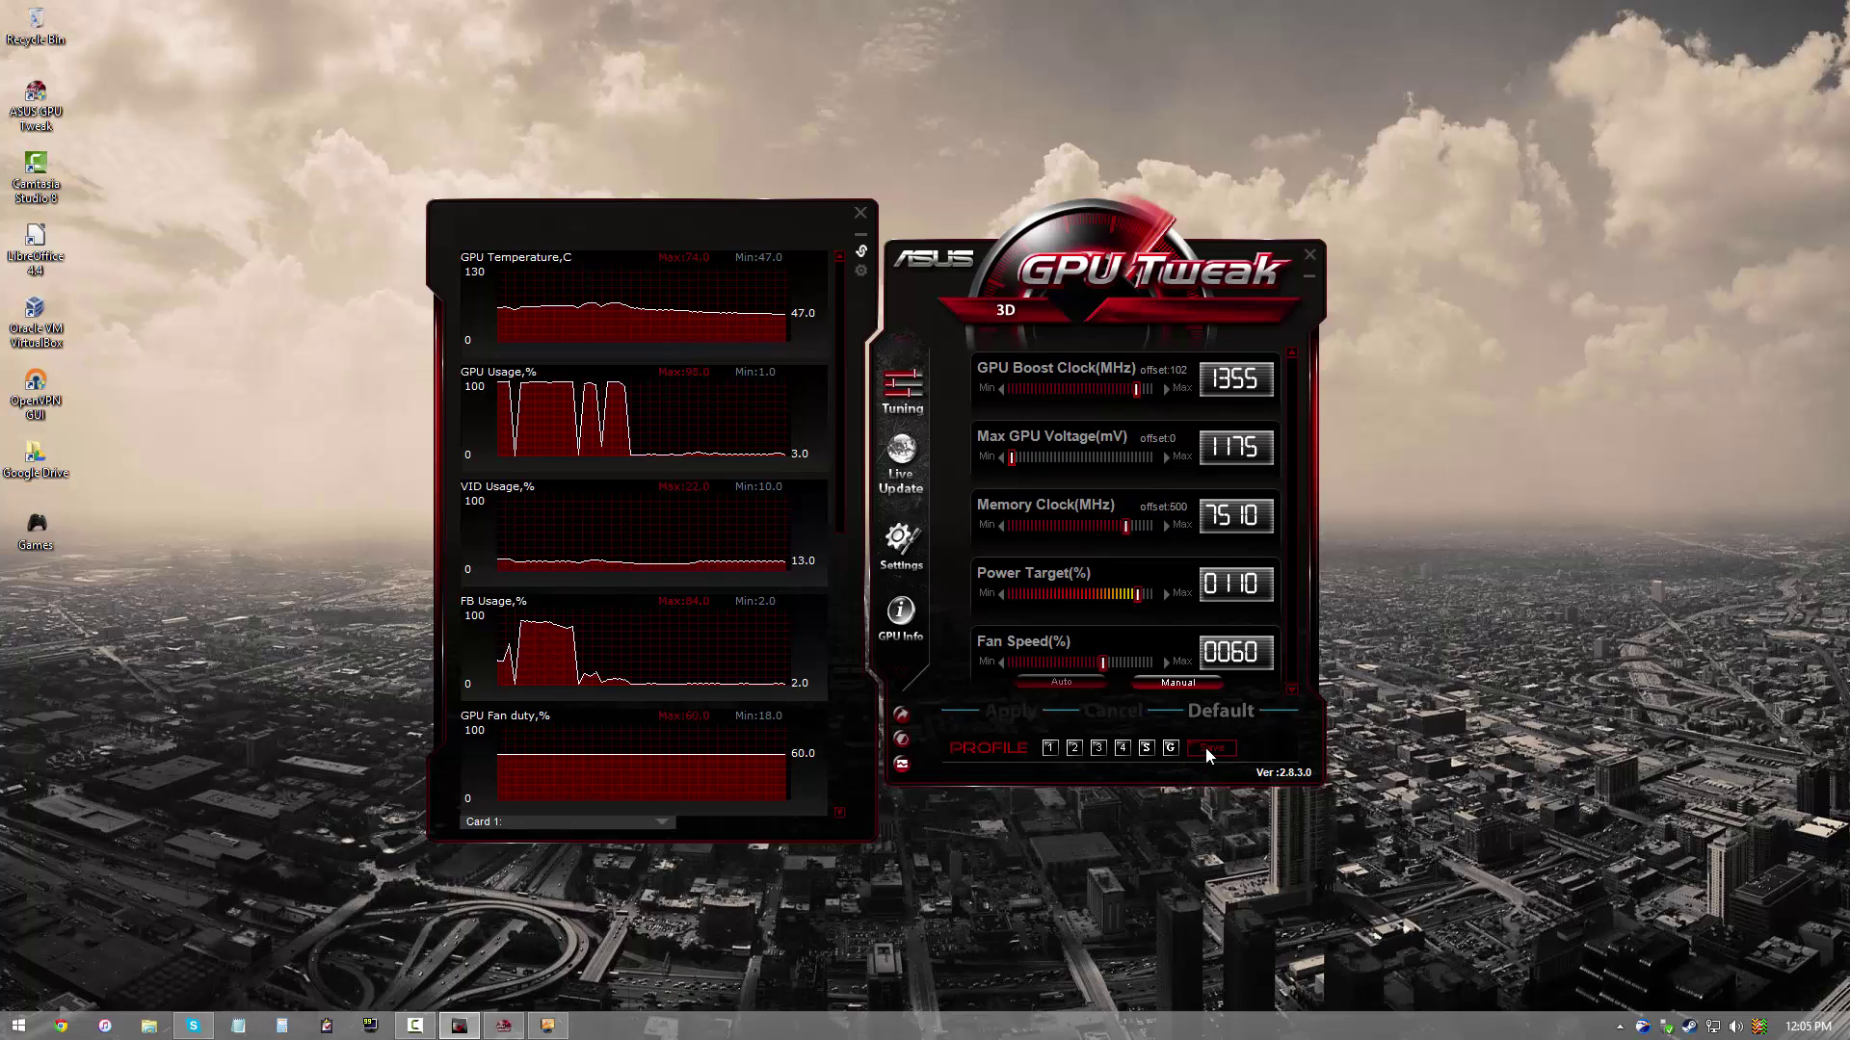
Step: Save the overclock to profile slot 2, reset to defaults, and reload profile 2
click(1206, 747)
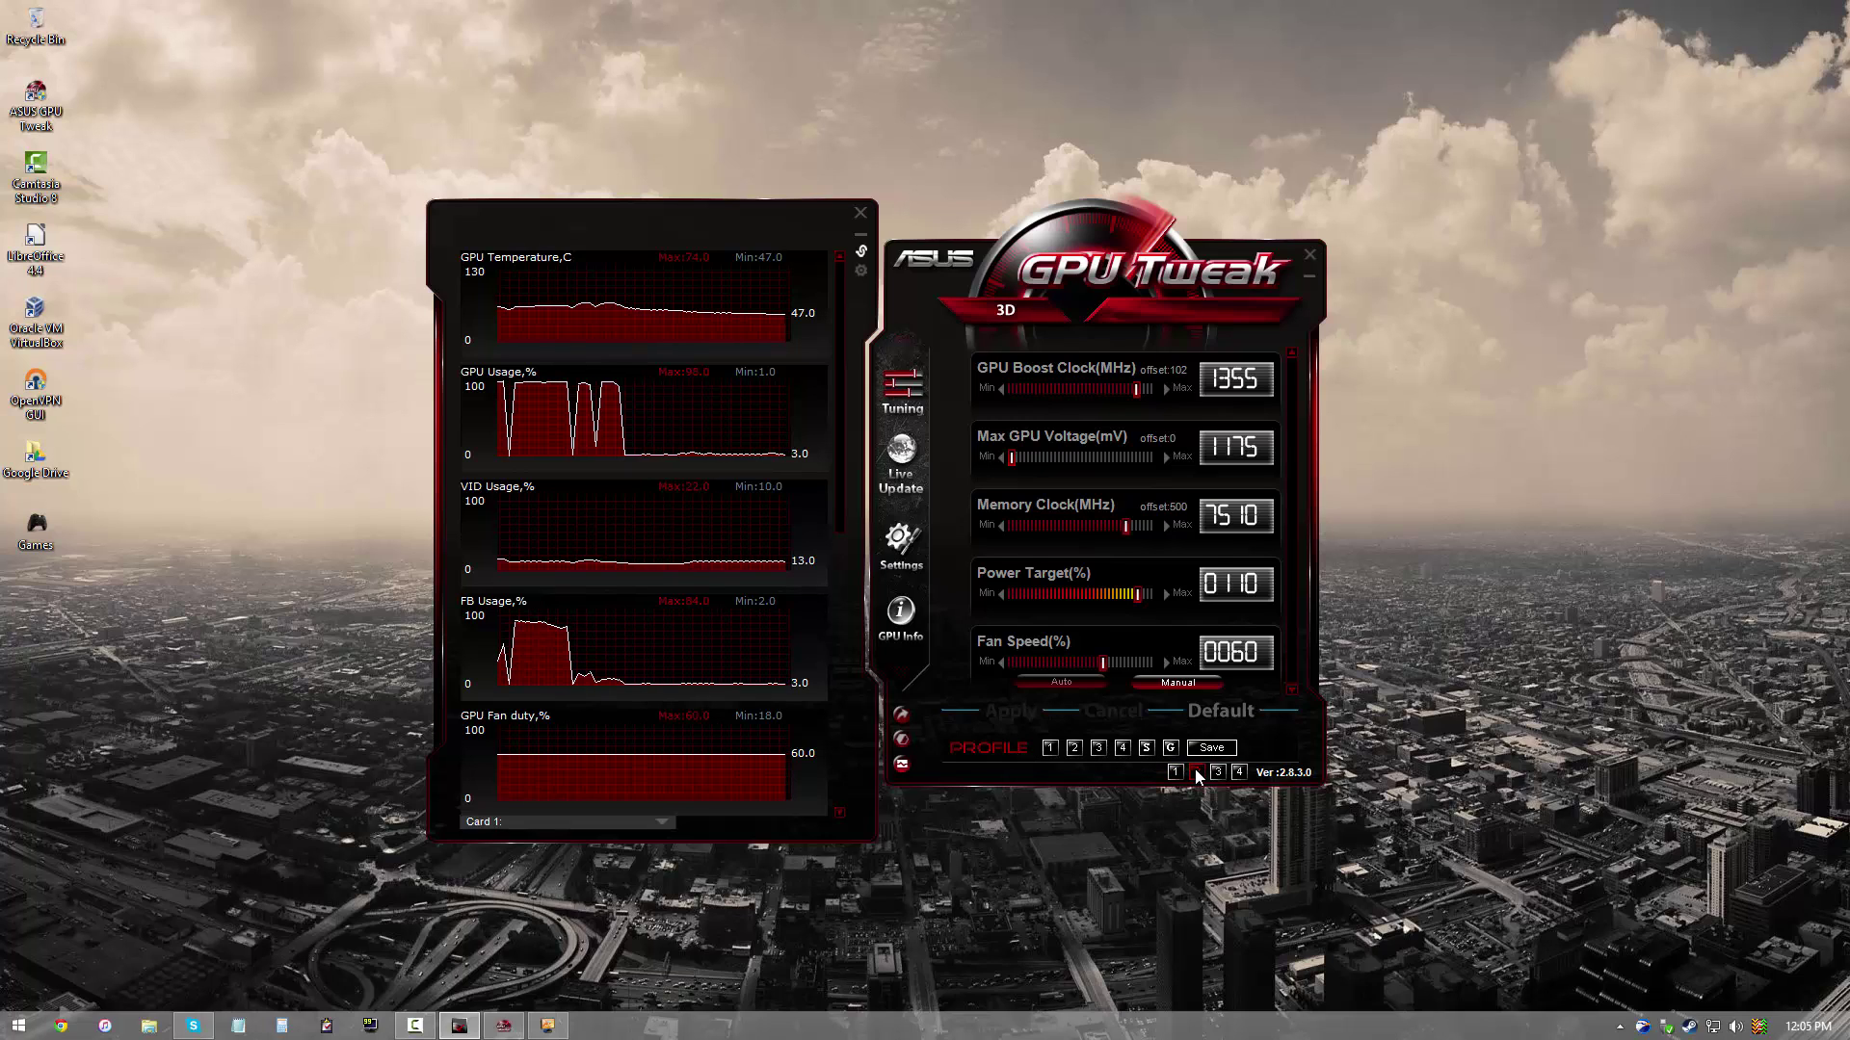
click(1198, 773)
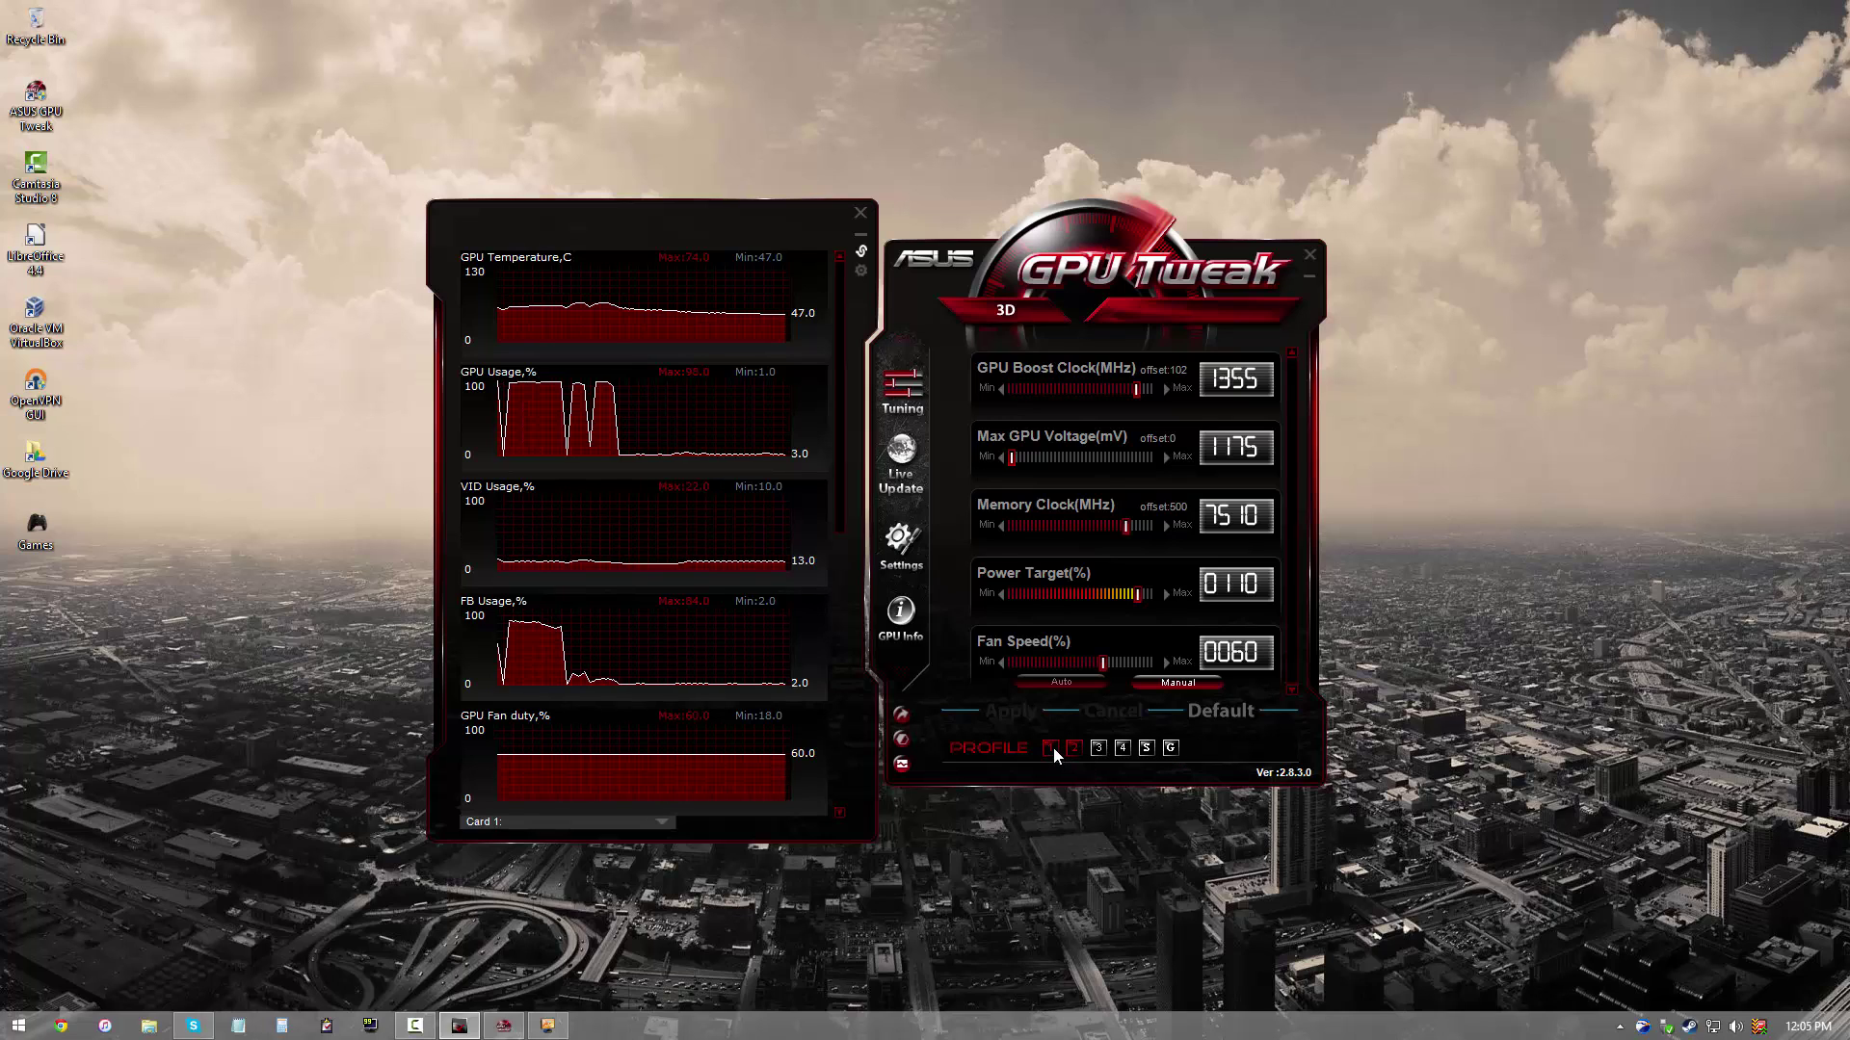
click(1219, 711)
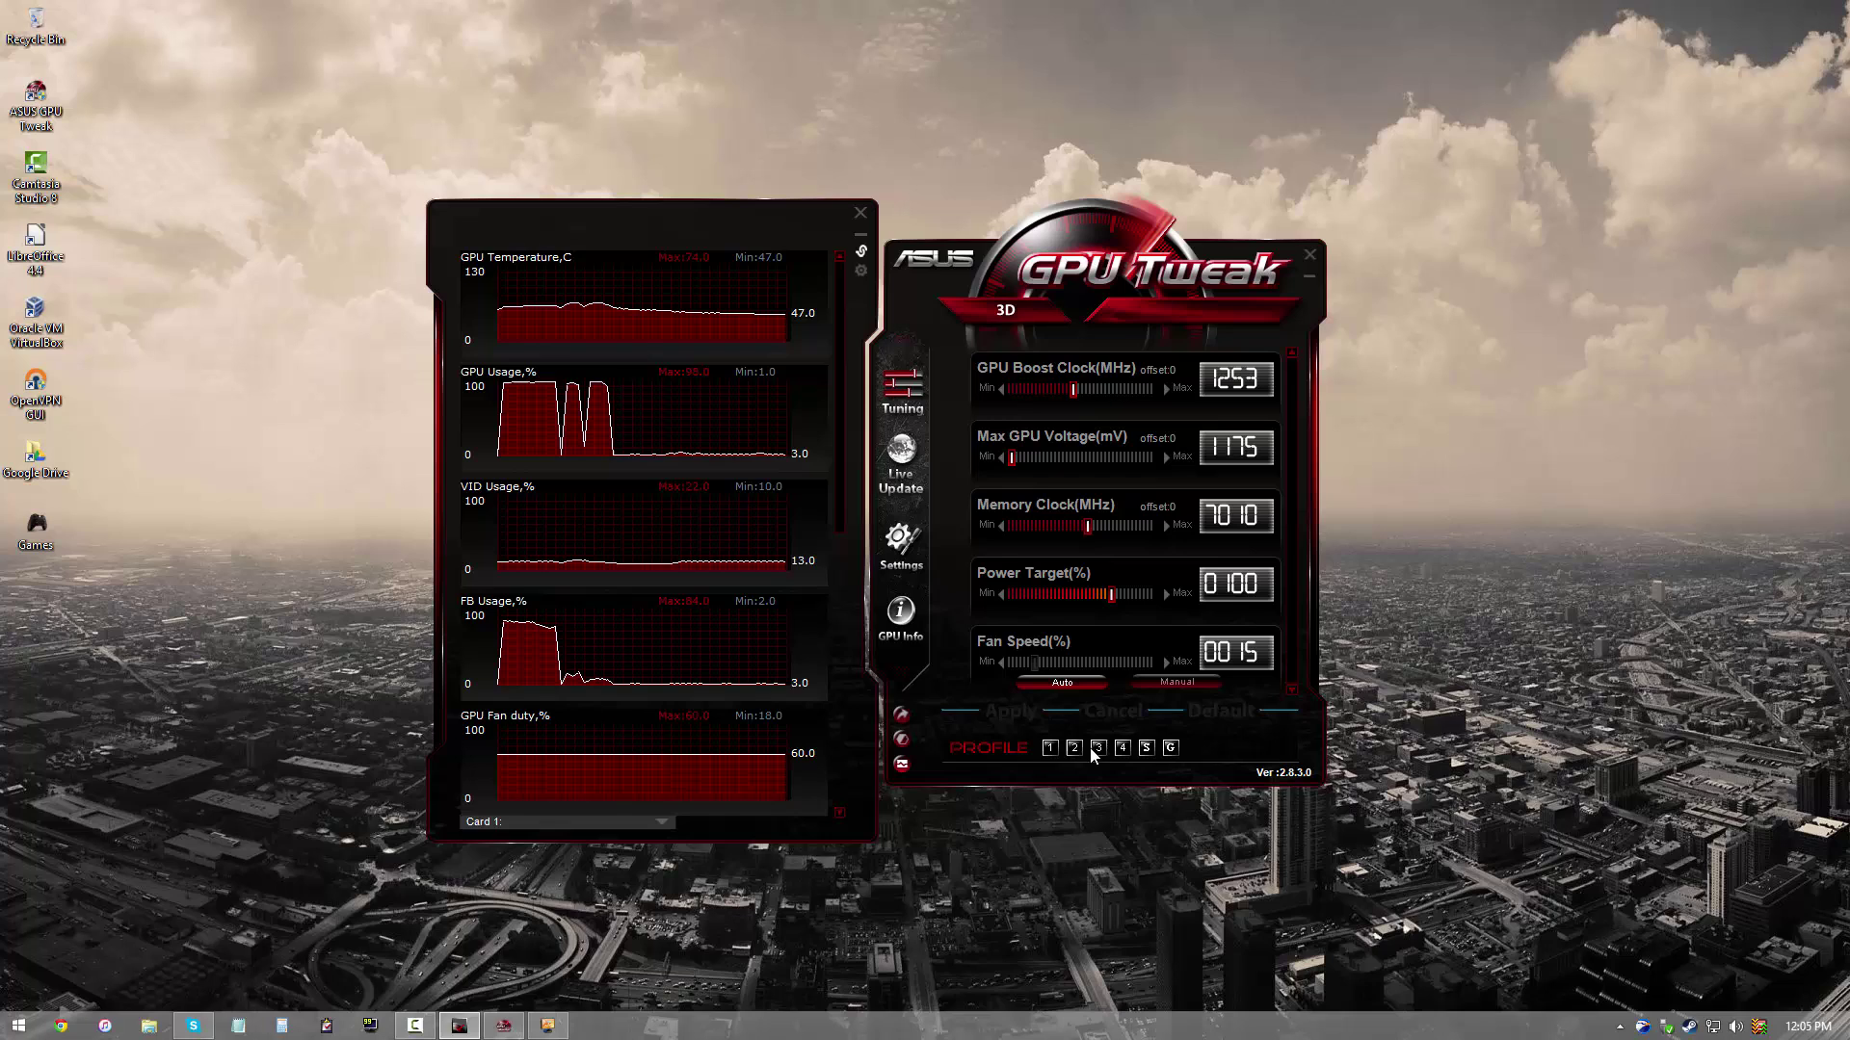
click(1073, 748)
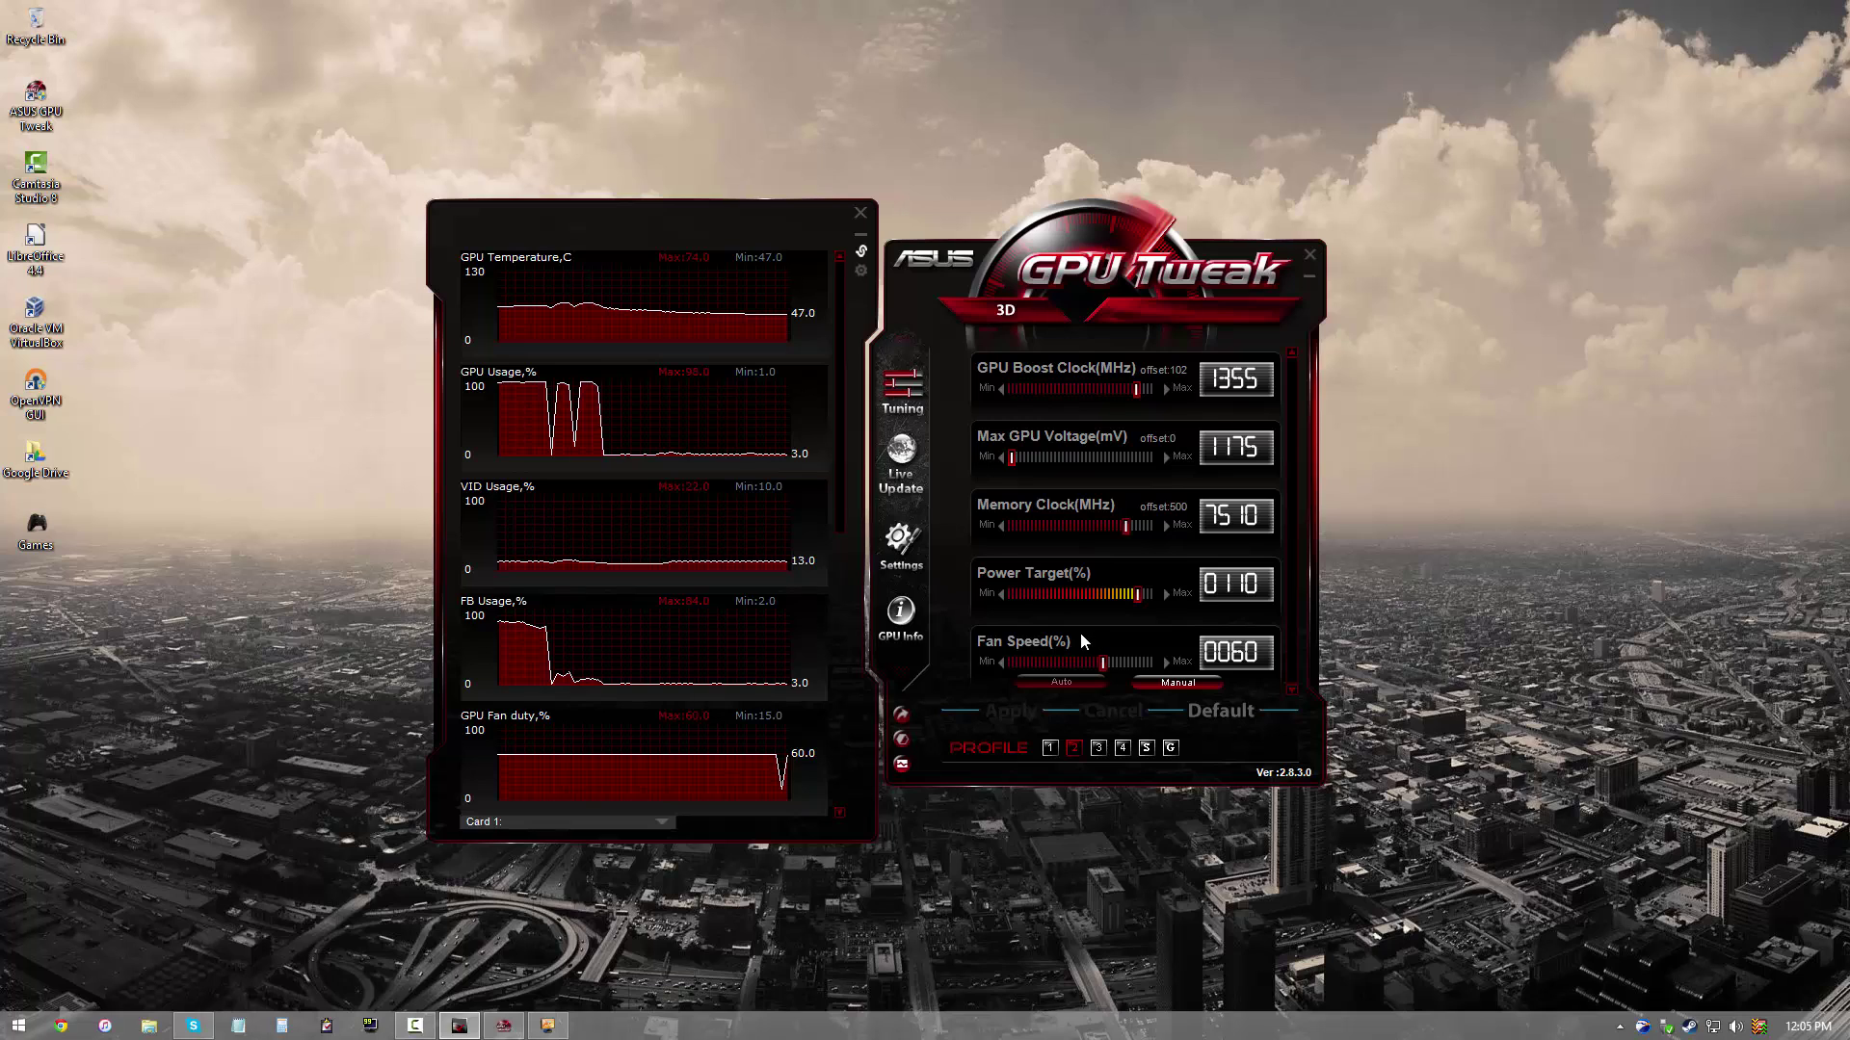
mouse_move(719, 766)
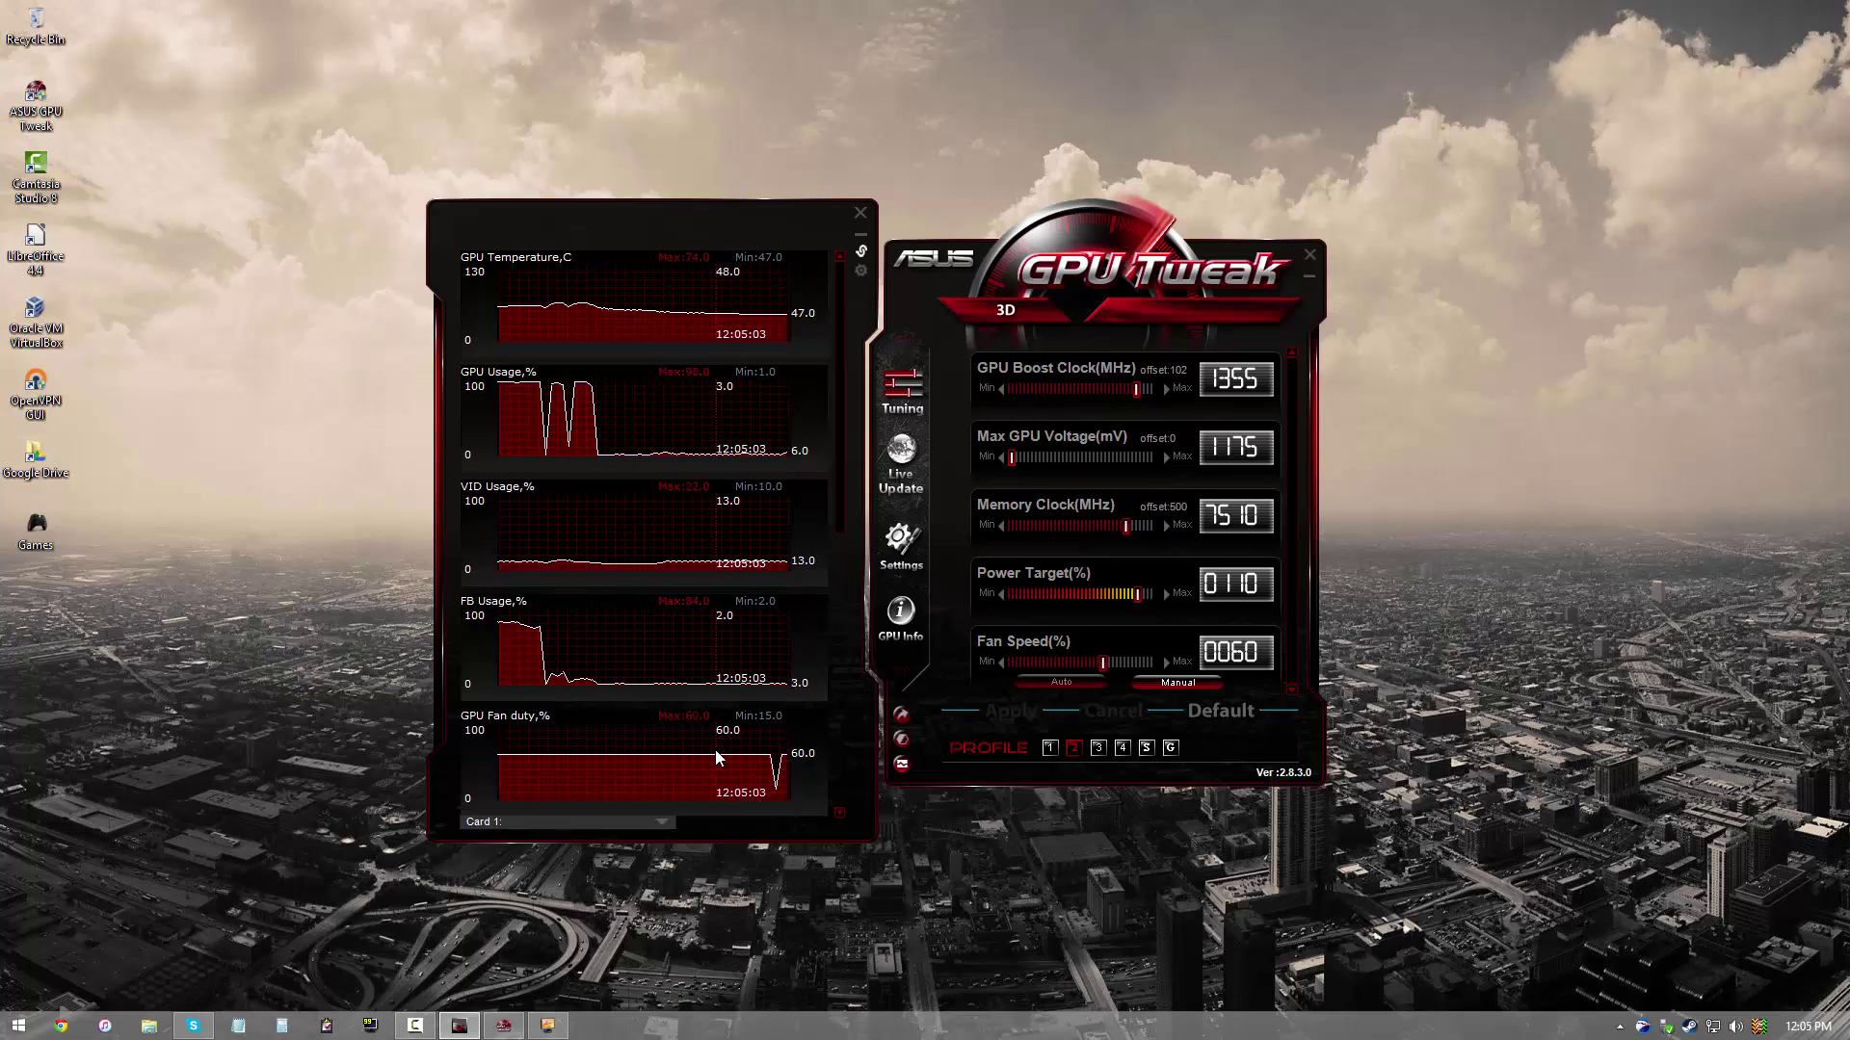